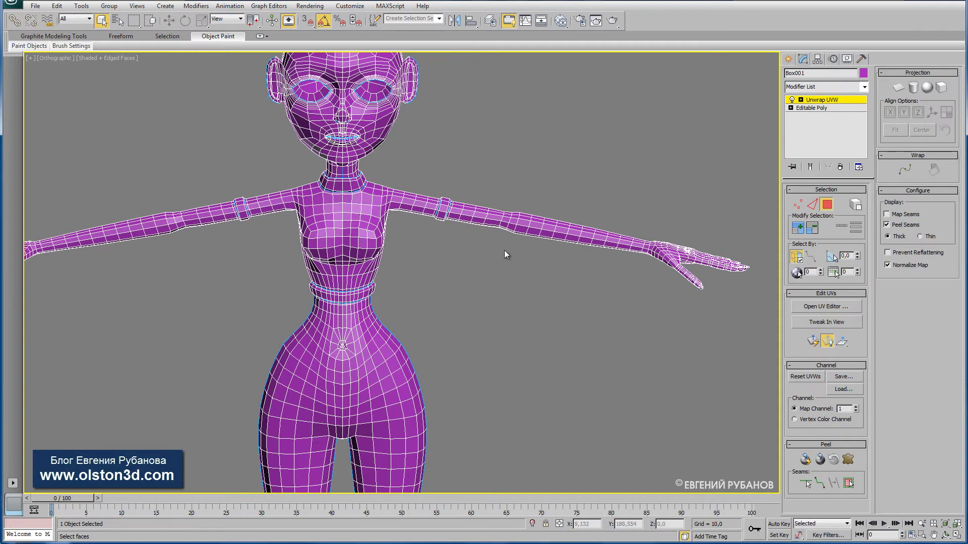
- Frame the arm, switch Unwrap UVW to Vertex level and enable Point-to-Point Seams
middle_click_drag(493, 265, 404, 277)
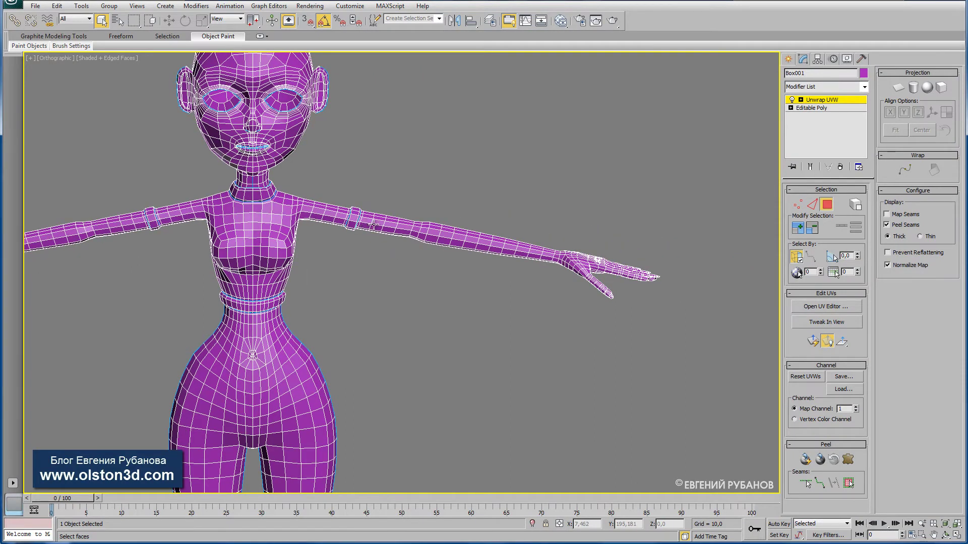
middle_click_drag(645, 290, 595, 301)
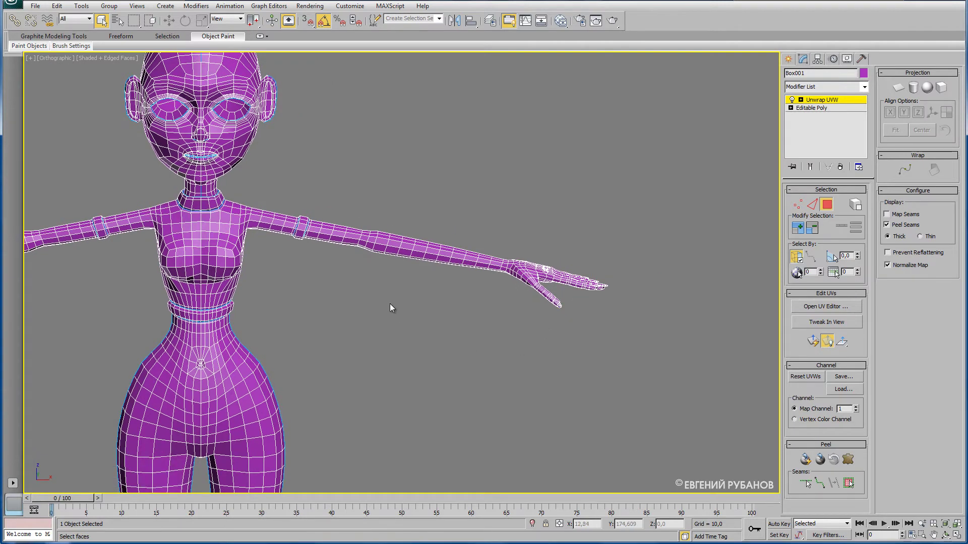
scroll(313, 302, "up", 3)
scroll(333, 282, "up", 2)
scroll(368, 274, "up", 1)
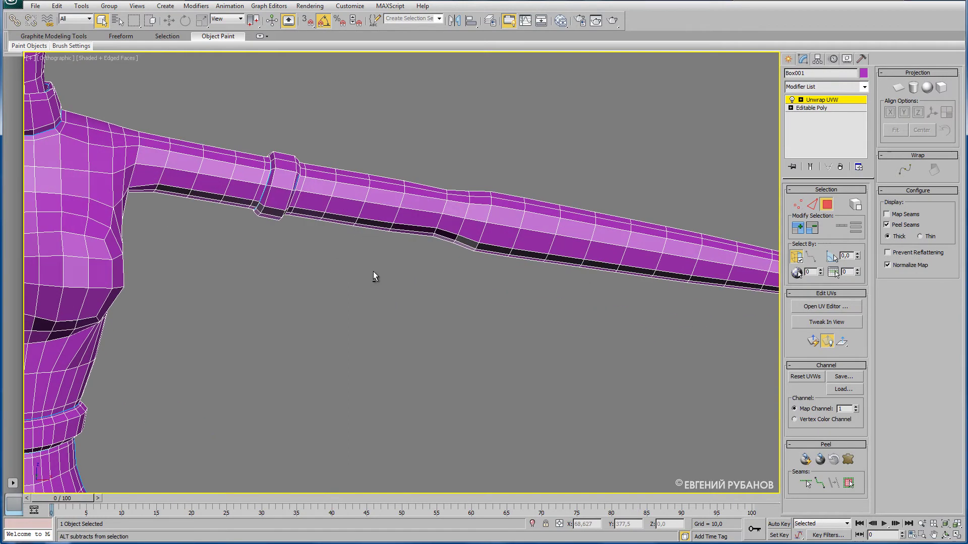
left_click(798, 204)
mouse_move(640, 252)
middle_mouse_down()
mouse_move(488, 264)
mouse_move(479, 256)
middle_mouse_up()
left_click(819, 484)
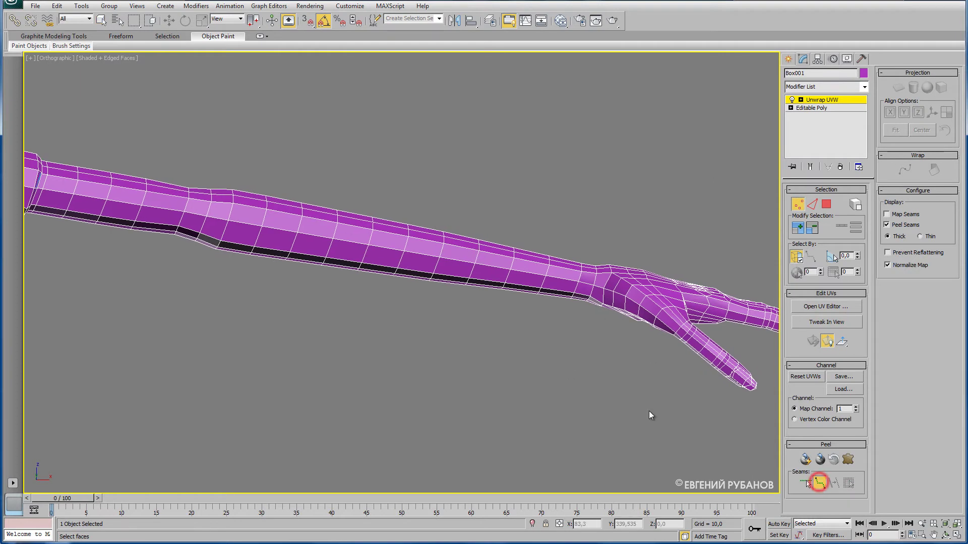
- Start the seam at the wrist vertex and run it along the forearm
middle_click_drag(604, 310, 604, 314)
left_click(599, 304)
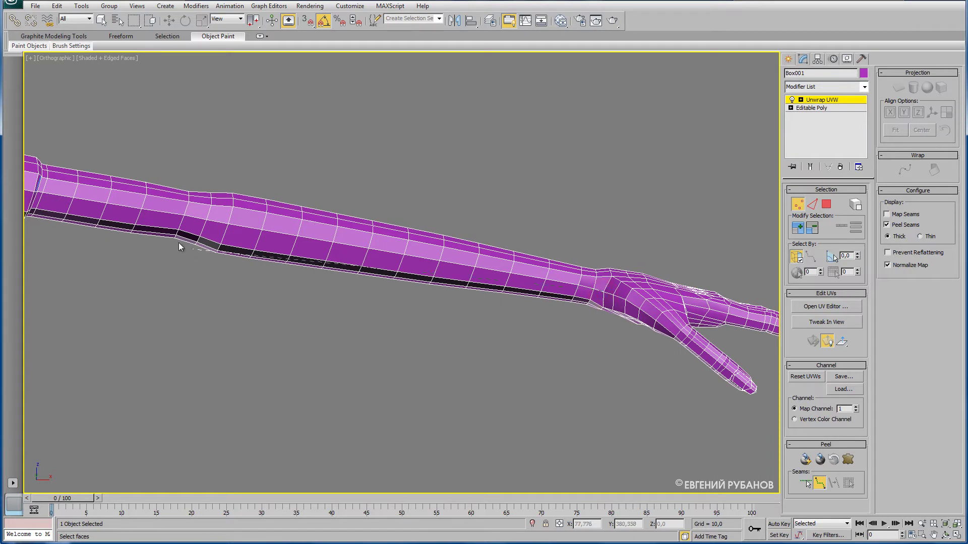
left_click(145, 215)
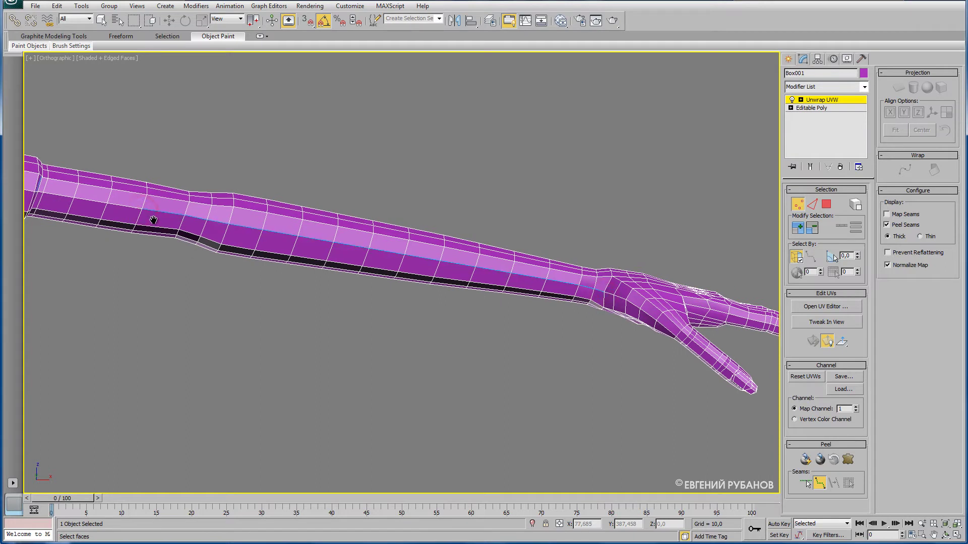
middle_click_drag(151, 220, 258, 279)
scroll(259, 282, "down", 2)
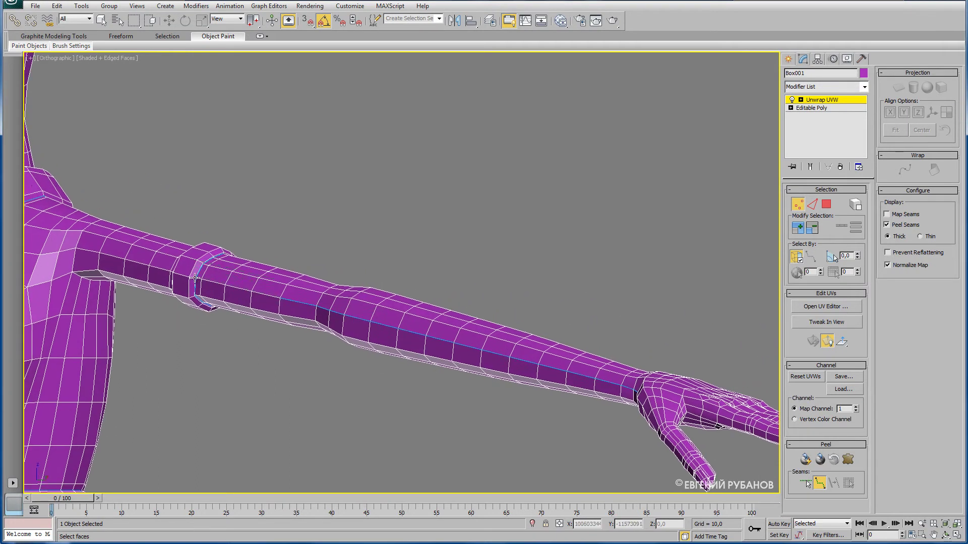
scroll(213, 288, "up", 5)
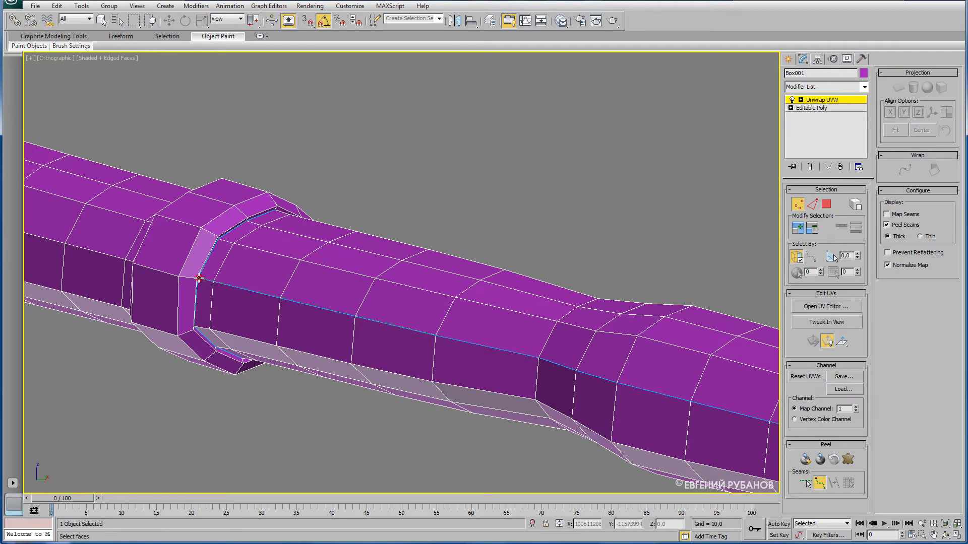
scroll(448, 231, "down", 5)
- Extend the arm seam past the elbow ring, then recenter on the forearm and hand
middle_click_drag(442, 205, 260, 197, "alt")
middle_click_drag(153, 177, 529, 202)
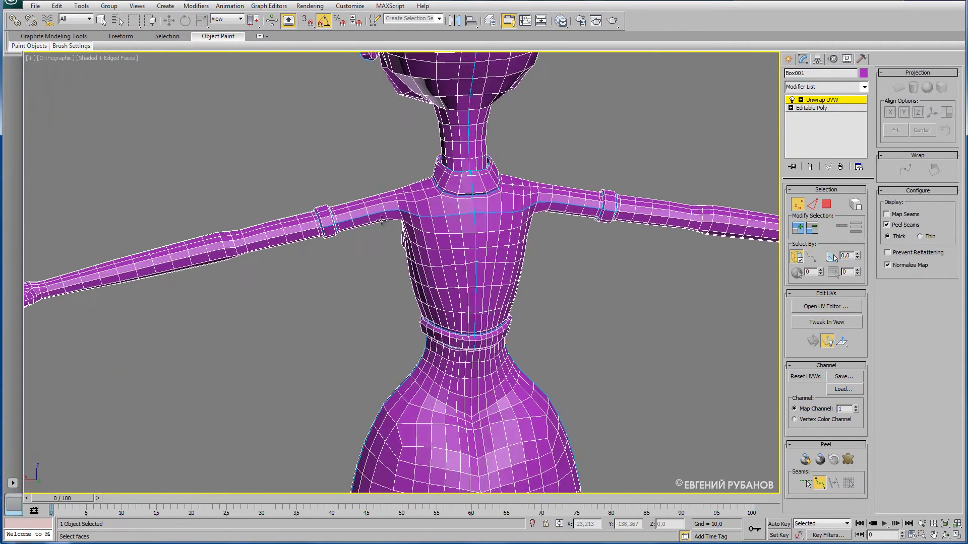
middle_click_drag(317, 212, 540, 213)
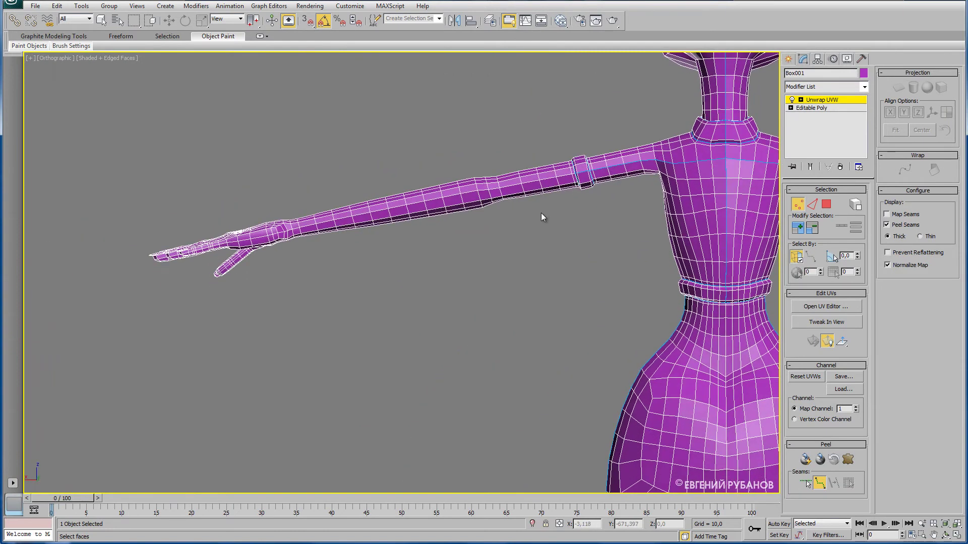
scroll(570, 192, "up", 2)
scroll(569, 194, "up", 2)
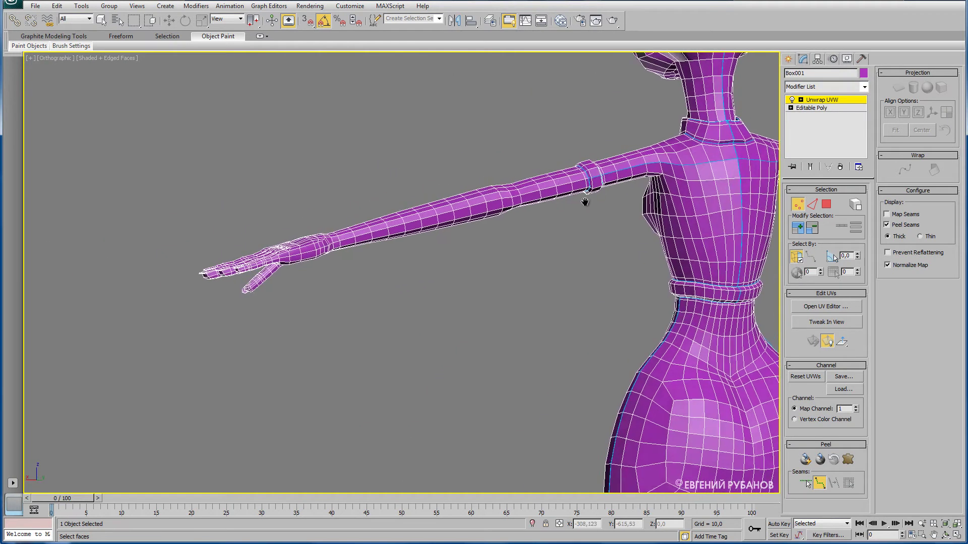
scroll(572, 202, "up", 4)
scroll(565, 217, "up", 3)
middle_click_drag(558, 212, 697, 169)
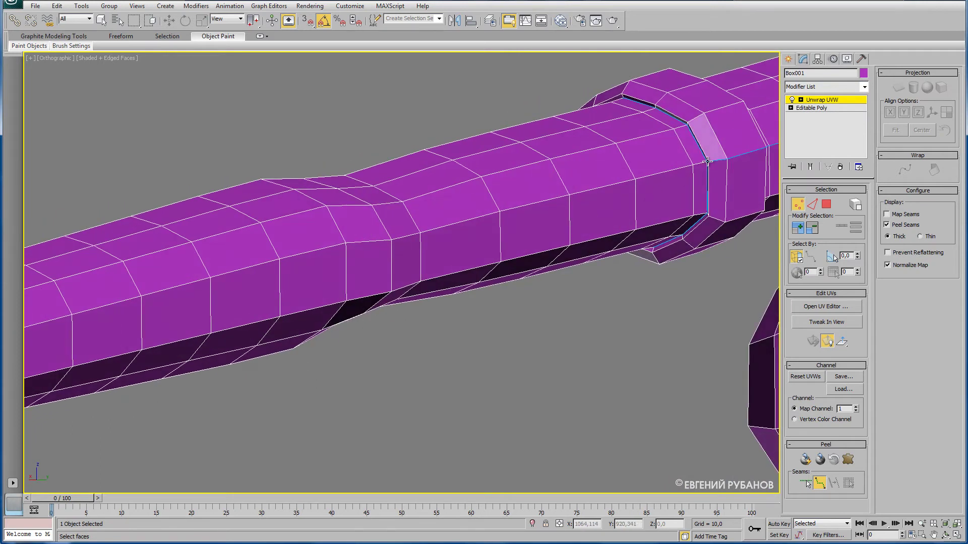
left_click(389, 242)
scroll(580, 209, "up", 2)
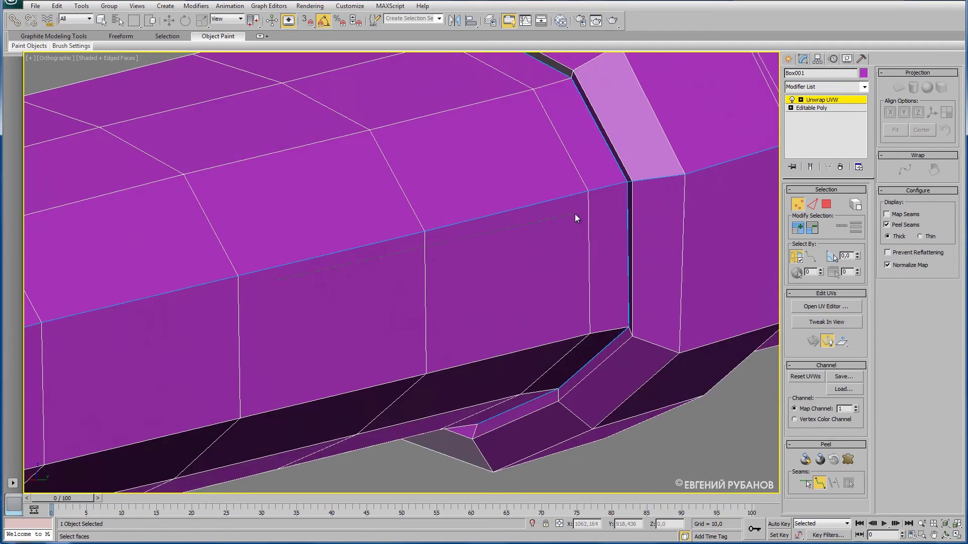
scroll(575, 214, "down", 4)
scroll(524, 222, "down", 2)
middle_click_drag(401, 272, 565, 280)
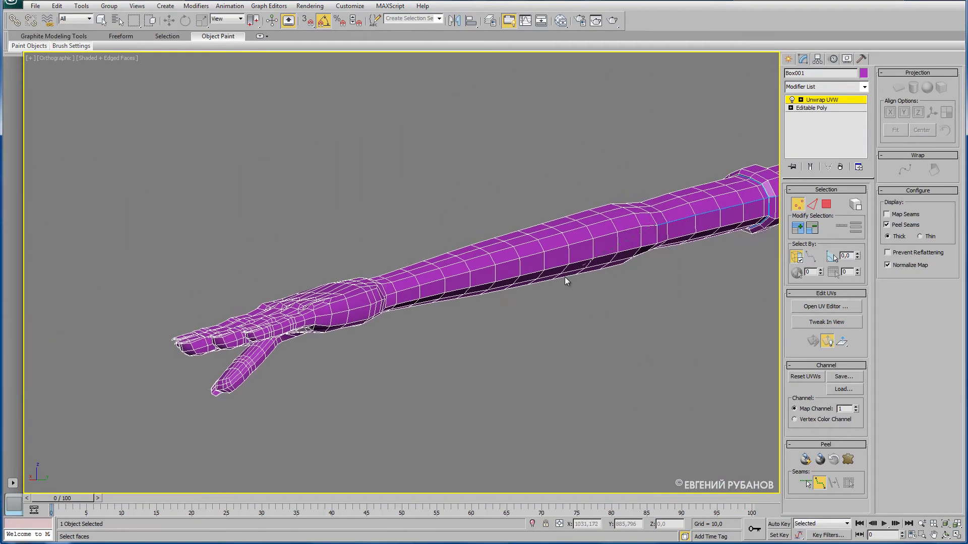
- Continue the seam down the pinky's outer edge and between the middle and index fingers
left_click(347, 310)
middle_click_drag(344, 324, 524, 317, "alt")
scroll(524, 318, "up", 5)
scroll(507, 335, "up", 3)
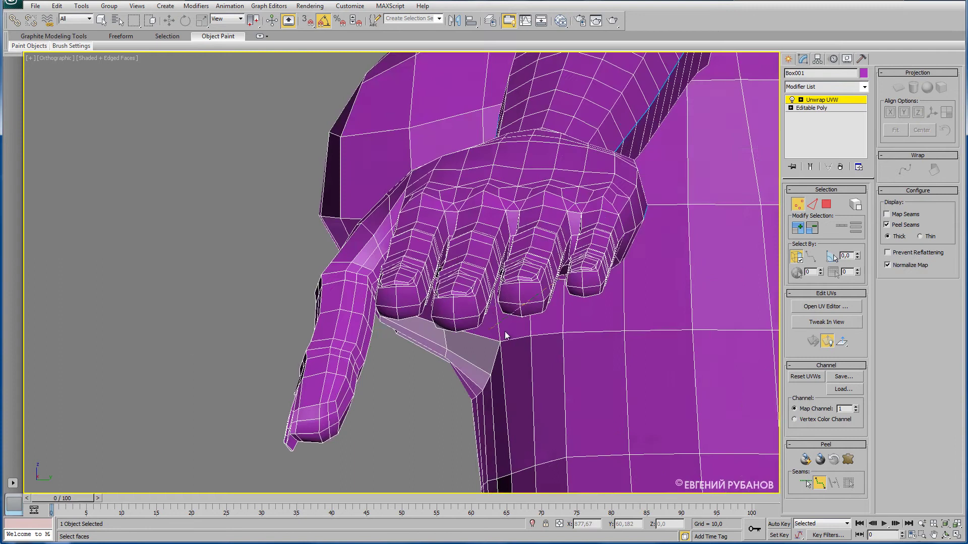
left_click(583, 288)
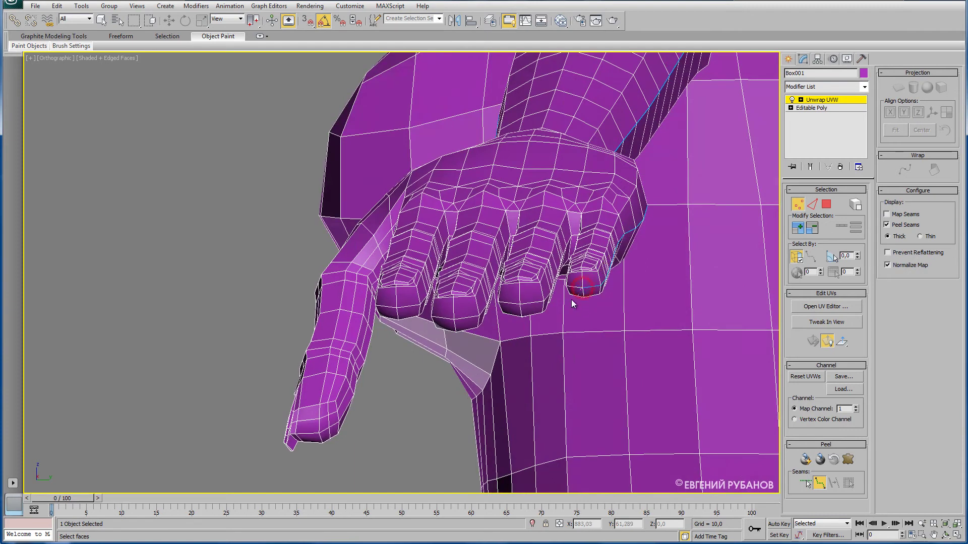
left_click(520, 304)
left_click(453, 318)
left_click(400, 313)
- Run the seam up from the finger seam and down the length of the thumb
mouse_move(403, 317)
middle_mouse_down("alt")
mouse_move(424, 310)
mouse_move(372, 311)
middle_mouse_up("alt")
scroll(419, 316, "up", 2)
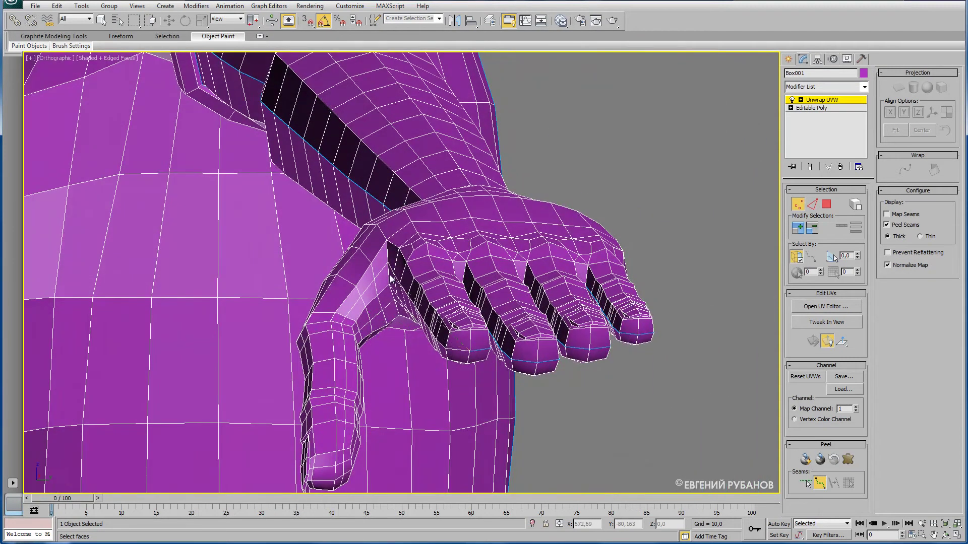
mouse_move(391, 278)
middle_mouse_down("alt")
mouse_move(625, 276)
mouse_move(142, 339)
middle_mouse_up("alt")
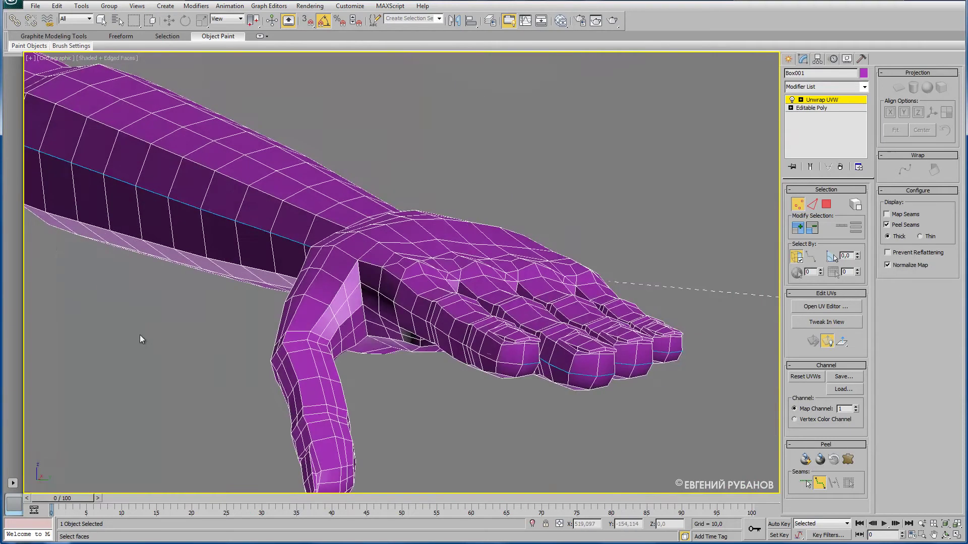
left_click(362, 285)
left_click(338, 407)
mouse_move(373, 415)
middle_mouse_down()
mouse_move(376, 401)
mouse_move(336, 316)
mouse_move(341, 300)
mouse_move(433, 331)
middle_mouse_up()
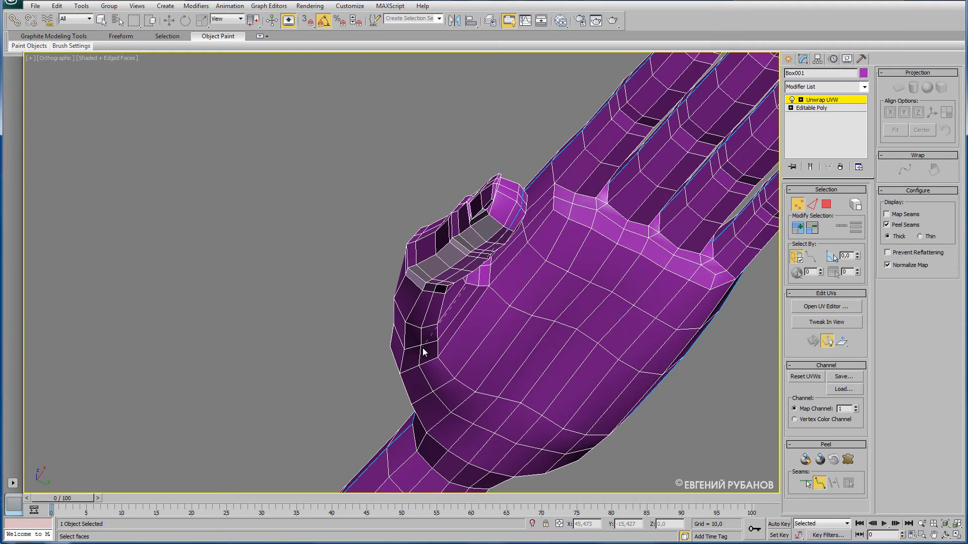
left_click(419, 367)
- Extend the seam across the palm side of the hand
scroll(462, 347, "up", 2)
scroll(273, 202, "down", 4)
scroll(313, 242, "down", 4)
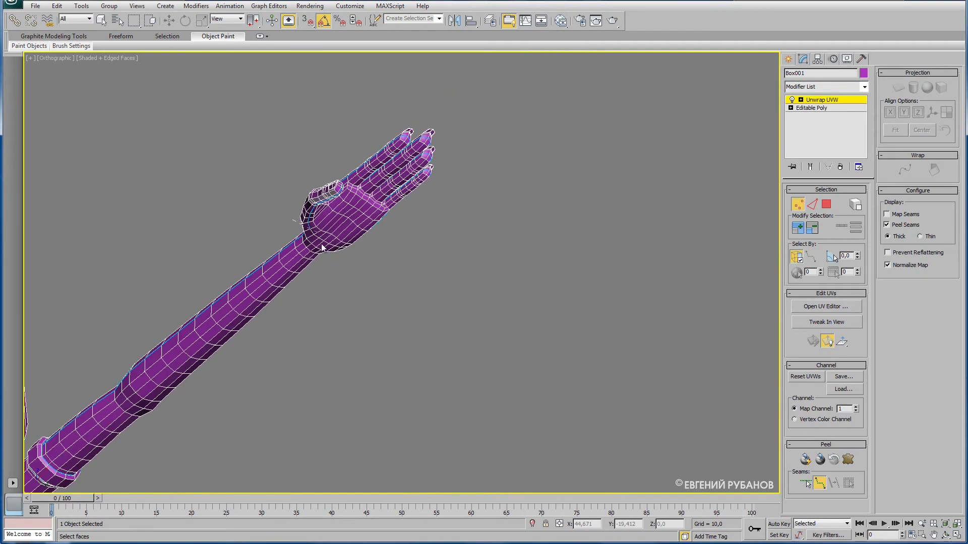
mouse_move(350, 278)
middle_mouse_down("alt")
mouse_move(508, 236)
mouse_move(398, 318)
middle_mouse_up("alt")
scroll(380, 294, "up", 2)
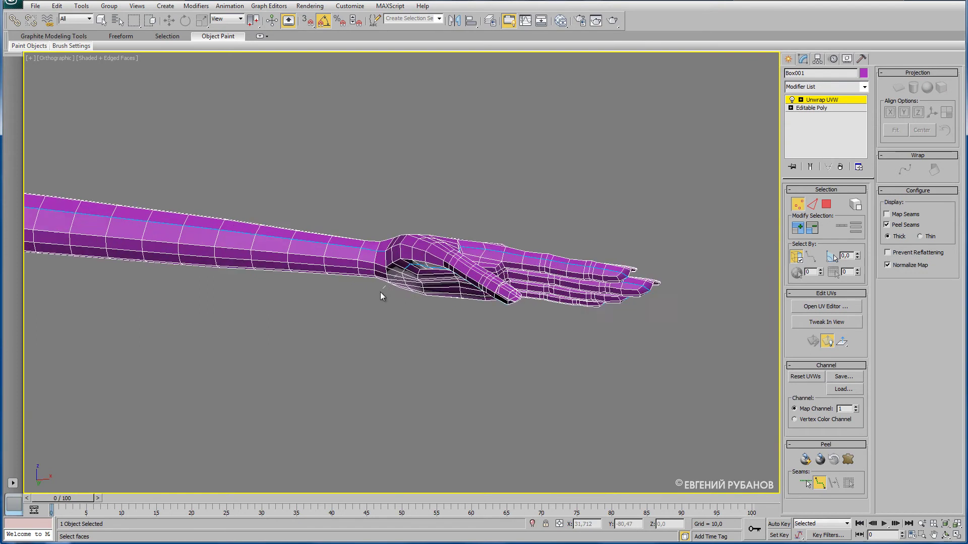
scroll(396, 262, "up", 3)
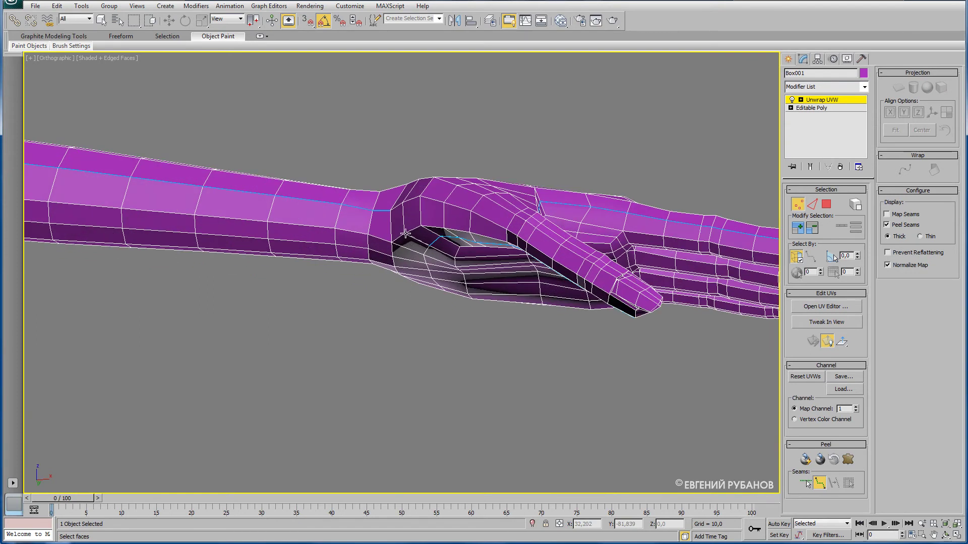
left_click(425, 253)
left_click(391, 243)
- Carry the seam out toward the fingertip and end the seam chain
mouse_move(451, 216)
middle_mouse_down("alt")
mouse_move(439, 300)
mouse_move(288, 352)
middle_mouse_up("alt")
scroll(288, 352, "up", 4)
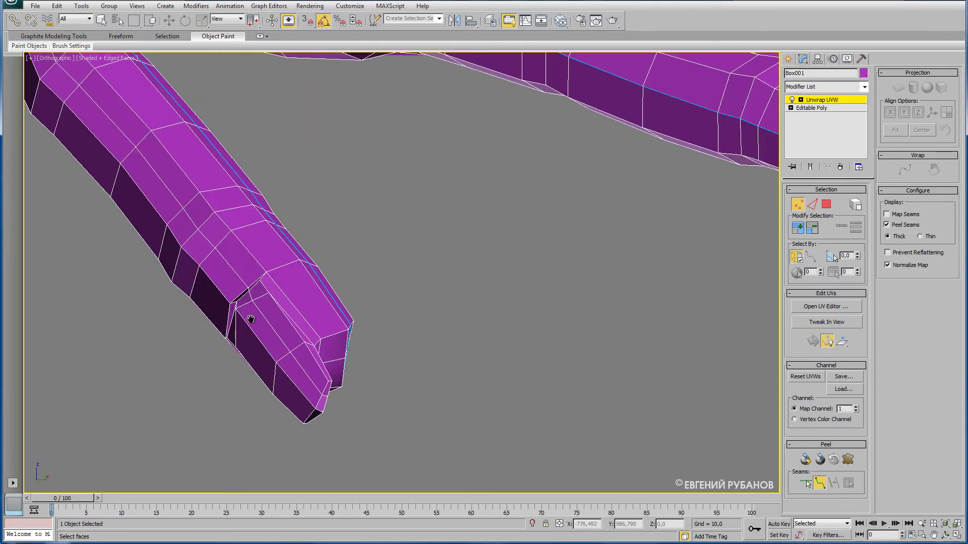
middle_click_drag(251, 319, 247, 318)
scroll(246, 318, "up", 2)
scroll(254, 320, "up", 2)
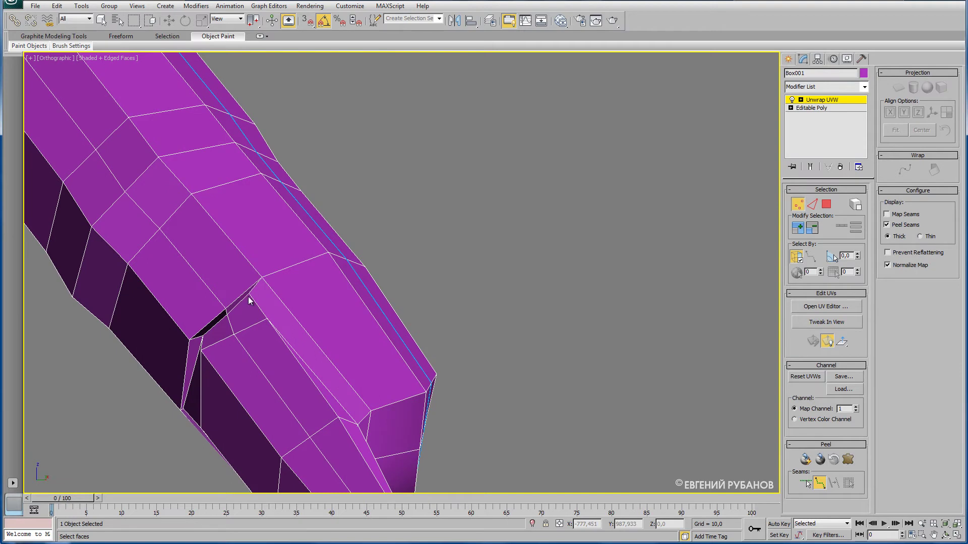
left_click(201, 337)
scroll(272, 326, "up", 3)
scroll(282, 348, "down", 1)
scroll(285, 348, "down", 3)
middle_click_drag(411, 268, 412, 295)
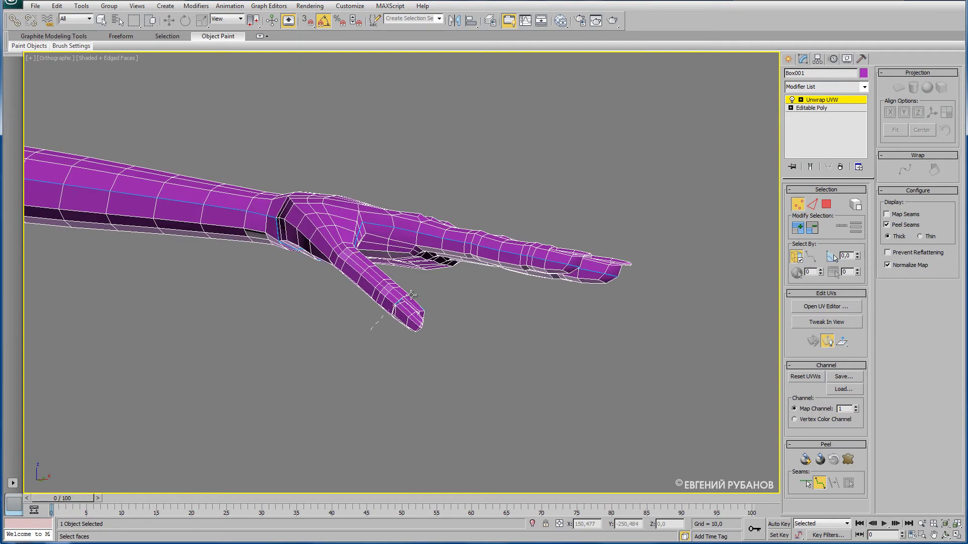
right_click(448, 298)
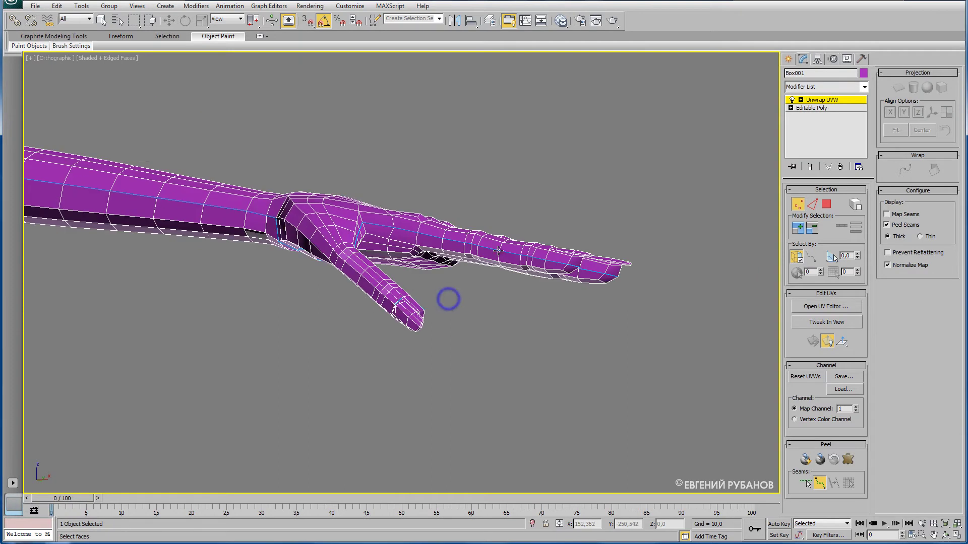
- Start a new seam at the fingertip, turn Point-to-Point Seams off and pick the fingertip faces
left_click(409, 318)
left_click(819, 483)
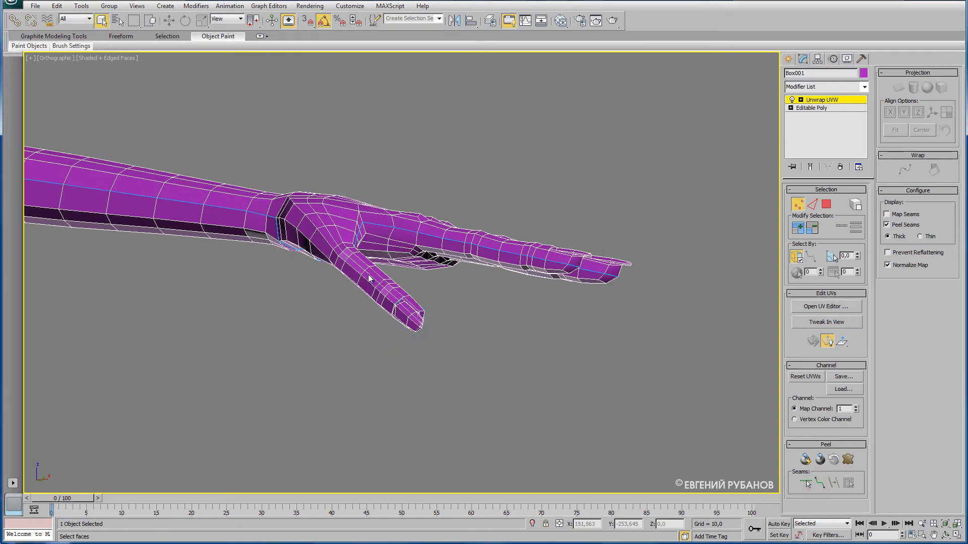
middle_click_drag(388, 295, 376, 313)
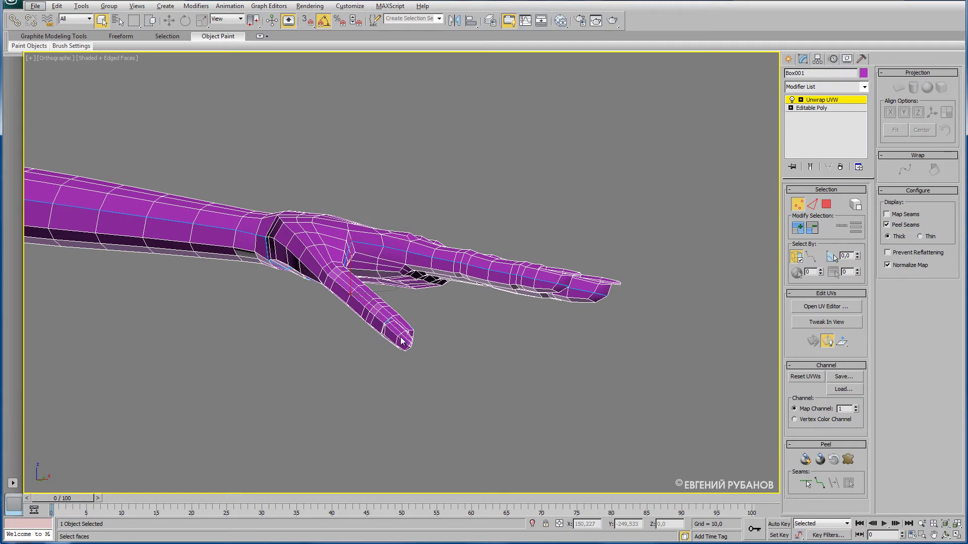
left_click(409, 341)
mouse_move(409, 341)
middle_mouse_down("alt")
mouse_move(389, 350)
mouse_move(416, 249)
mouse_move(413, 323)
mouse_move(418, 269)
mouse_move(363, 359)
mouse_move(359, 347)
mouse_move(354, 331)
mouse_move(448, 349)
middle_mouse_up("alt")
- Re-enable Point-to-Point Seams and zoom in on the thumb
left_click(820, 484)
mouse_move(483, 421)
middle_mouse_down("alt")
mouse_move(361, 334)
mouse_move(385, 361)
middle_mouse_up("alt")
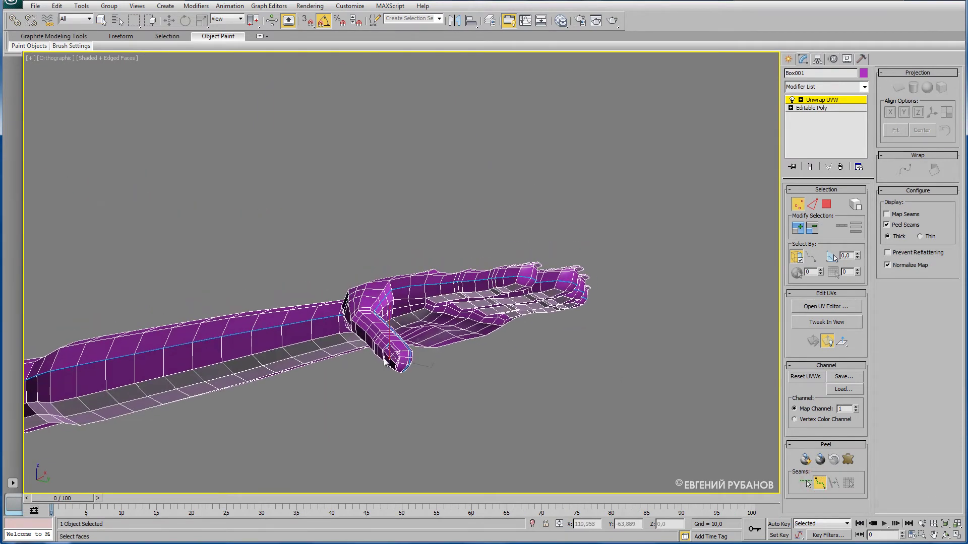
scroll(385, 361, "up", 3)
scroll(393, 348, "up", 3)
scroll(404, 333, "up", 1)
mouse_move(457, 298)
middle_mouse_down("alt")
mouse_move(423, 304)
mouse_move(406, 322)
mouse_move(425, 333)
mouse_move(462, 319)
mouse_move(403, 231)
middle_mouse_up("alt")
- Run a seam along the thumb's edges, around its tip and along the lower edge
left_click(396, 225)
left_click(495, 330)
mouse_move(525, 329)
middle_mouse_down("alt")
mouse_move(470, 288)
mouse_move(452, 391)
mouse_move(563, 326)
mouse_move(449, 398)
mouse_move(493, 407)
middle_mouse_up("alt")
left_click(458, 438)
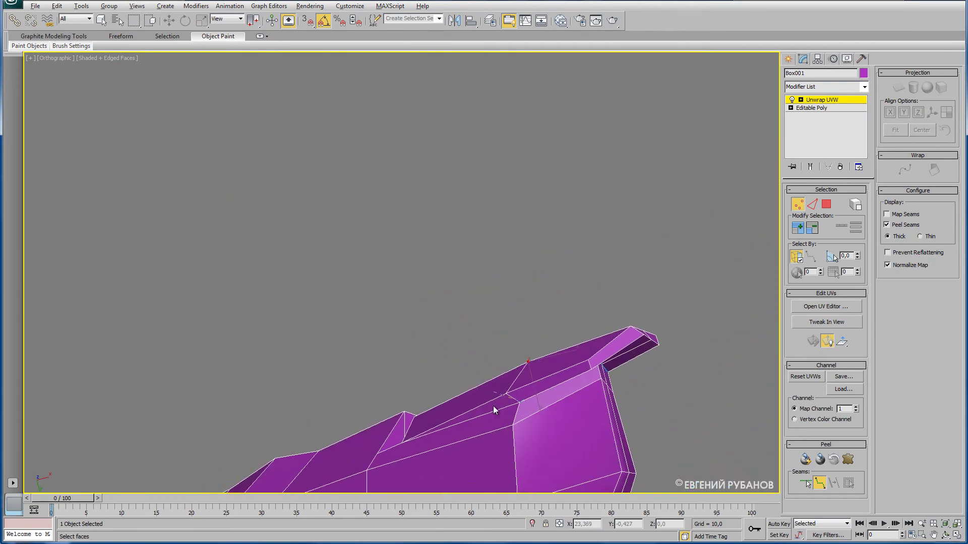
scroll(493, 406, "up", 5)
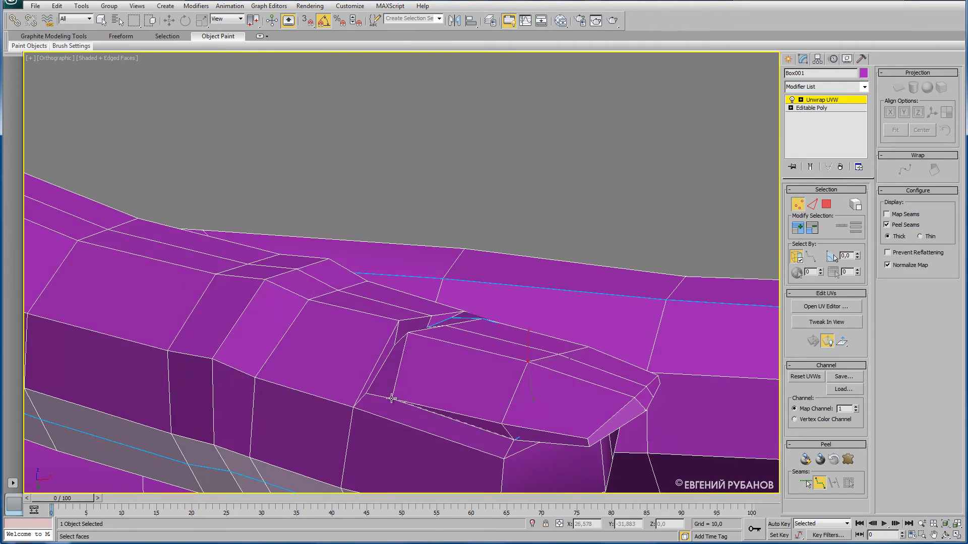
left_click(367, 394)
- Extend the seam up the fingertip's far side and Pelt Map the selected faces
mouse_move(434, 386)
middle_mouse_down("alt")
mouse_move(406, 421)
mouse_move(421, 423)
middle_mouse_up("alt")
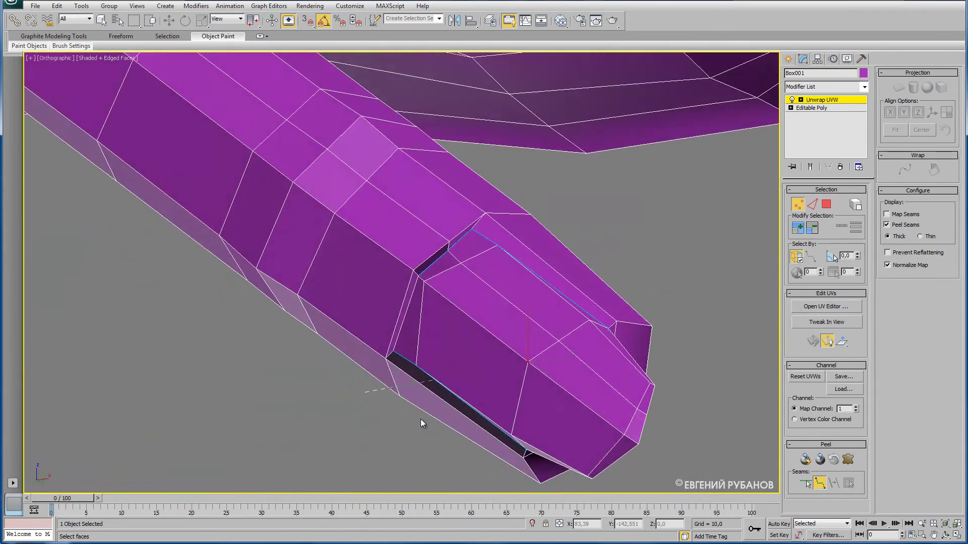
left_click(418, 277)
middle_click_drag(499, 370, 540, 315, "alt")
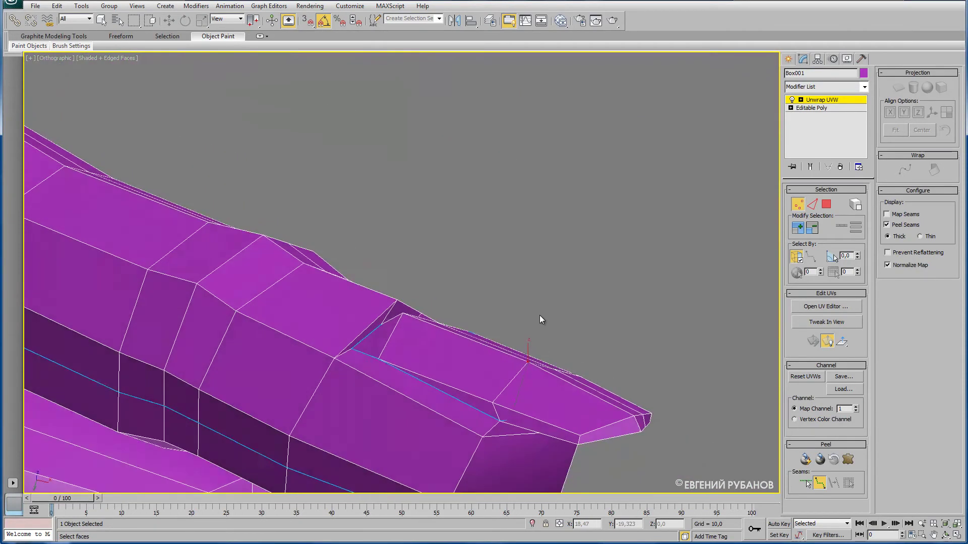
left_click(848, 459)
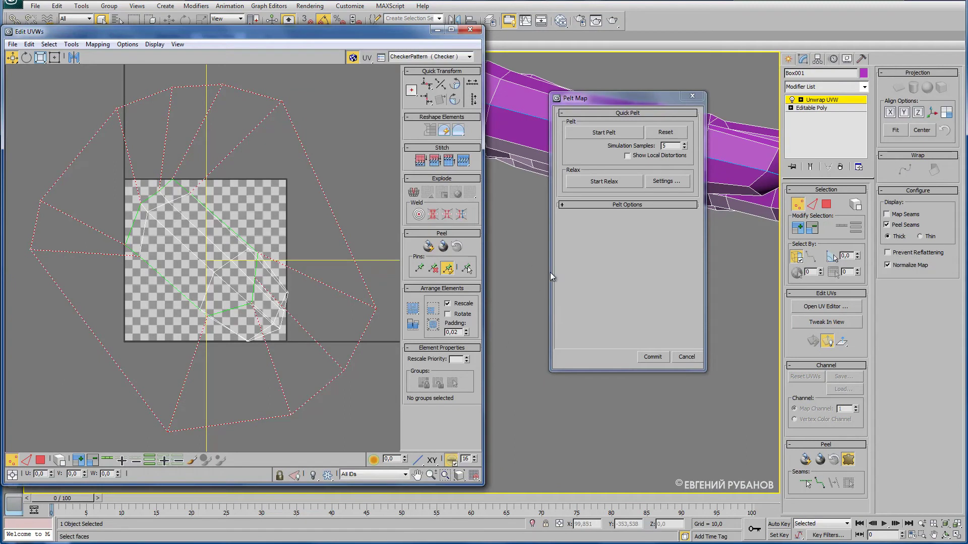
- Run a first Start/Stop Pelt pass and expand Pelt Options
left_click(607, 133)
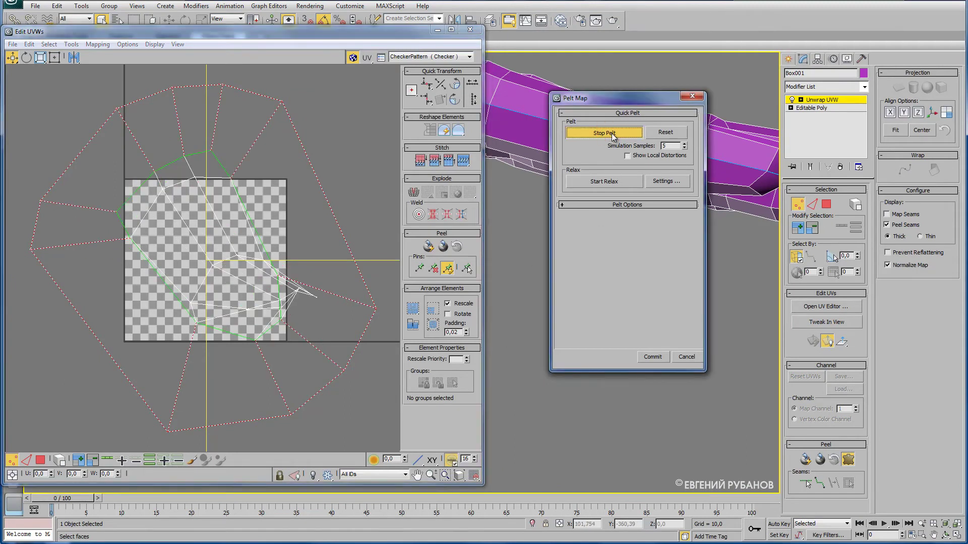
left_click(612, 133)
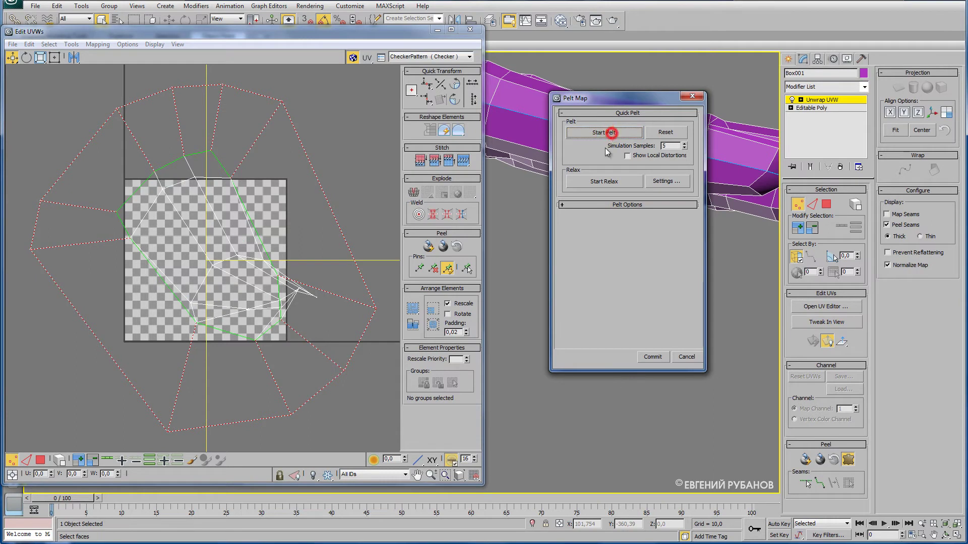
left_click(618, 205)
- Select the stretcher, enlarge it in Freeform Mode and re-run the pelt simulation
left_click(593, 274)
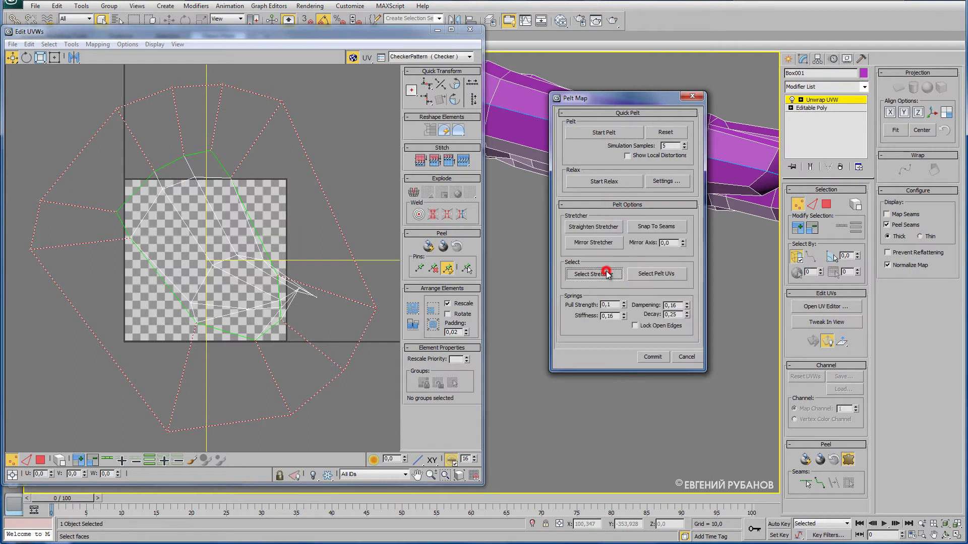
middle_click_drag(274, 182, 241, 196)
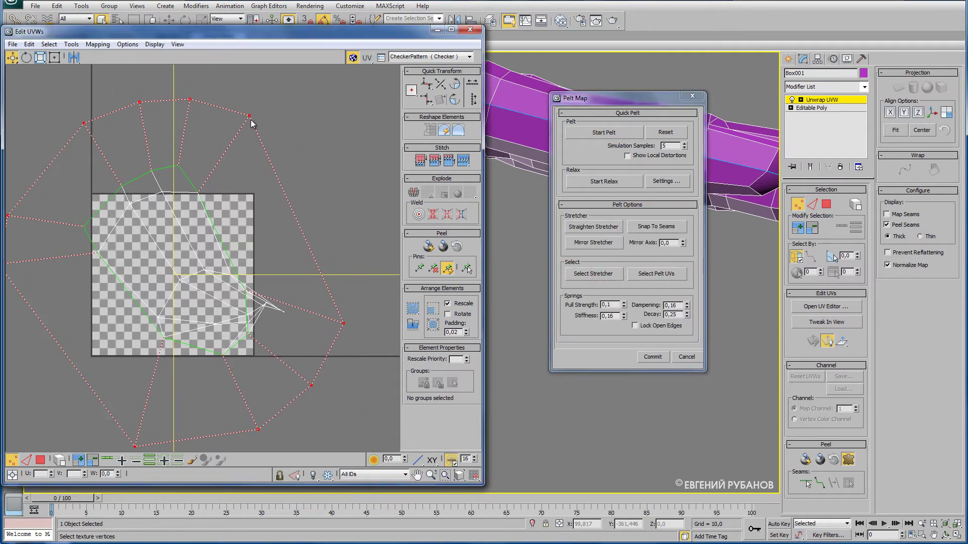
left_click(40, 57)
left_click_drag(251, 113, 267, 96)
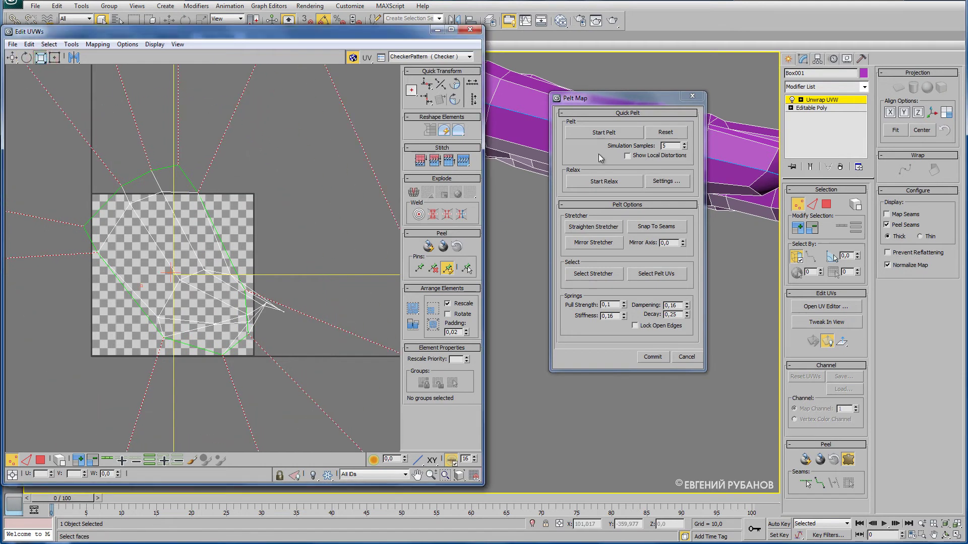
left_click(608, 133)
left_click(608, 134)
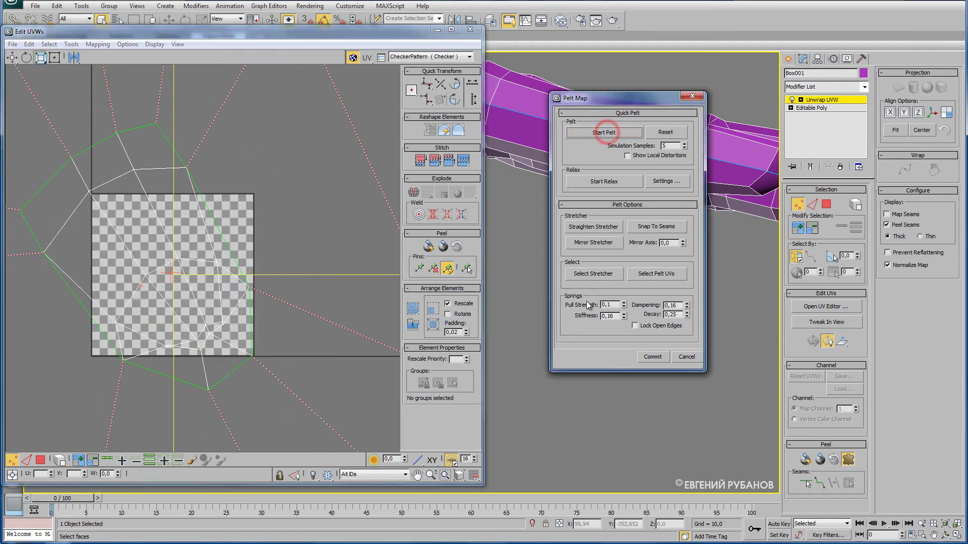
- Commit the pelt and move the fingertip island down and right beside the arm islands
left_click(656, 358)
scroll(267, 331, "down", 1)
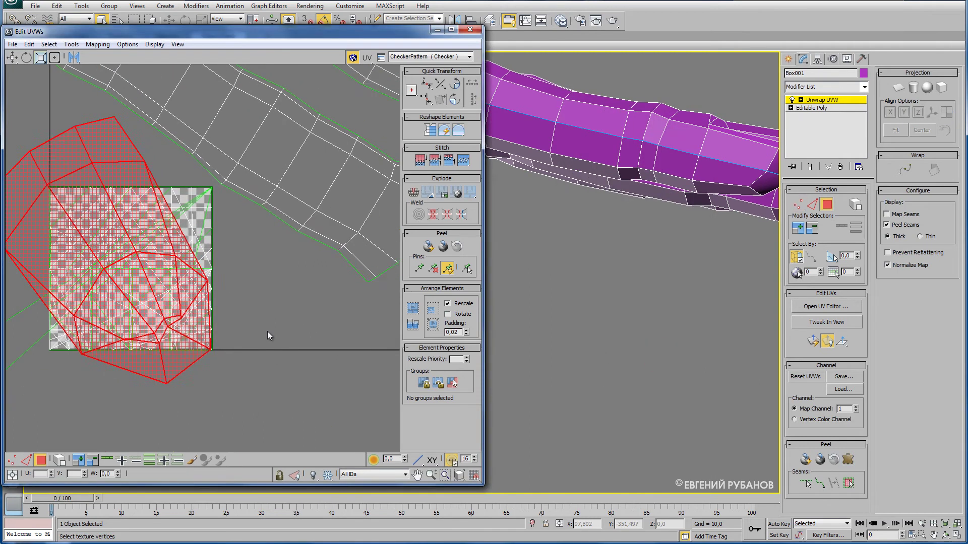
scroll(267, 332, "down", 2)
middle_click_drag(257, 329, 237, 326)
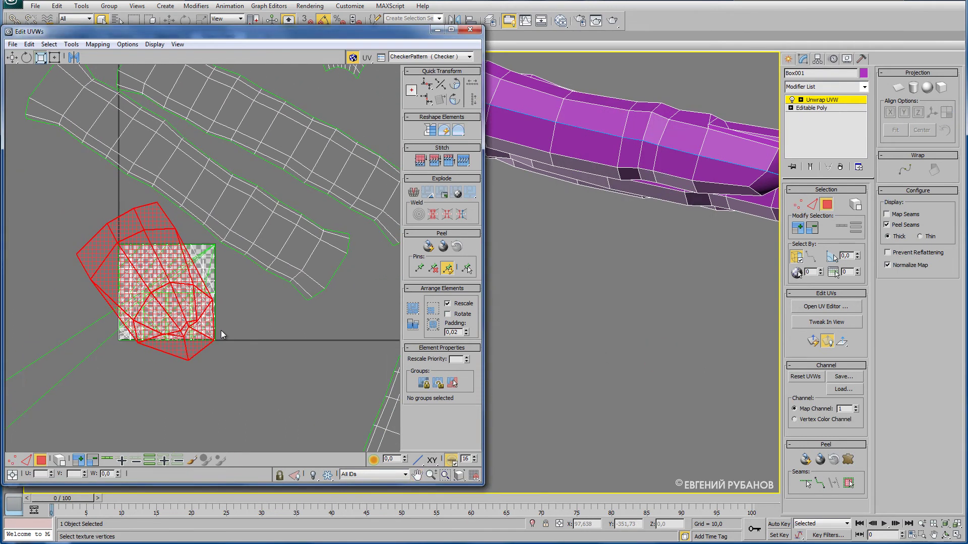
right_click(153, 291)
left_click(164, 298)
mouse_move(208, 335)
left_mouse_down()
mouse_move(228, 376)
mouse_move(293, 408)
left_mouse_up()
mouse_move(267, 298)
middle_mouse_down()
mouse_move(247, 282)
mouse_move(271, 244)
middle_mouse_up()
scroll(248, 298, "up", 3)
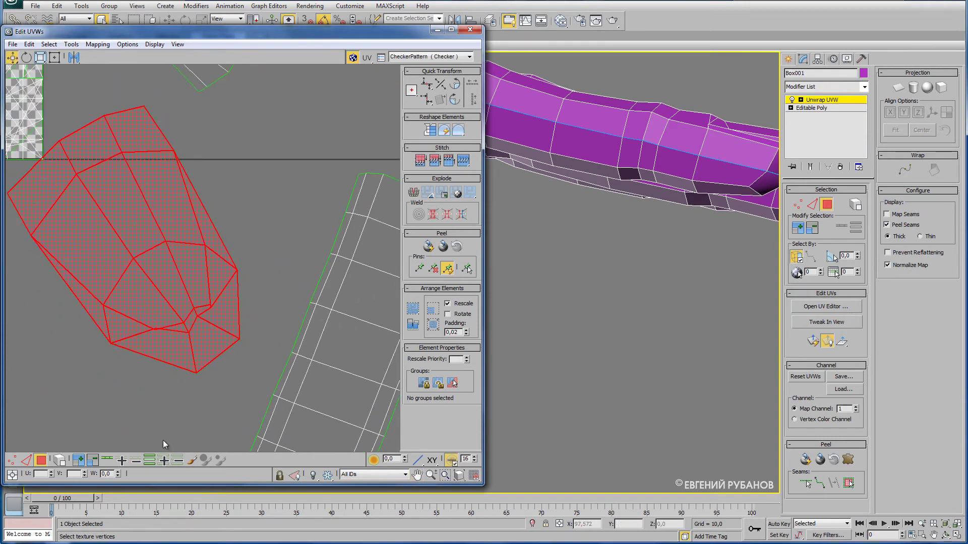
- In Vertex mode, drag two island vertices to smooth its outline
left_click(12, 460)
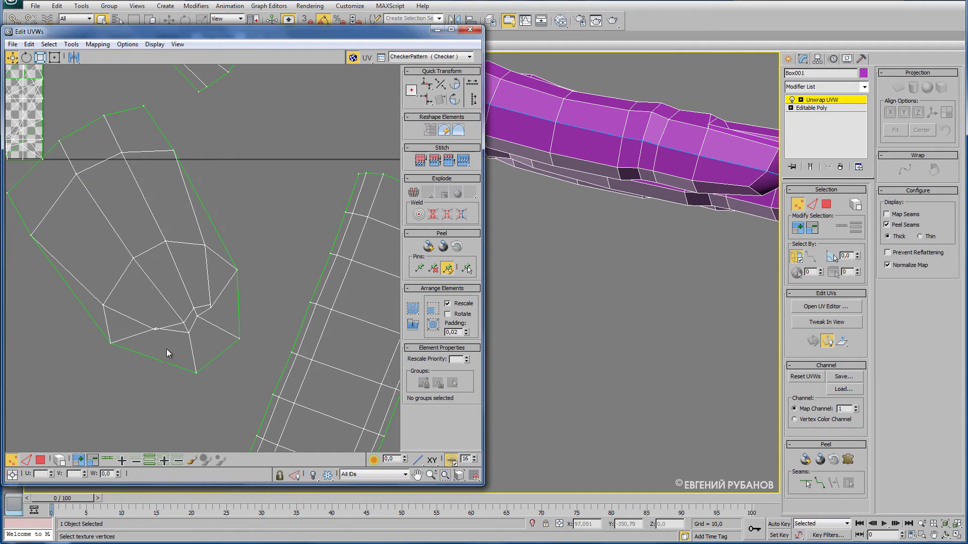
left_click(154, 331)
left_click_drag(155, 329, 159, 347)
mouse_move(199, 320)
left_mouse_down()
mouse_move(211, 331)
mouse_move(206, 300)
mouse_move(220, 322)
mouse_move(212, 335)
left_mouse_up()
scroll(198, 317, "down", 1)
scroll(207, 326, "down", 1)
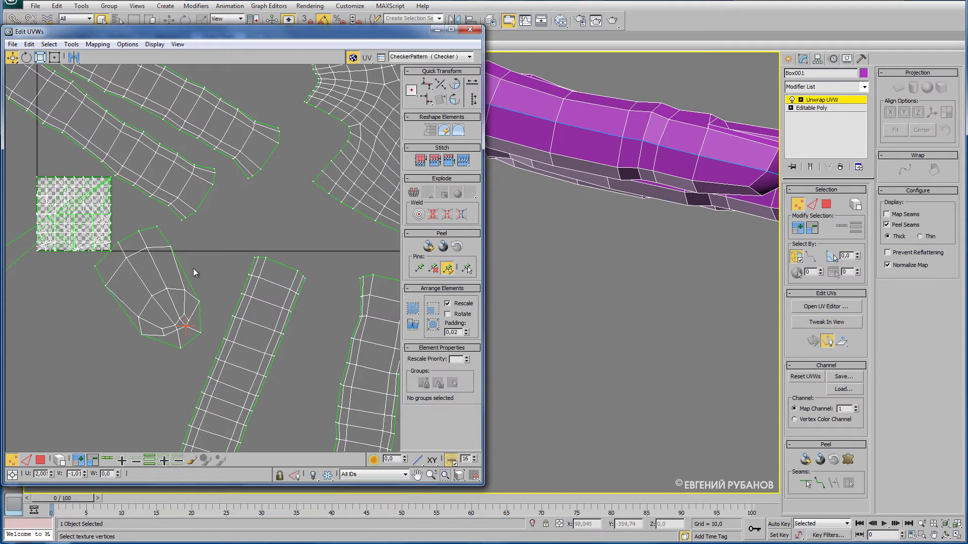
middle_click_drag(651, 212, 578, 263, "alt")
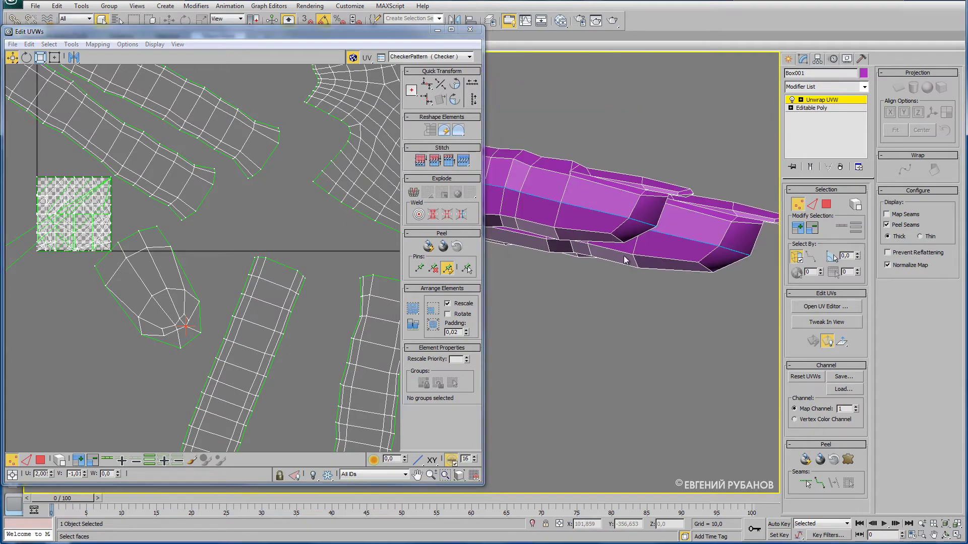
- Zoom onto the next fingertip and enable Point-to-Point Seams
mouse_move(646, 241)
middle_mouse_down("alt")
mouse_move(585, 282)
mouse_move(671, 290)
mouse_move(629, 317)
middle_mouse_up("alt")
scroll(671, 291, "down", 3)
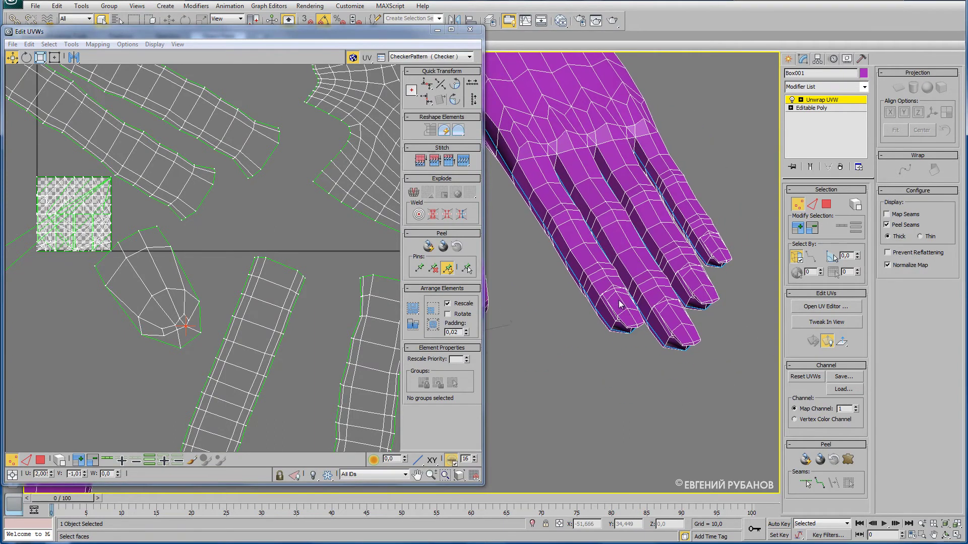
scroll(635, 315, "up", 1)
scroll(637, 309, "up", 2)
scroll(644, 301, "up", 2)
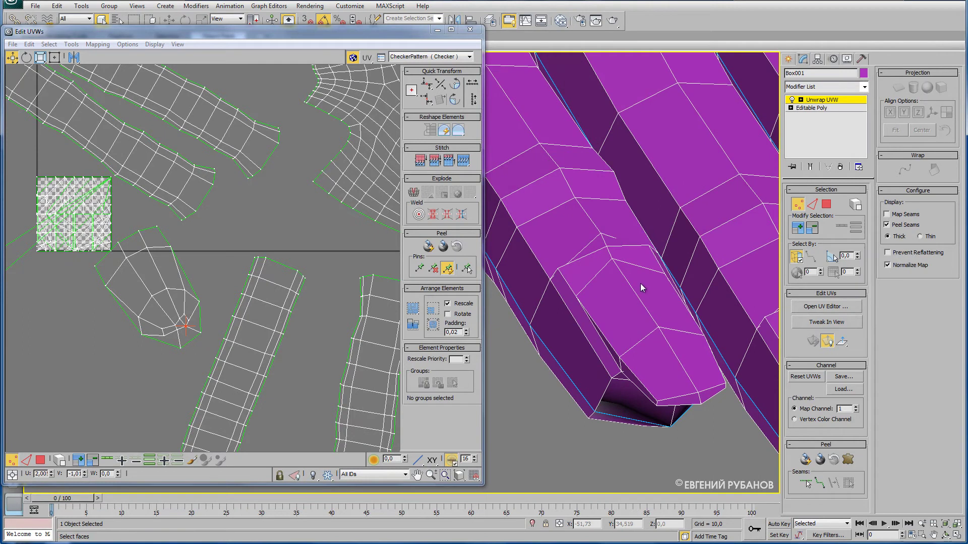
mouse_move(627, 290)
middle_mouse_down("alt")
mouse_move(641, 290)
mouse_move(707, 173)
mouse_move(534, 397)
mouse_move(572, 339)
mouse_move(595, 339)
middle_mouse_up("alt")
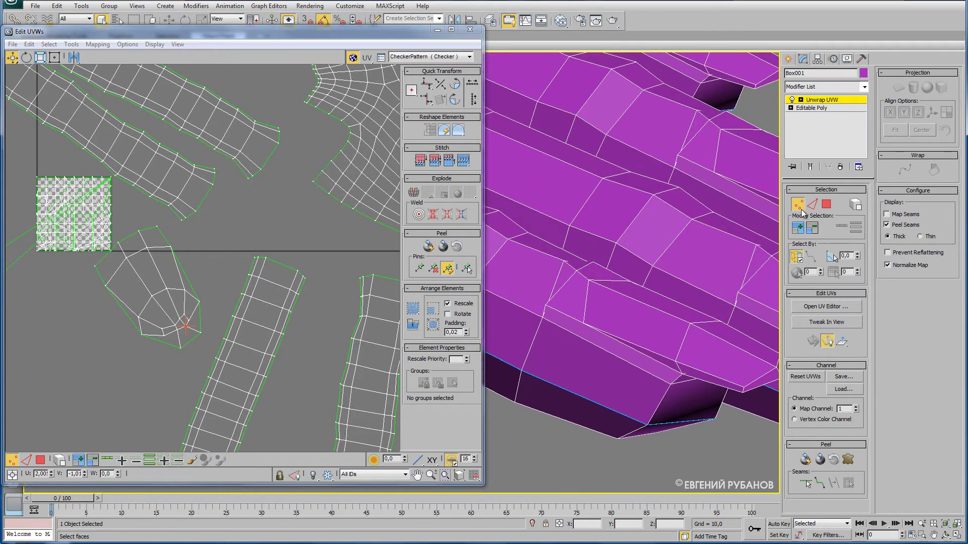
left_click(820, 483)
- Orbit around the hand to a side view of the fingers
mouse_move(658, 337)
middle_mouse_down("alt")
mouse_move(548, 368)
mouse_move(552, 385)
middle_mouse_up("alt")
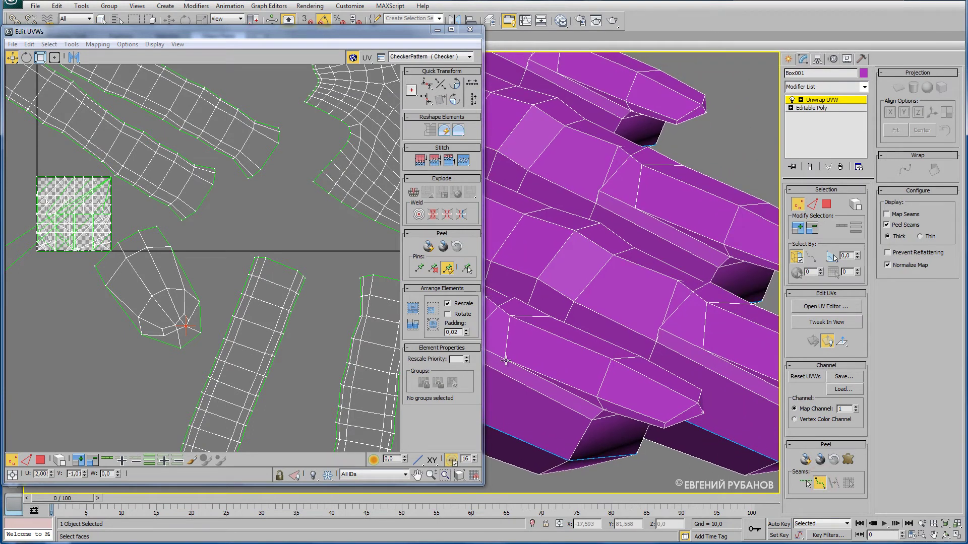
middle_click_drag(554, 347, 641, 392)
mouse_move(562, 377)
middle_mouse_down("alt")
mouse_move(633, 407)
mouse_move(568, 200)
middle_mouse_up("alt")
mouse_move(643, 319)
middle_mouse_down("alt")
mouse_move(589, 309)
mouse_move(553, 368)
mouse_move(579, 277)
middle_mouse_up("alt")
scroll(579, 277, "up", 2)
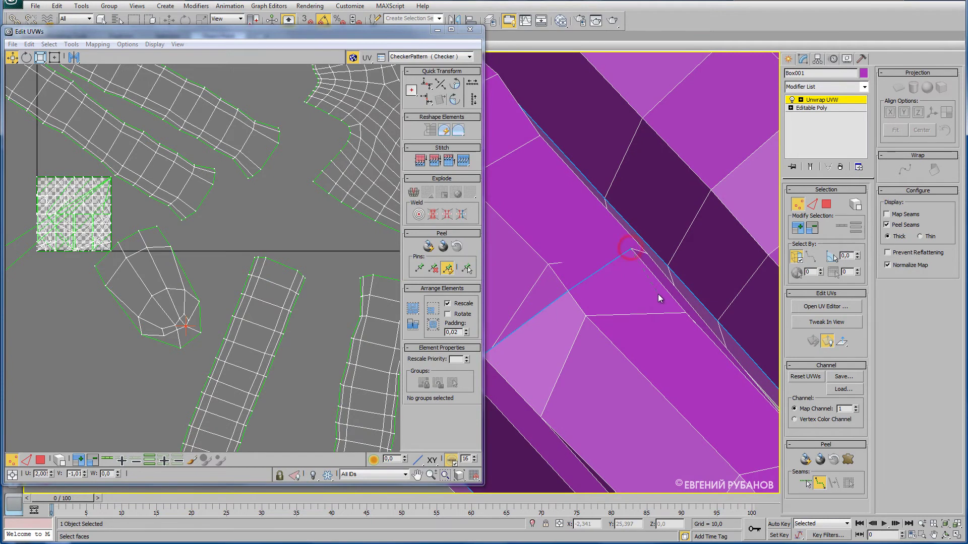
scroll(660, 300, "down", 3)
scroll(599, 335, "up", 2)
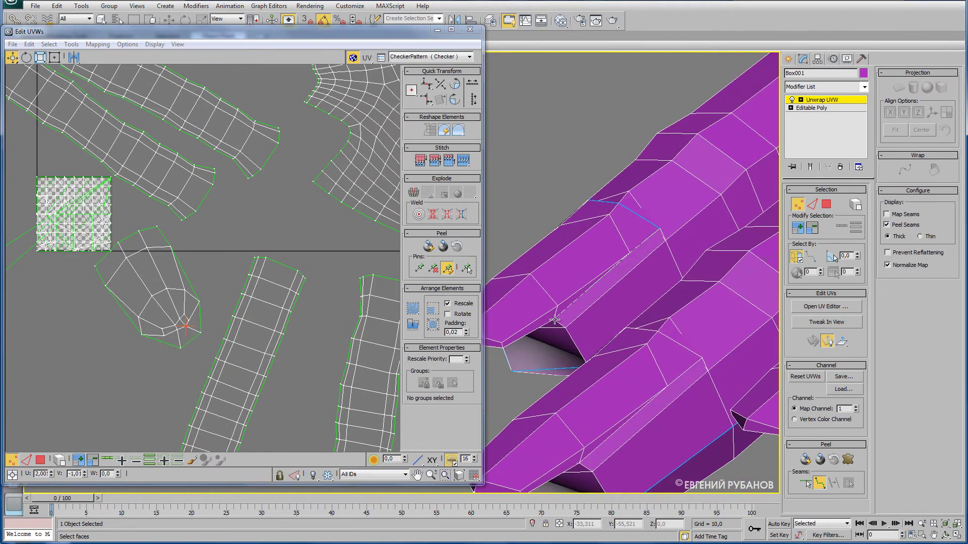
scroll(599, 318, "down", 3)
mouse_move(611, 304)
middle_mouse_down()
mouse_move(687, 171)
mouse_move(521, 421)
middle_mouse_up()
scroll(616, 327, "up", 2)
middle_click_drag(616, 328, 639, 243, "alt")
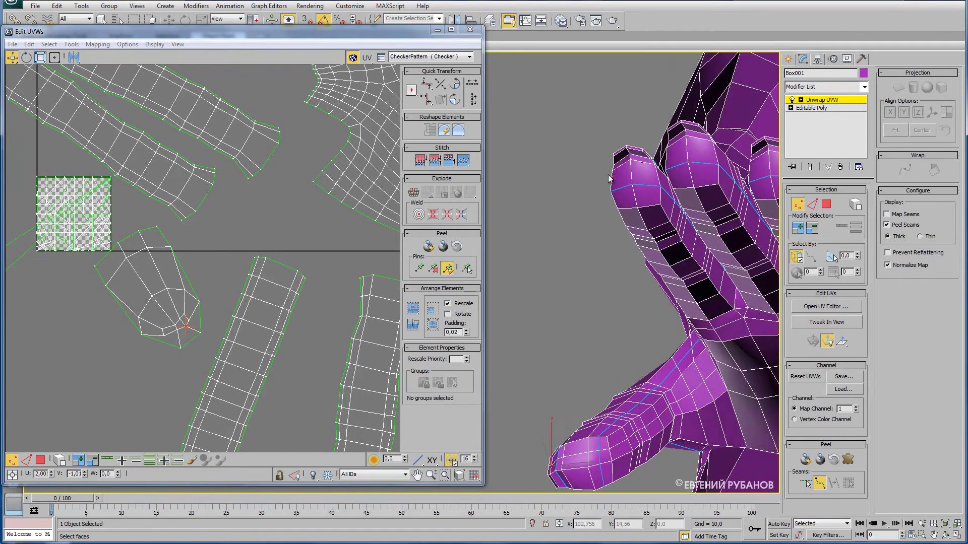
mouse_move(616, 164)
middle_mouse_down("alt")
mouse_move(705, 222)
mouse_move(621, 399)
middle_mouse_up("alt")
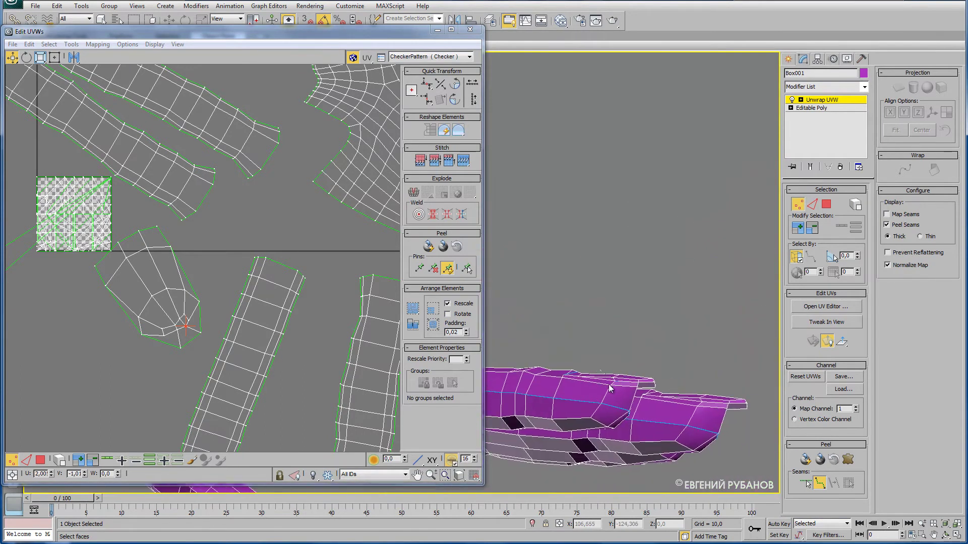
- Mark the first seam edge along the fingertip's side
scroll(621, 399, "up", 1)
scroll(578, 385, "up", 1)
scroll(579, 383, "up", 1)
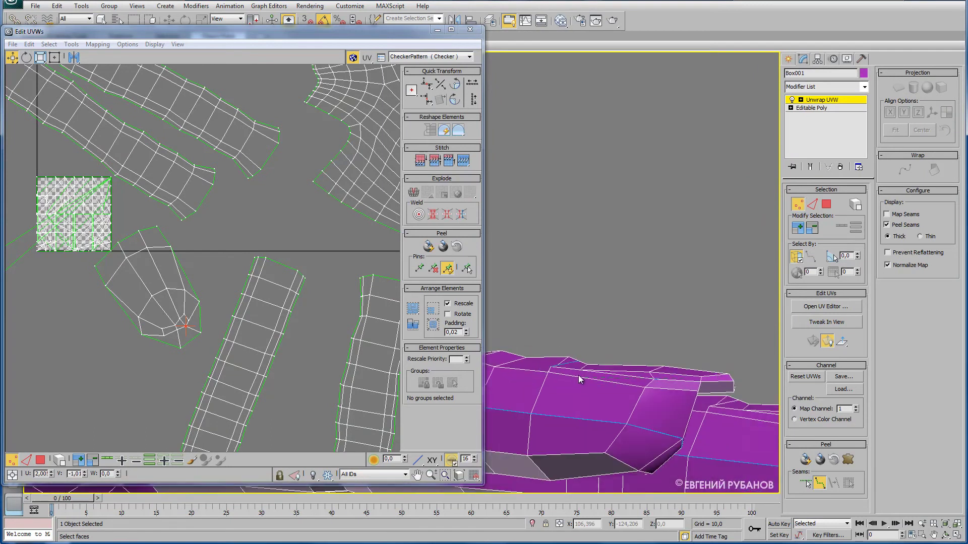
scroll(579, 381, "up", 1)
left_click(525, 359)
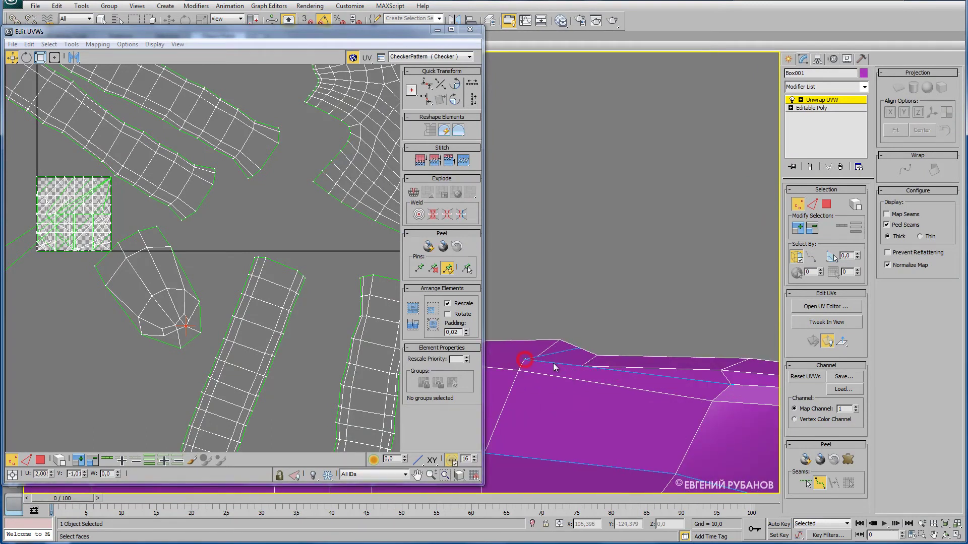
scroll(615, 393, "down", 2)
scroll(611, 402, "down", 2)
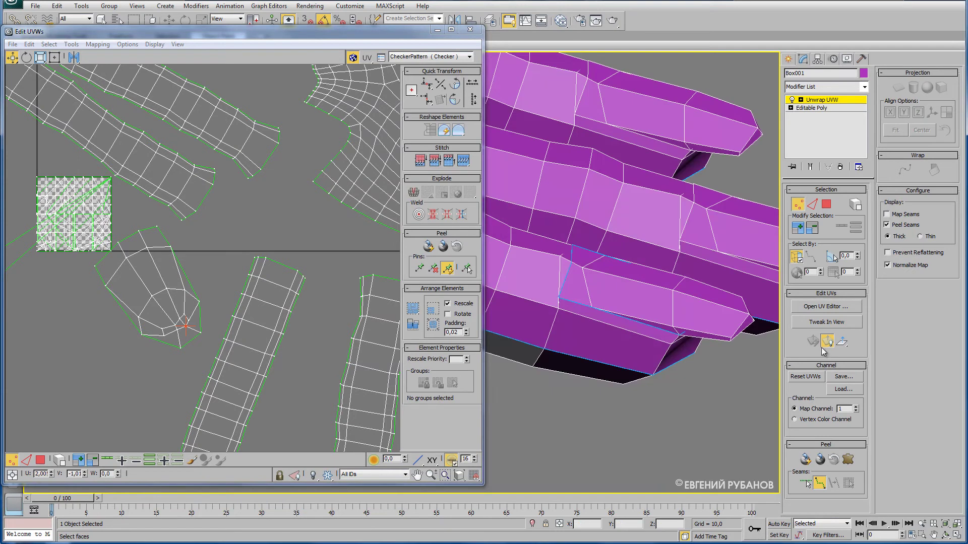
- Select a face on the second fingertip and expand the selection out to its seams
left_click(826, 204)
left_click(614, 282)
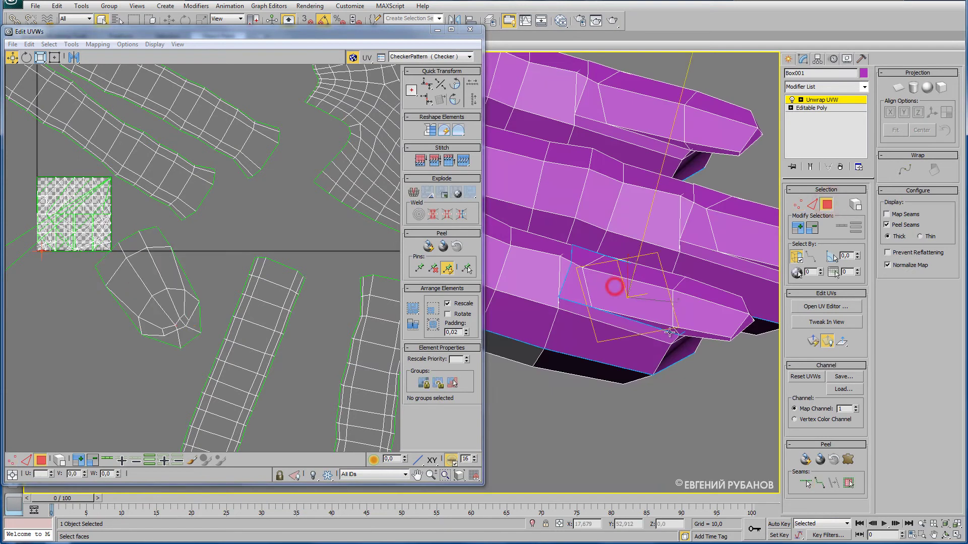
left_click(848, 483)
- Pelt-map the fingertip faces with an enlarged stretcher, run the pelt and commit it
left_click(848, 459)
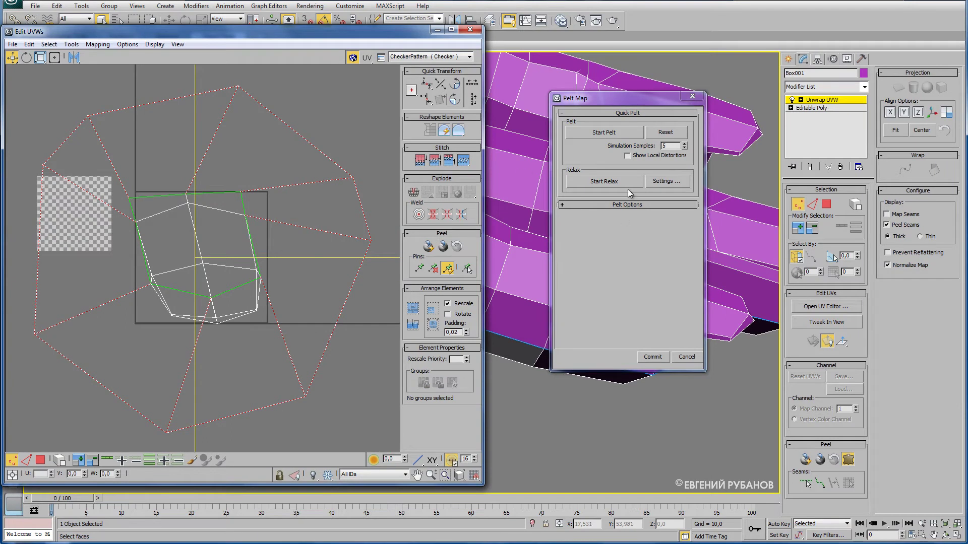
left_click(622, 205)
left_click(604, 273)
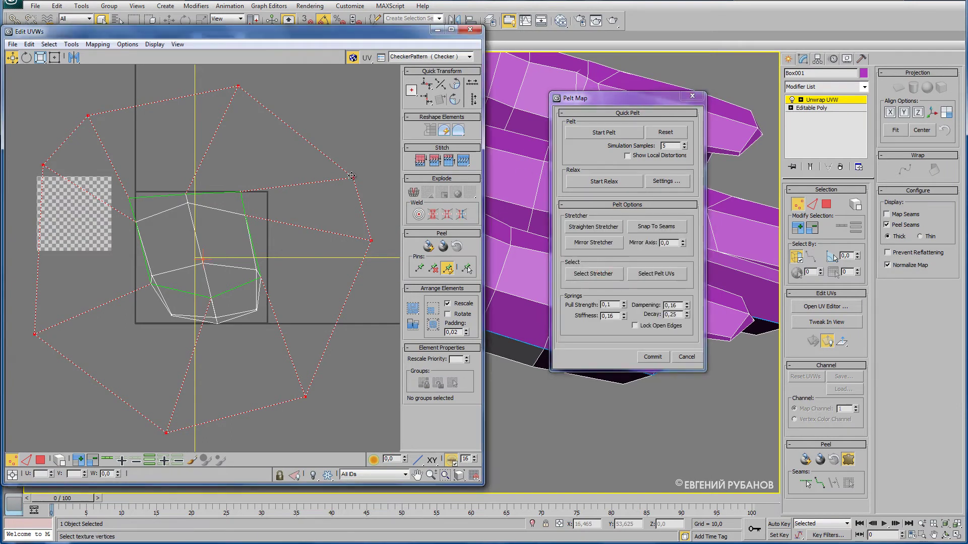
left_click(47, 61)
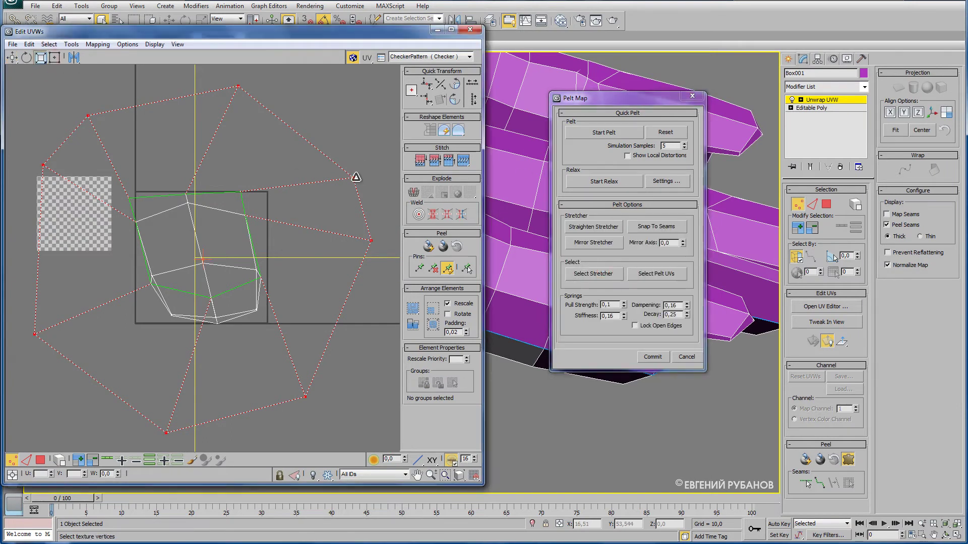
left_click_drag(355, 177, 363, 121)
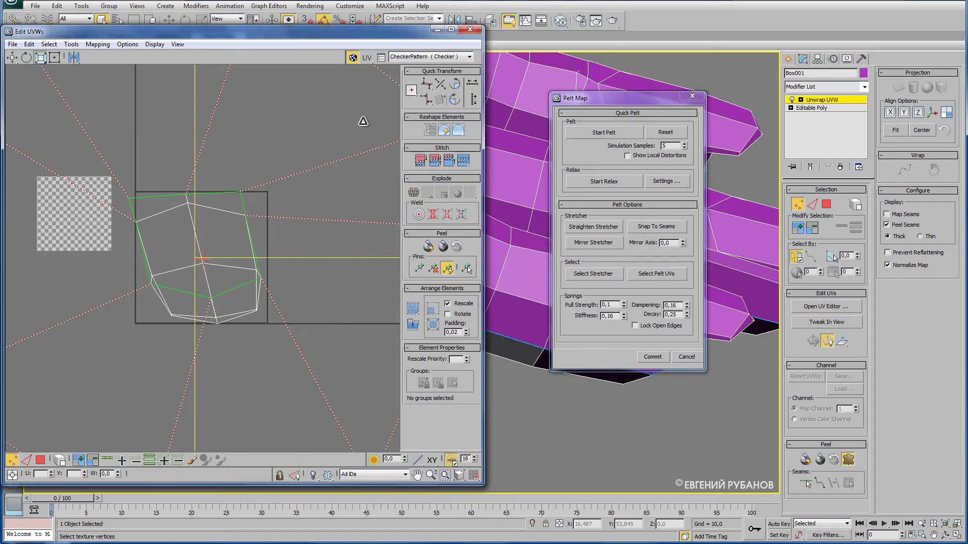
left_click(572, 135)
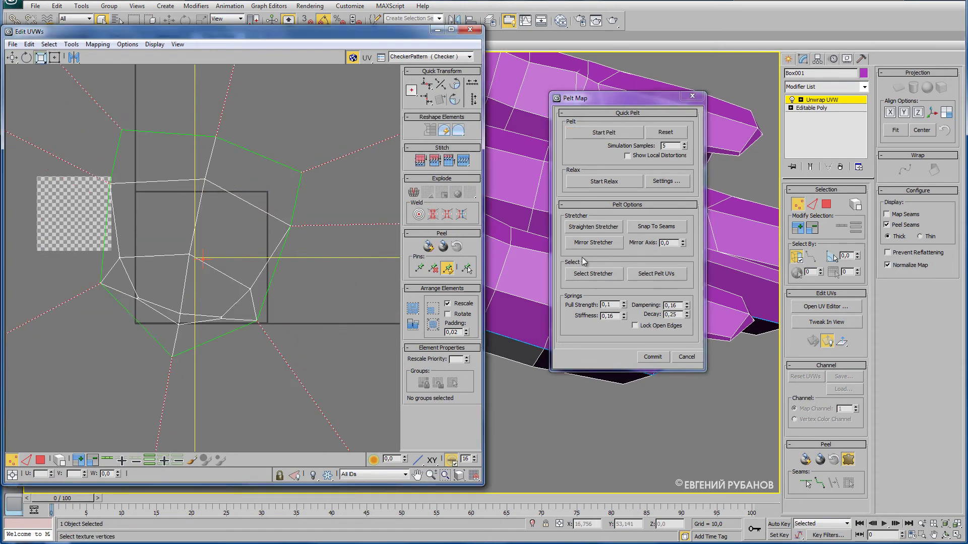
left_click(658, 356)
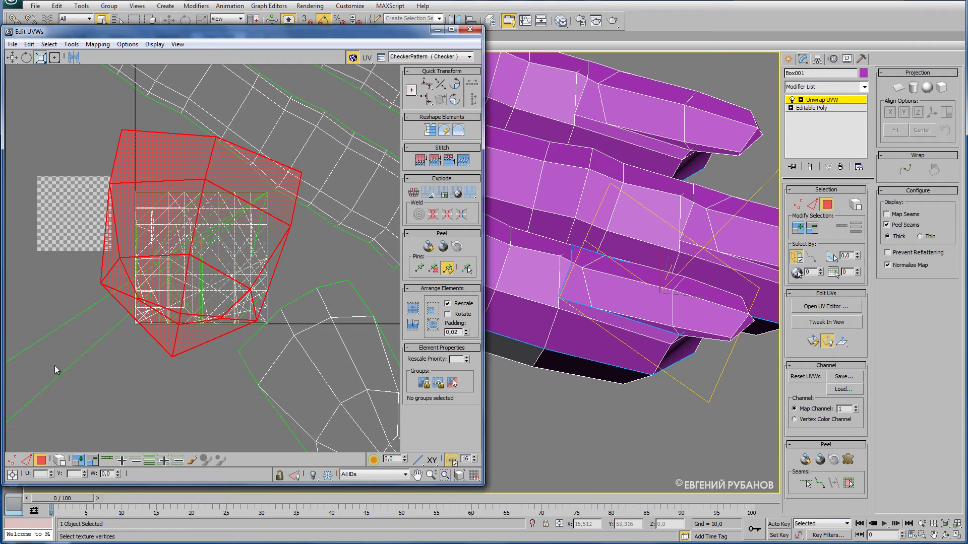
- Select the new fingertip island's vertices and move it down into empty UV space
left_click(11, 460)
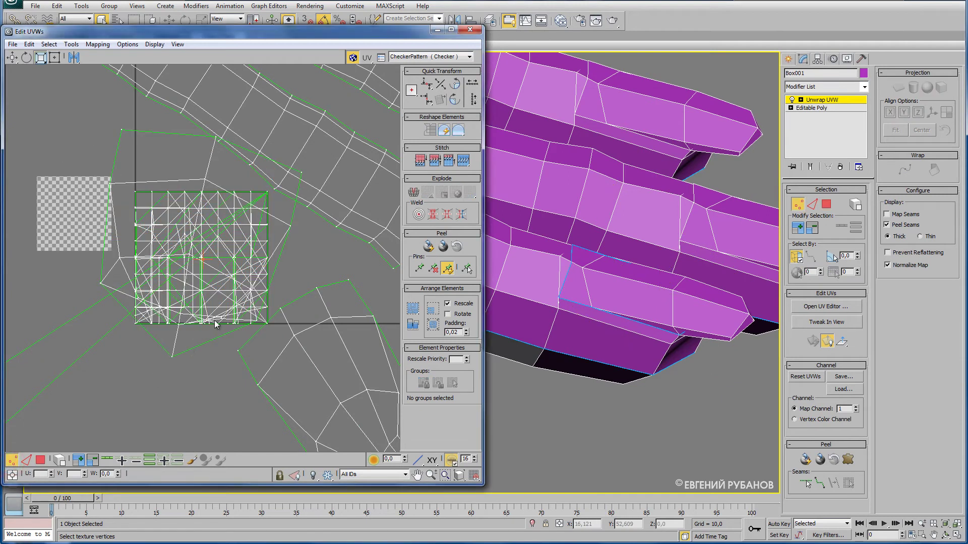
left_click(173, 355)
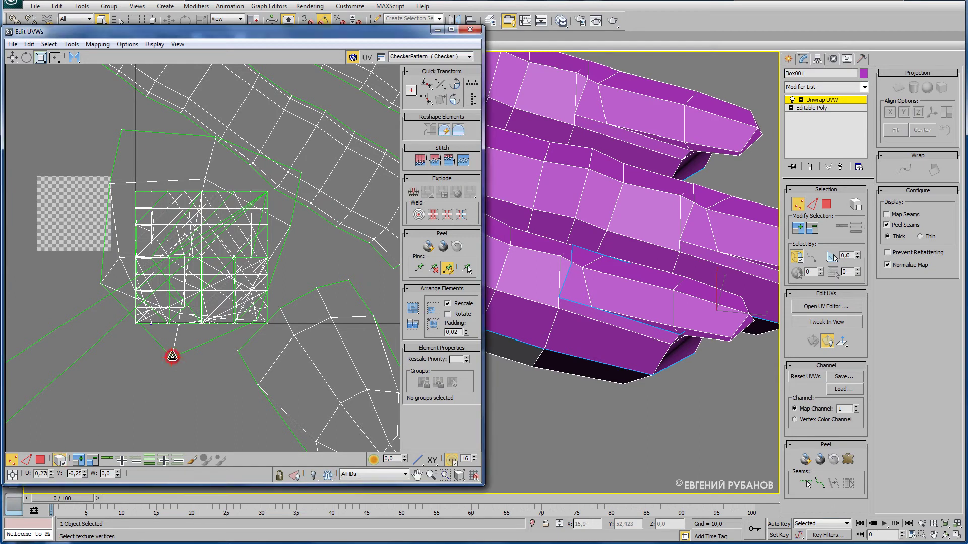
left_click(99, 281)
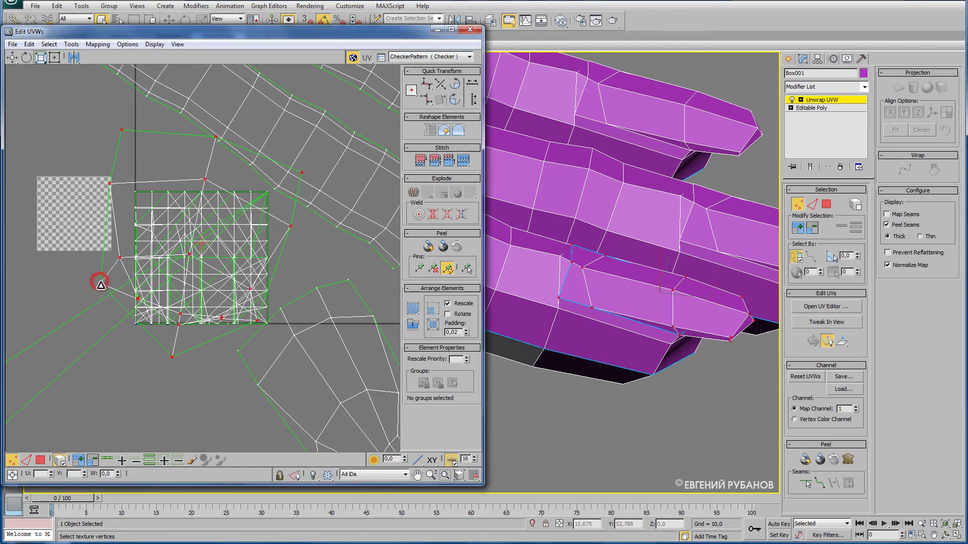
scroll(149, 235, "down", 2)
scroll(149, 235, "down", 2)
right_click(189, 260)
left_click(143, 248)
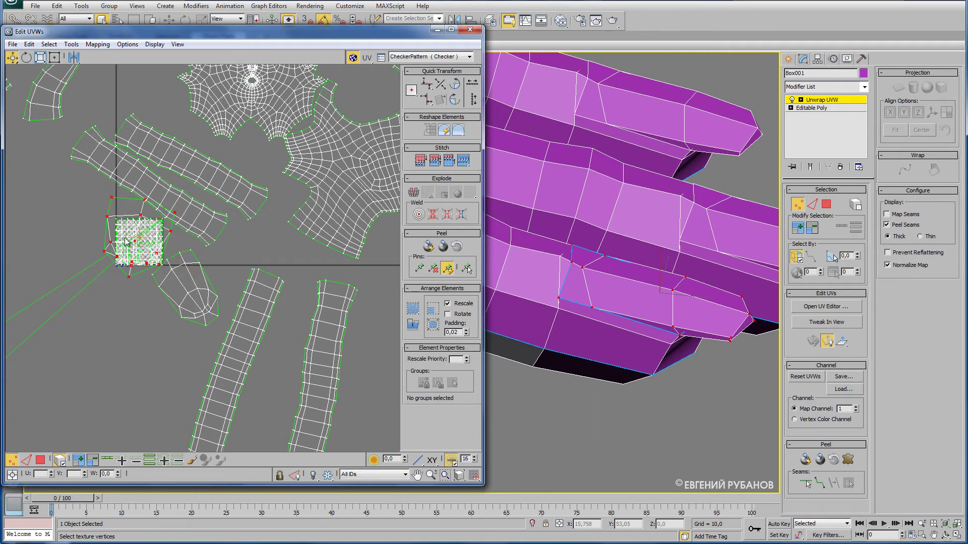
left_click_drag(107, 215, 92, 341)
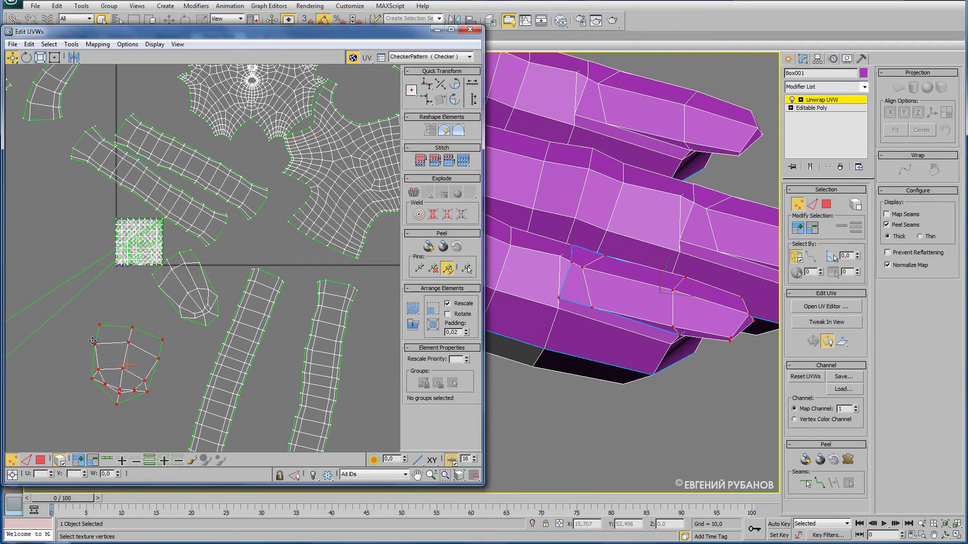
middle_click_drag(129, 406, 176, 344)
scroll(175, 343, "up", 3)
scroll(170, 336, "up", 2)
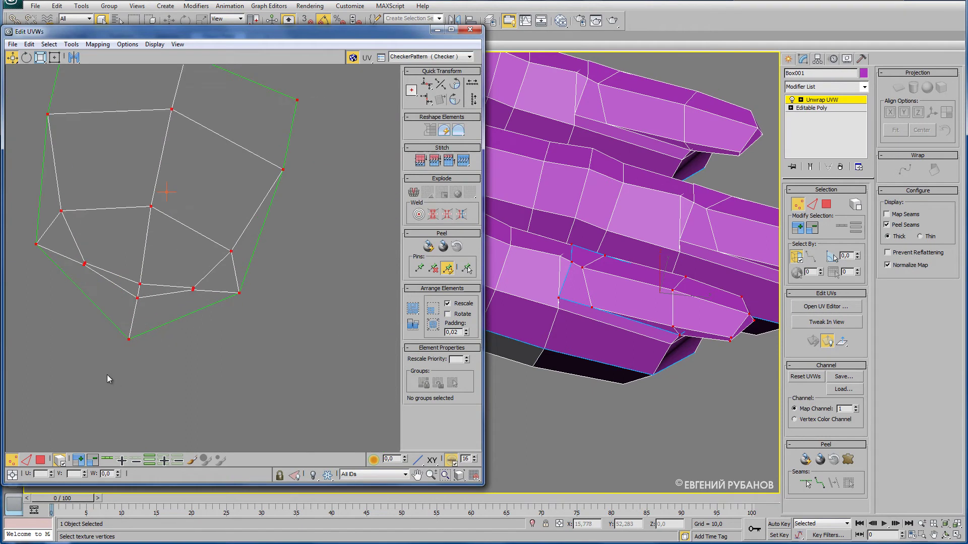
middle_click_drag(267, 287, 225, 322)
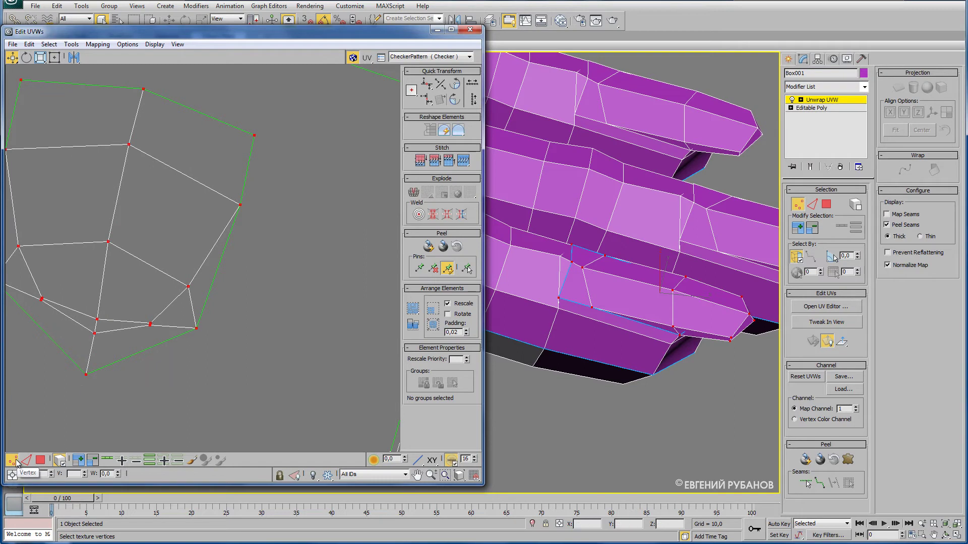
- Nudge a few lower and left edge vertices to smooth the island's outline
left_click(137, 382)
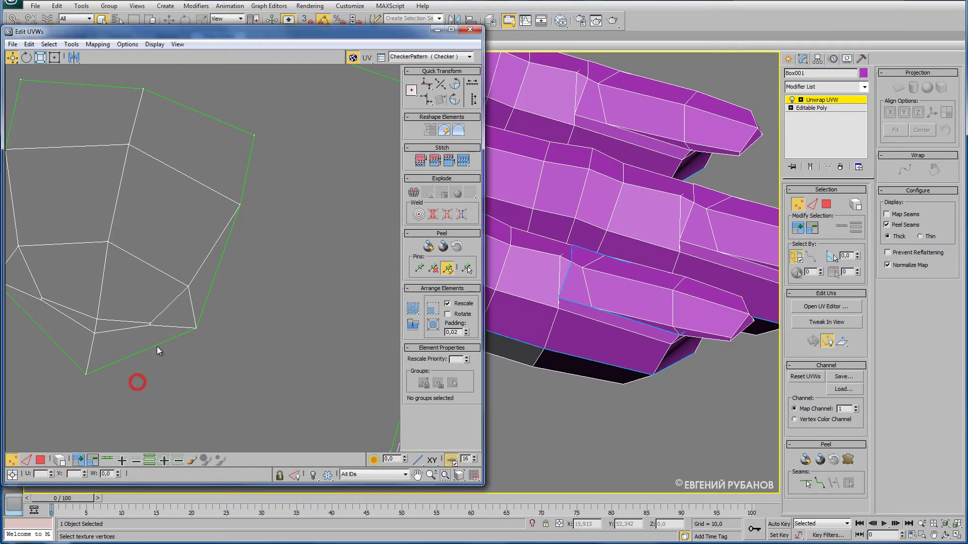
left_click(150, 317)
left_click(41, 301)
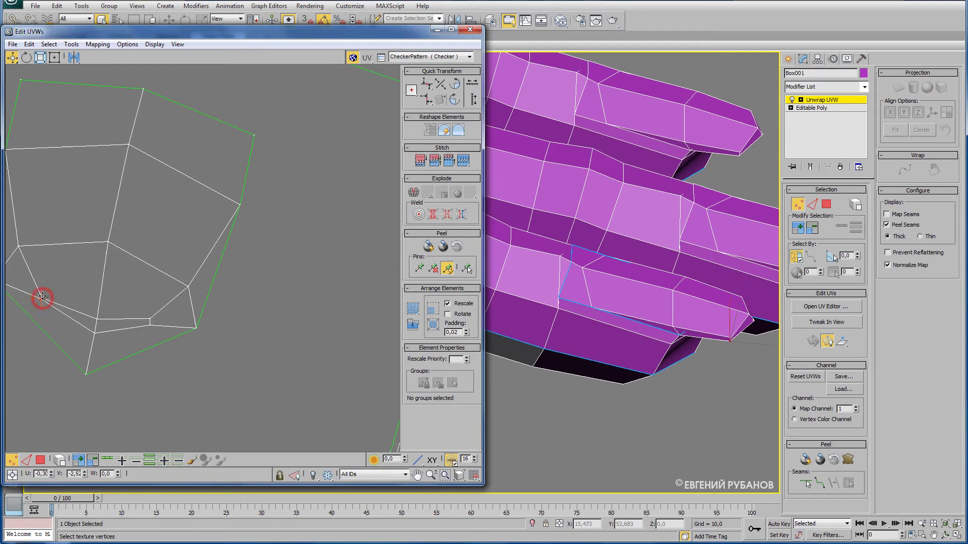
left_click_drag(41, 302, 44, 295)
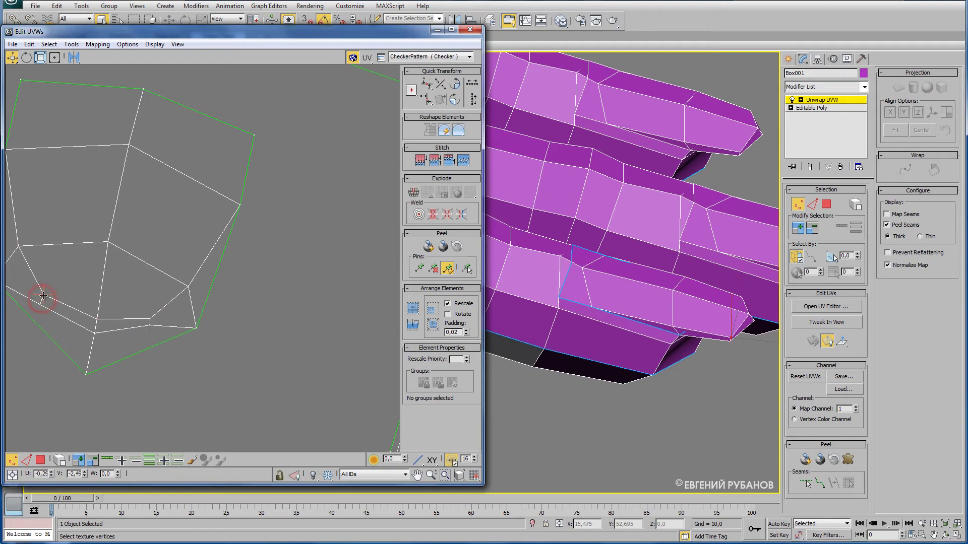
middle_click_drag(122, 331, 228, 318)
left_click_drag(146, 292, 146, 288)
scroll(250, 310, "down", 1)
scroll(250, 310, "down", 3)
- Draw a point-to-point seam from a fingertip vertex along the side of the next finger
scroll(270, 327, "up", 1)
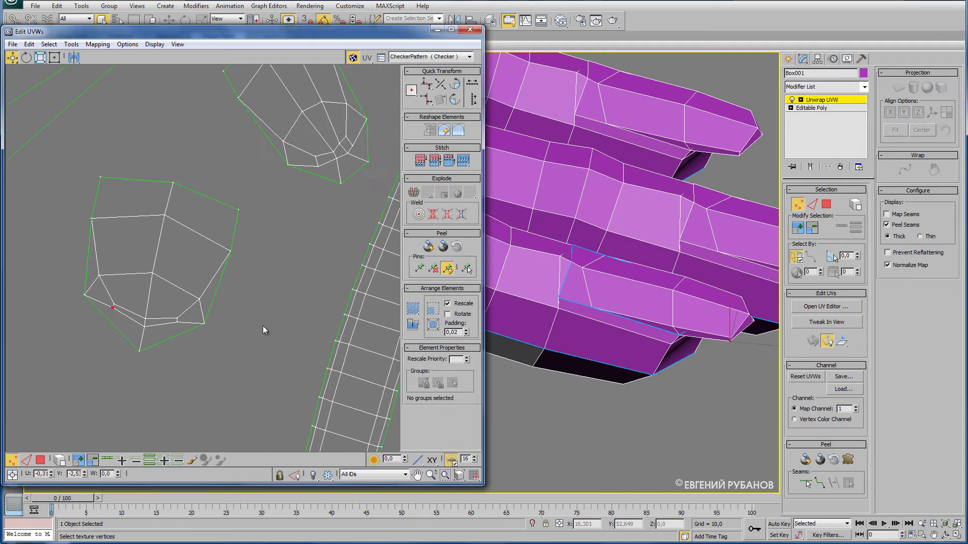
middle_click_drag(691, 244, 616, 272)
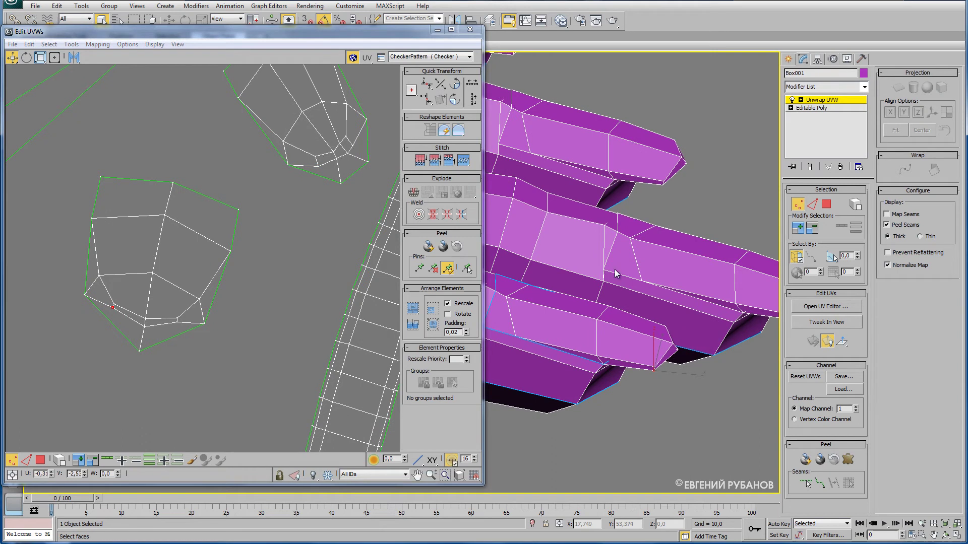
left_click(819, 483)
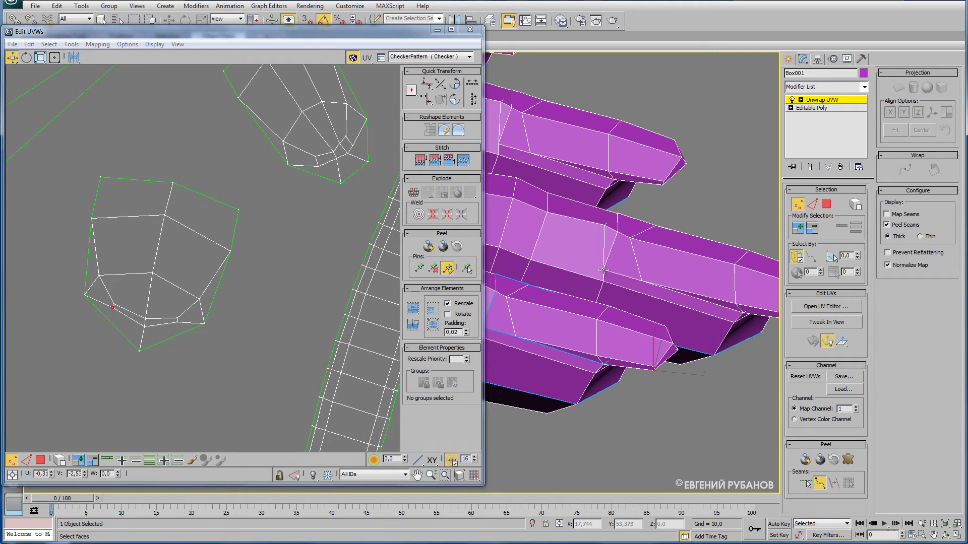
left_click(617, 212)
mouse_move(710, 285)
middle_mouse_down("alt")
mouse_move(715, 301)
mouse_move(620, 302)
mouse_move(598, 289)
mouse_move(600, 390)
middle_mouse_up("alt")
left_click(597, 394)
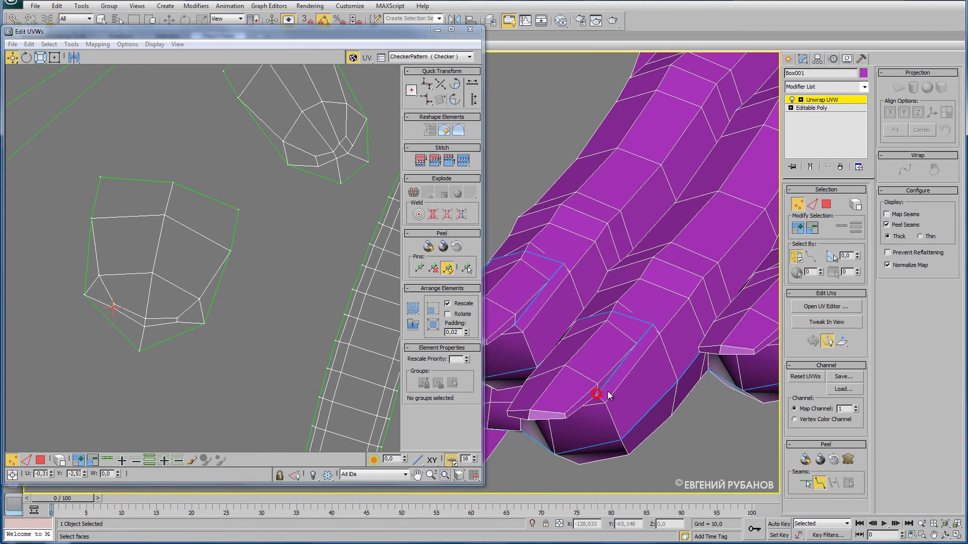
middle_click_drag(619, 352, 650, 354, "alt")
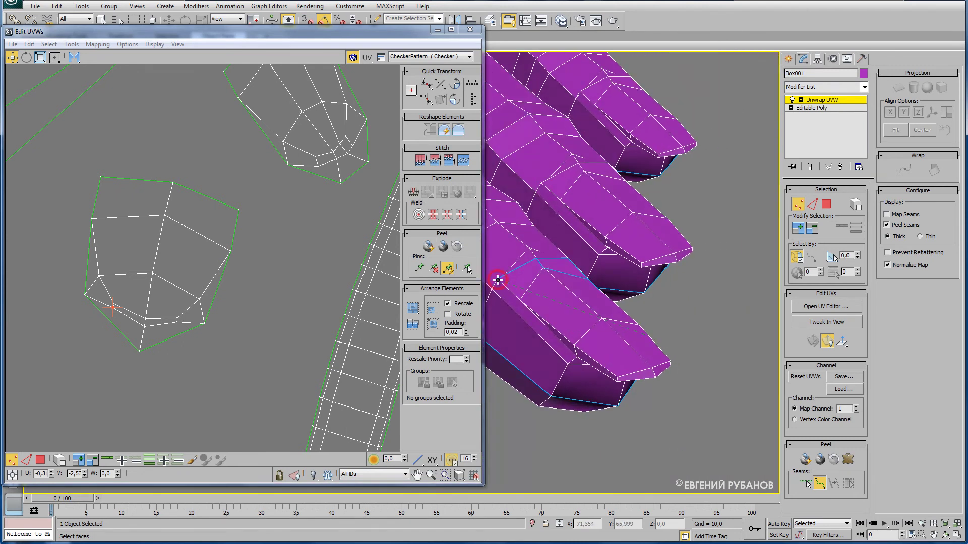
middle_click_drag(626, 334, 637, 265, "alt")
scroll(585, 331, "up", 5)
middle_click_drag(586, 331, 582, 332, "alt")
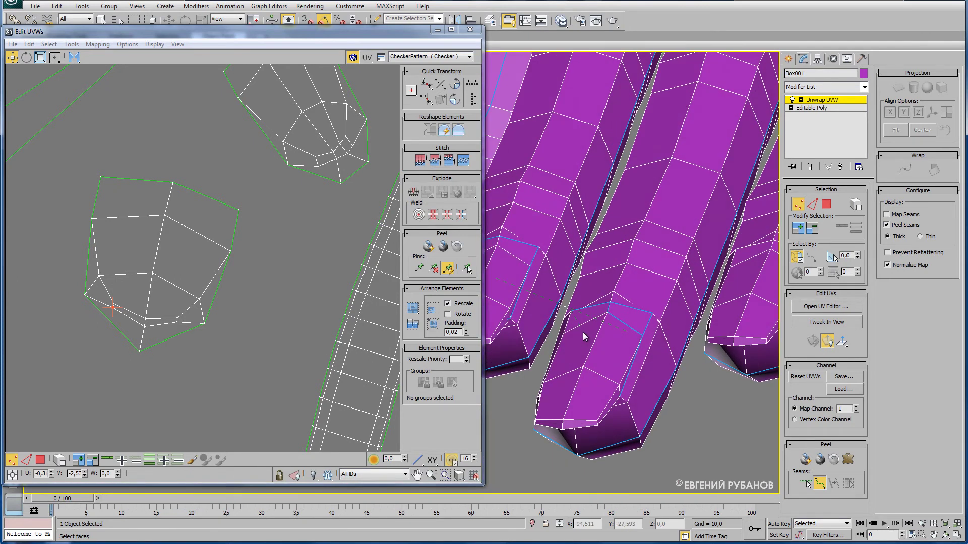
mouse_move(644, 367)
middle_mouse_down("alt")
mouse_move(607, 364)
mouse_move(631, 334)
middle_mouse_up("alt")
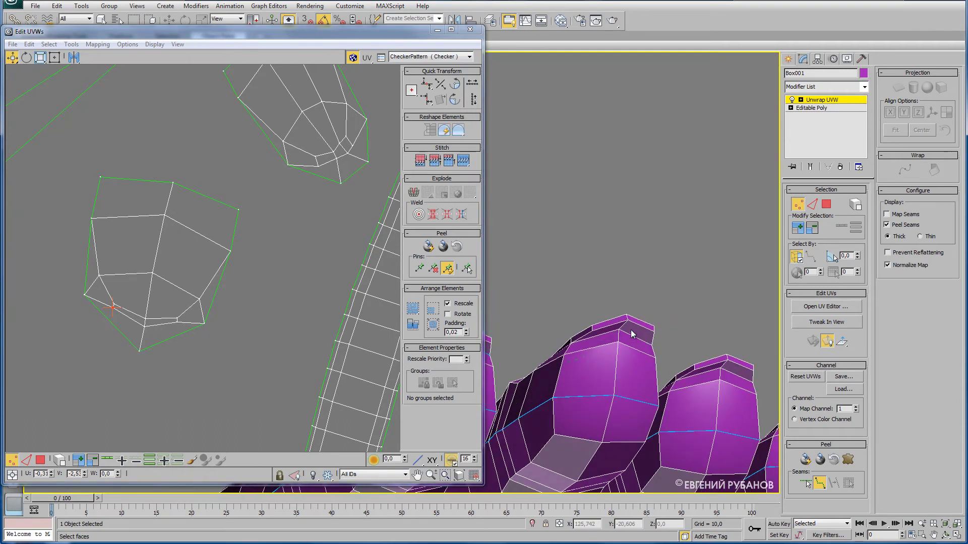
mouse_move(627, 372)
middle_mouse_down("alt")
mouse_move(649, 396)
mouse_move(574, 367)
mouse_move(623, 401)
middle_mouse_up("alt")
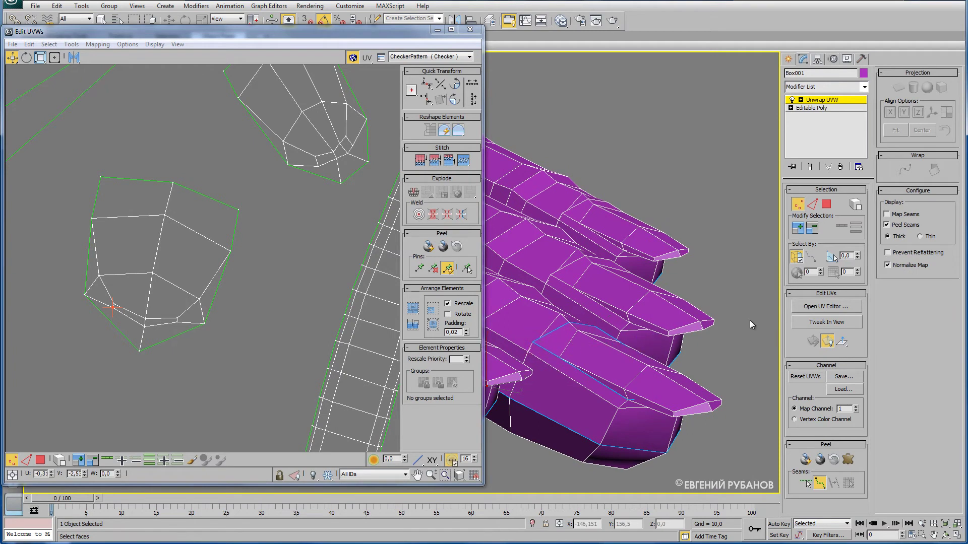
- Pelt-map the third fingertip with an enlarged stretcher, run the pelt and commit it
left_click(827, 204)
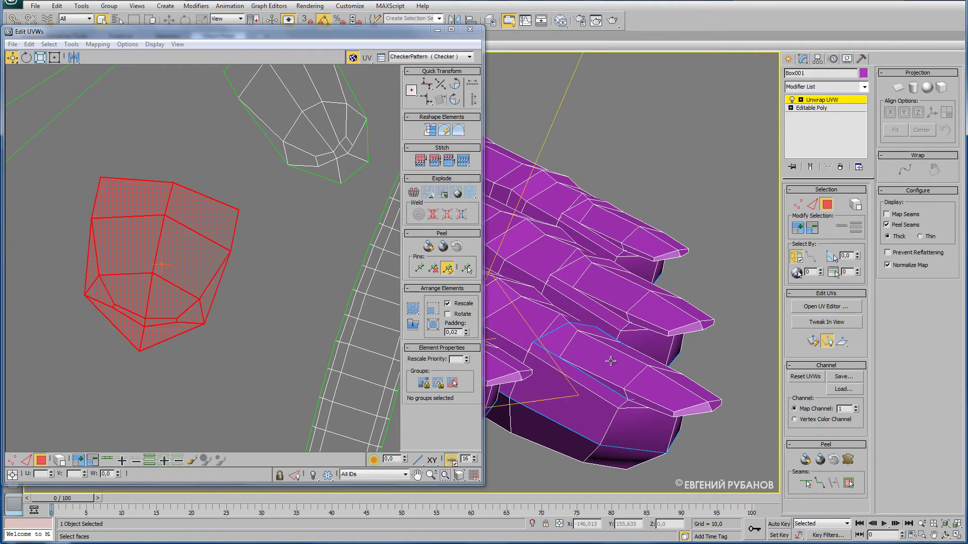
left_click(848, 459)
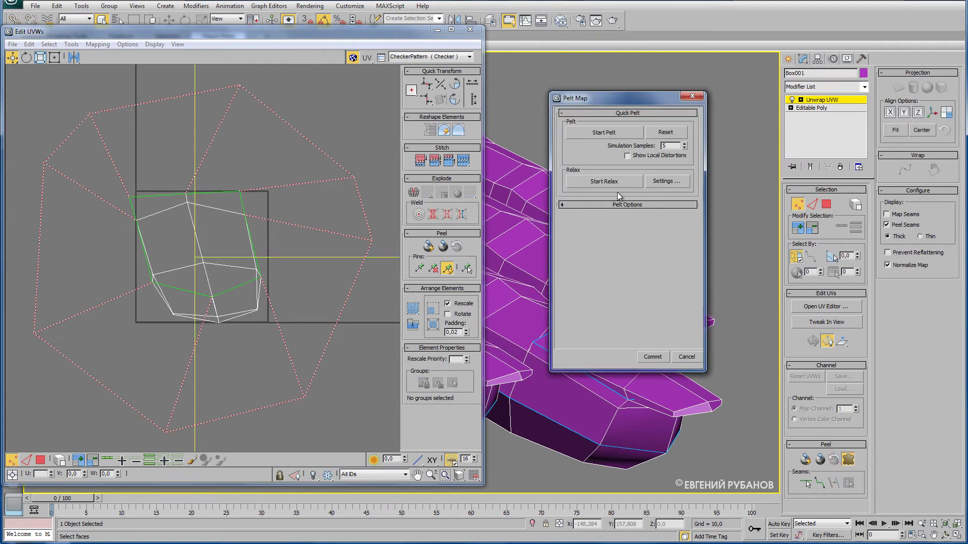
left_click(609, 203)
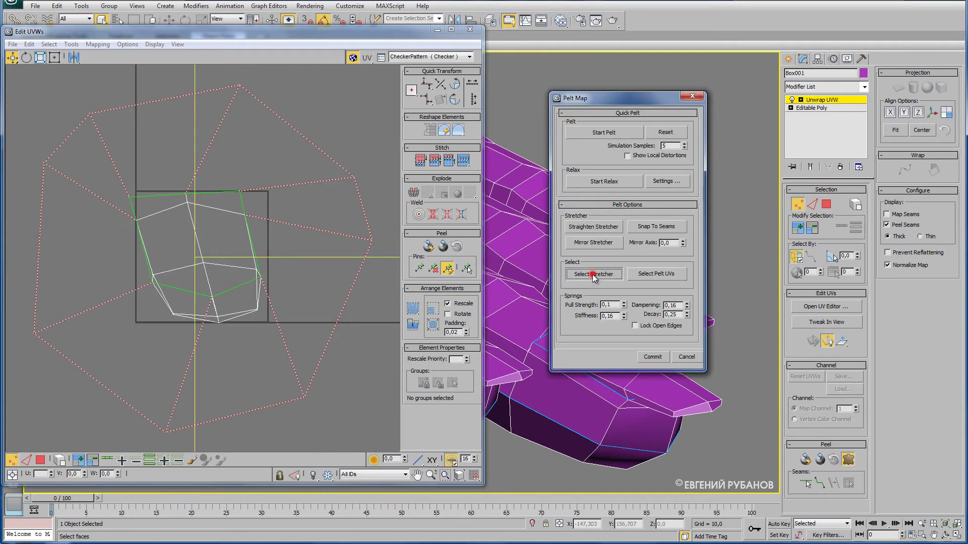
left_click(591, 274)
left_click(40, 57)
left_click_drag(353, 177, 359, 144)
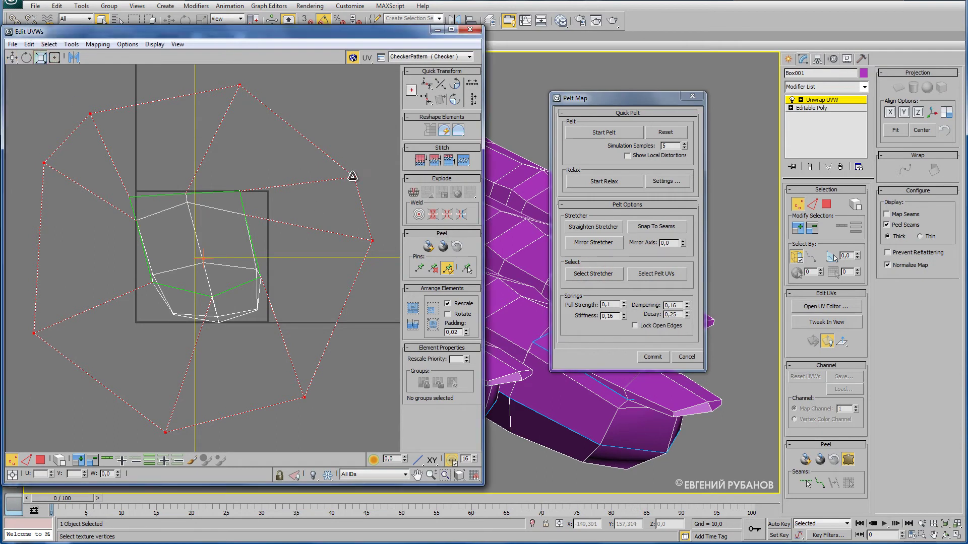
left_click(593, 132)
left_click(653, 357)
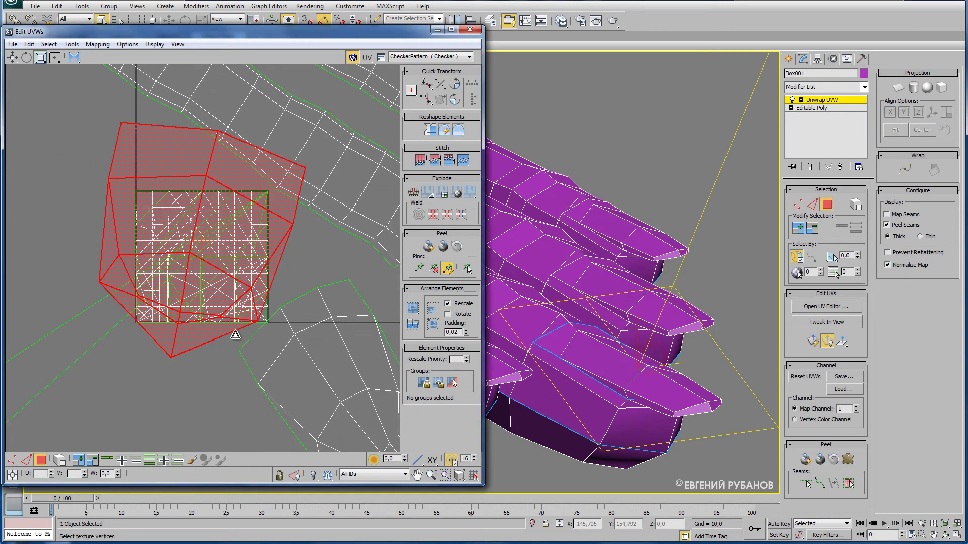
- Move the red fingertip island down-left, clear of the other hand shells
middle_click_drag(286, 283, 180, 212)
right_click(179, 212)
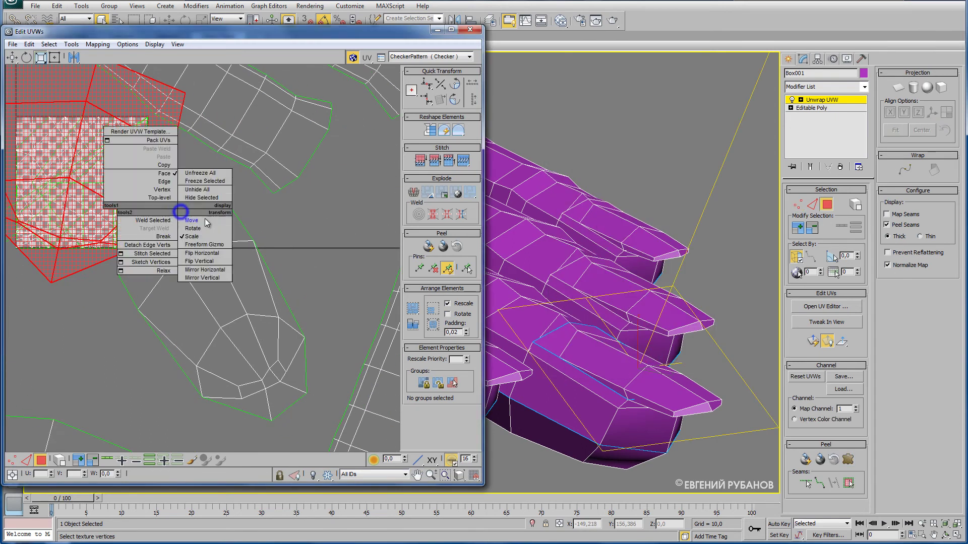
left_click(217, 223)
scroll(292, 285, "down", 3)
middle_click_drag(199, 142, 230, 166)
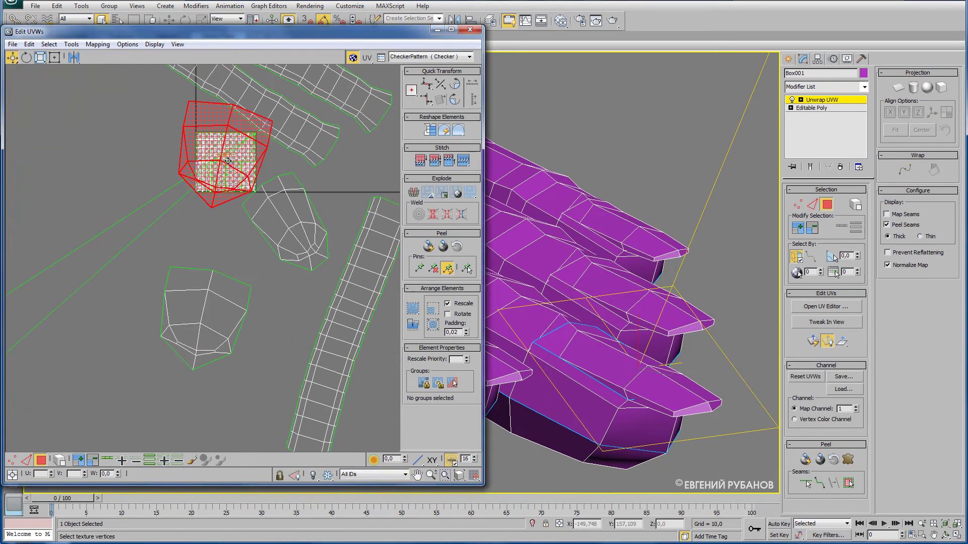
mouse_move(228, 181)
left_mouse_down()
mouse_move(222, 353)
mouse_move(102, 374)
left_mouse_up()
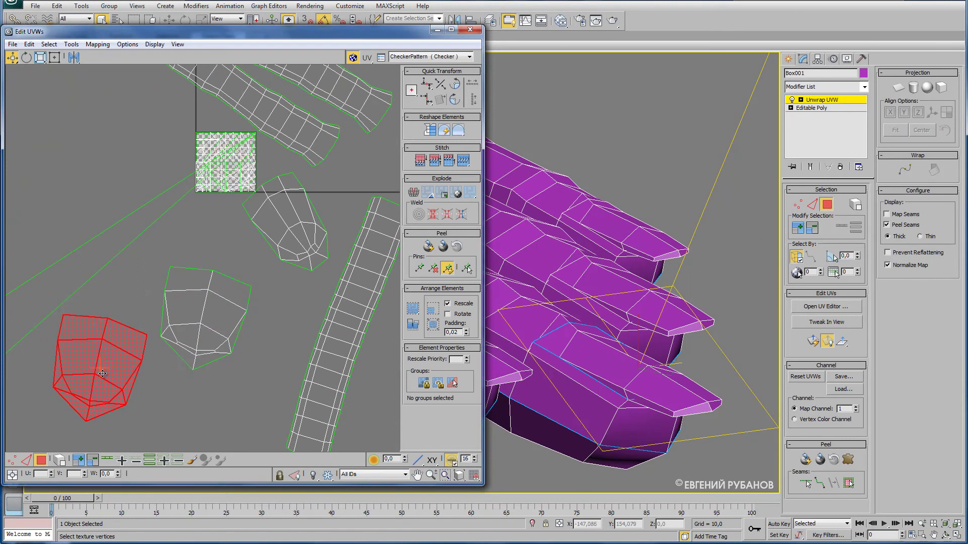
middle_click_drag(109, 393, 240, 347)
scroll(240, 347, "up", 3)
scroll(273, 305, "up", 3)
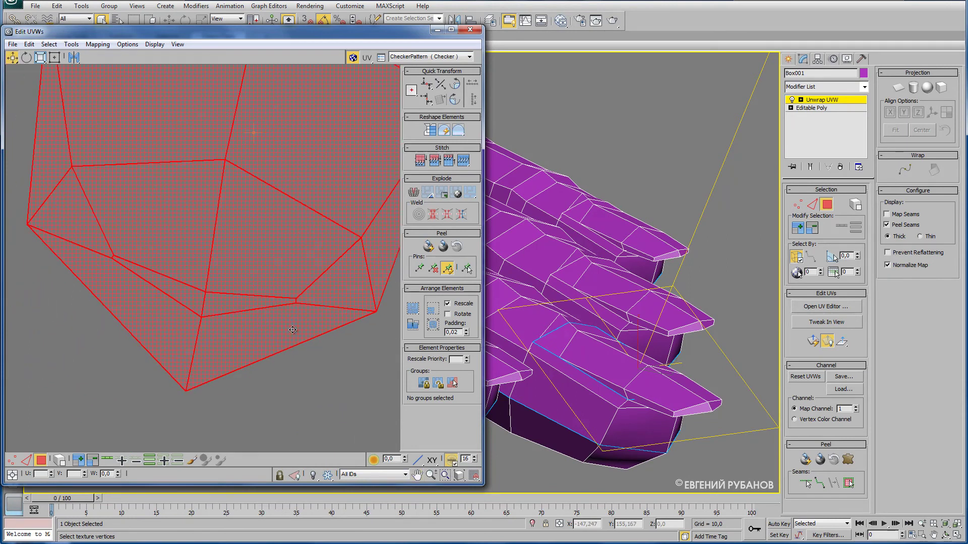
scroll(272, 305, "down", 3)
scroll(240, 310, "down", 3)
middle_click_drag(240, 311, 207, 343)
right_click(208, 338)
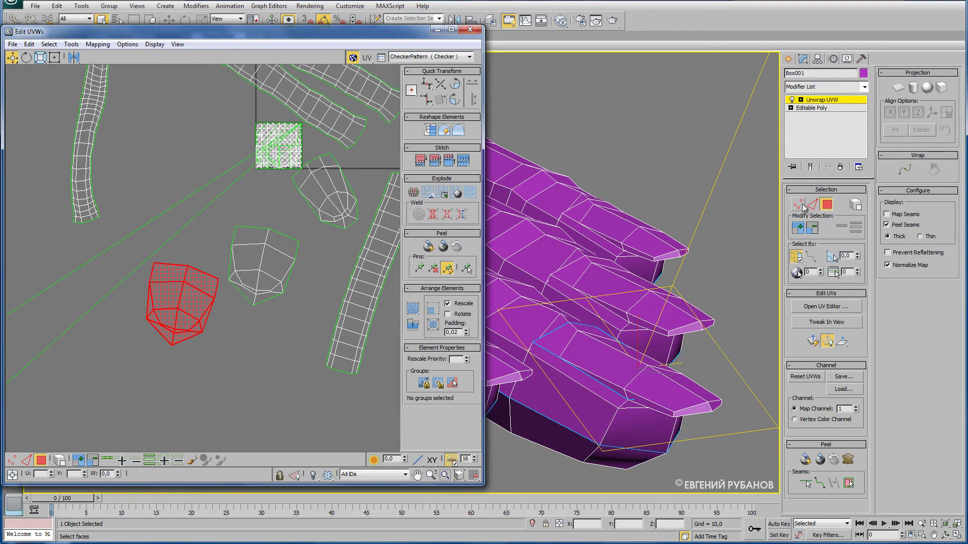
- Place point-to-point seam points around the fourth fingertip
left_click(820, 484)
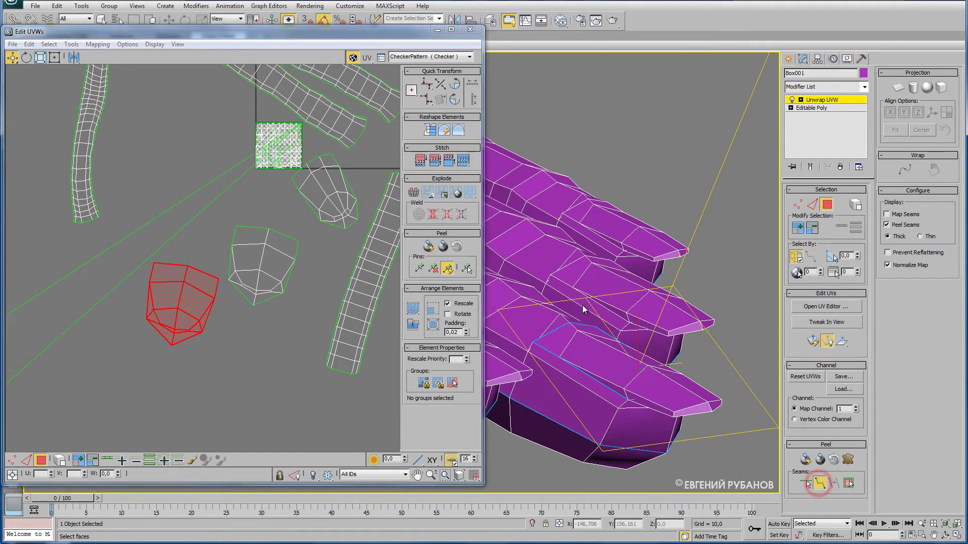
left_click(551, 276)
left_click(611, 260)
mouse_move(669, 298)
middle_mouse_down("alt")
mouse_move(626, 309)
mouse_move(578, 296)
middle_mouse_up("alt")
scroll(578, 296, "up", 3)
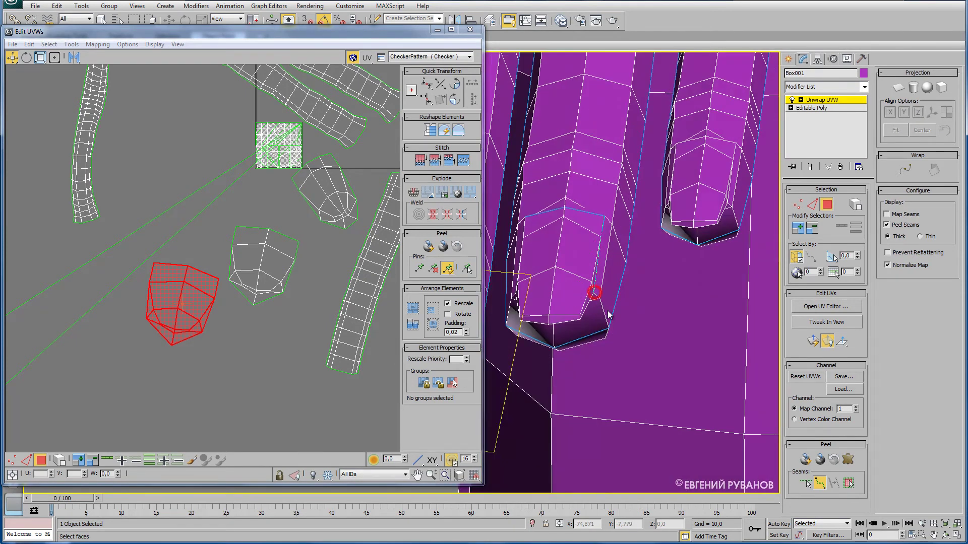
scroll(602, 305, "down", 3)
mouse_move(602, 305)
middle_mouse_down("alt")
mouse_move(635, 266)
mouse_move(605, 313)
mouse_move(677, 301)
mouse_move(645, 329)
mouse_move(667, 340)
middle_mouse_up("alt")
left_click(633, 176)
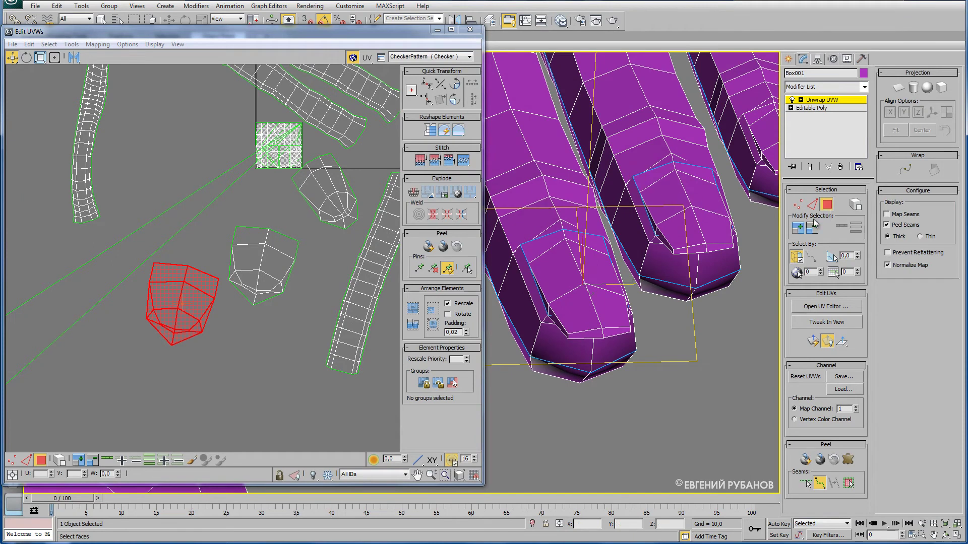
- Select the fingertip cap faces and pelt-map them with a scaled-out stretcher, then commit
left_click(827, 206)
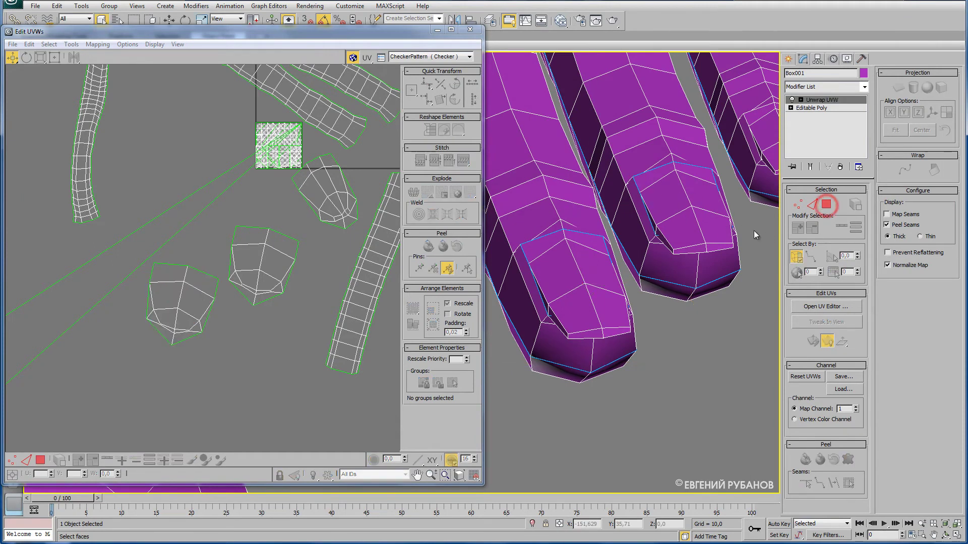
left_click(826, 204)
left_click(708, 201)
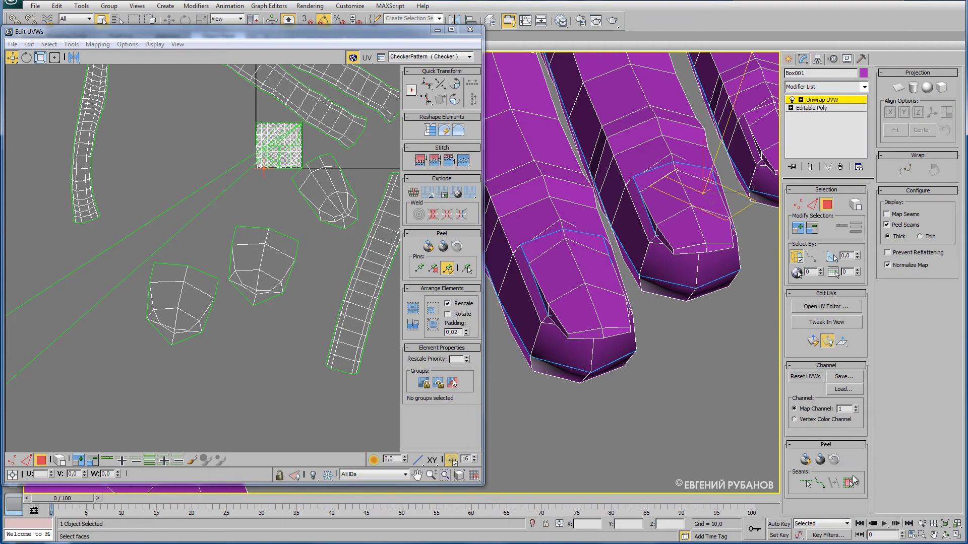
left_click(848, 459)
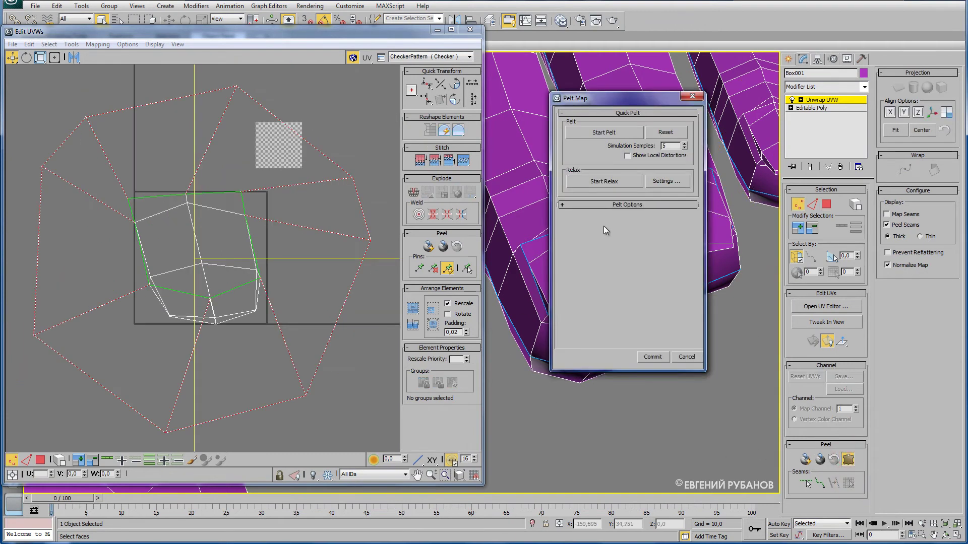
left_click(636, 204)
left_click(595, 273)
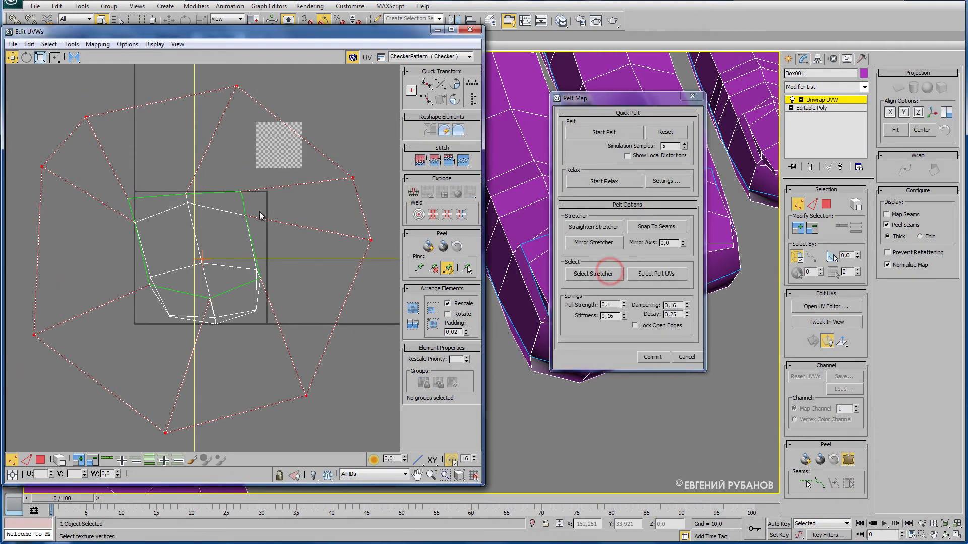
middle_click_drag(356, 194, 328, 212)
scroll(306, 213, "down", 2)
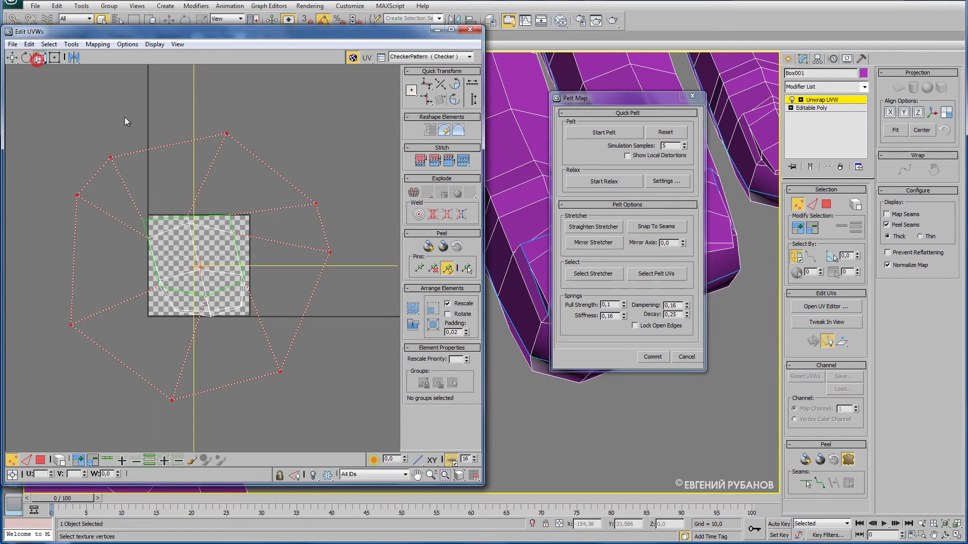
left_click_drag(318, 209, 336, 132)
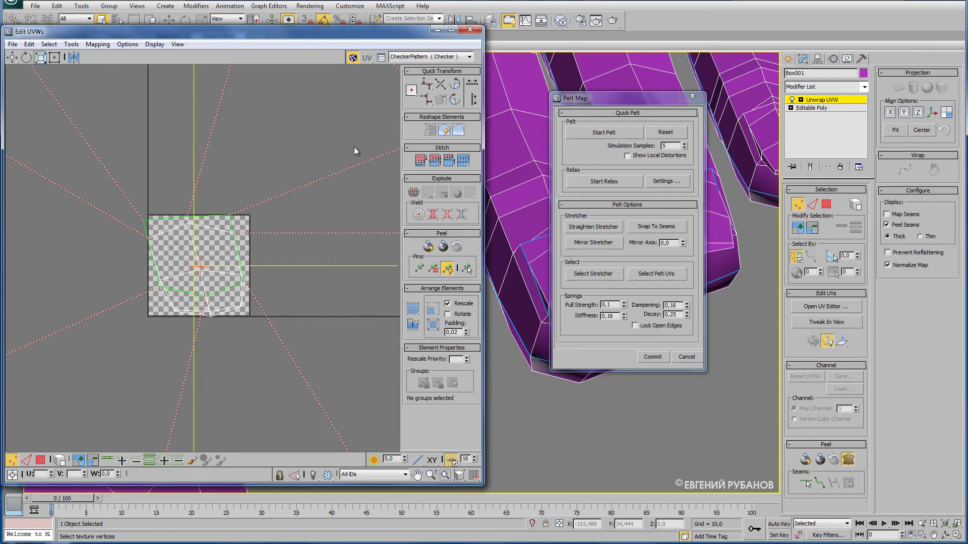
left_click(584, 134)
left_click(654, 356)
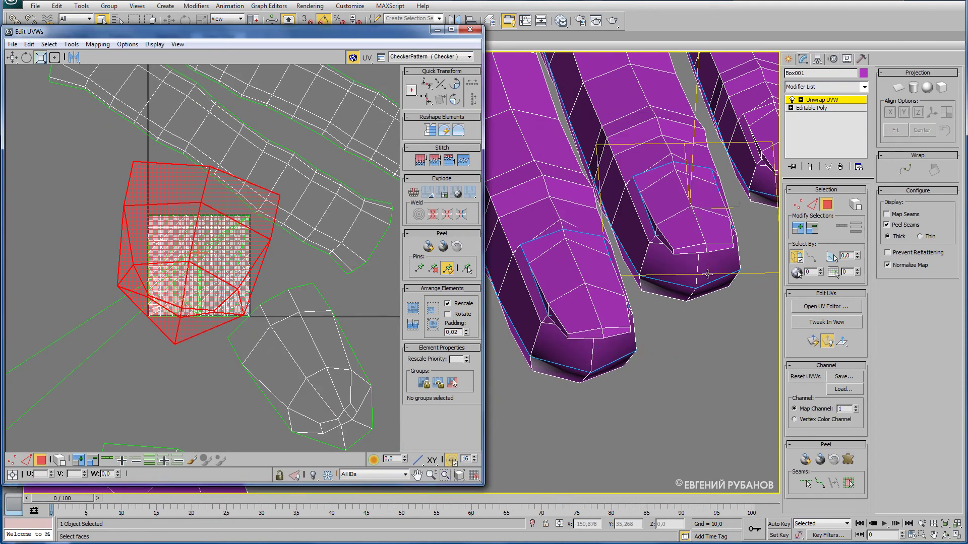
- Add a point-to-point seam point along the next finger
middle_click_drag(583, 395, 635, 383, "alt")
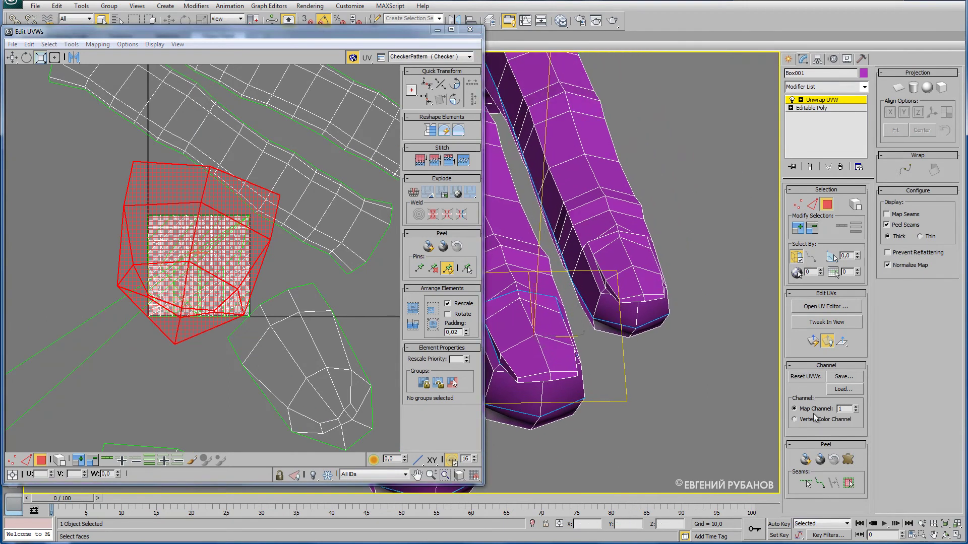
left_click(820, 482)
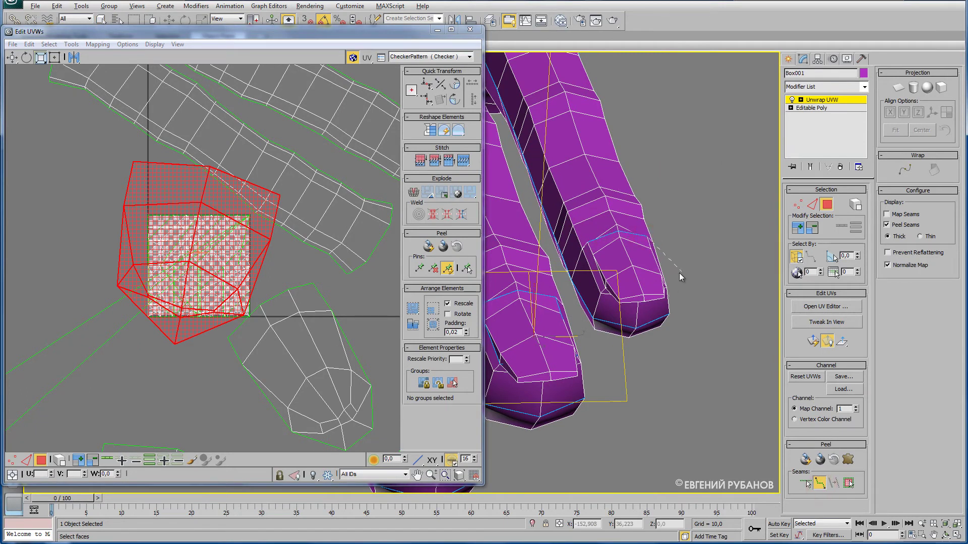
middle_click_drag(682, 273, 617, 264, "alt")
scroll(582, 336, "up", 3)
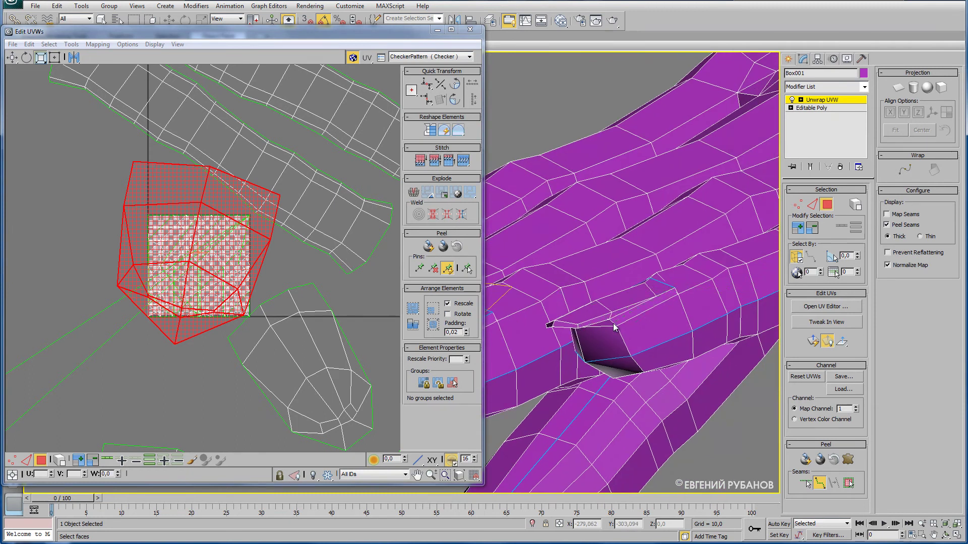
middle_click_drag(644, 307, 655, 286, "alt")
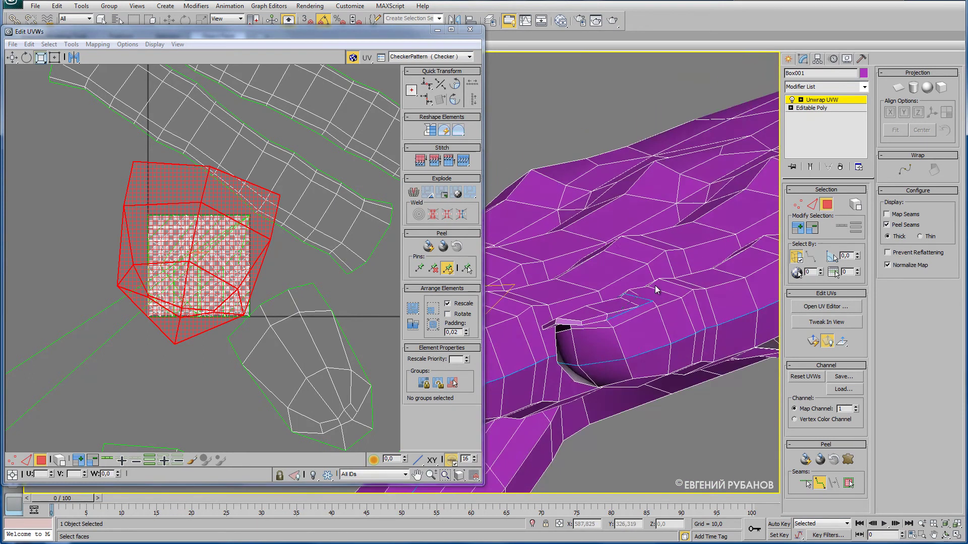
scroll(680, 265, "up", 5)
scroll(531, 377, "up", 2)
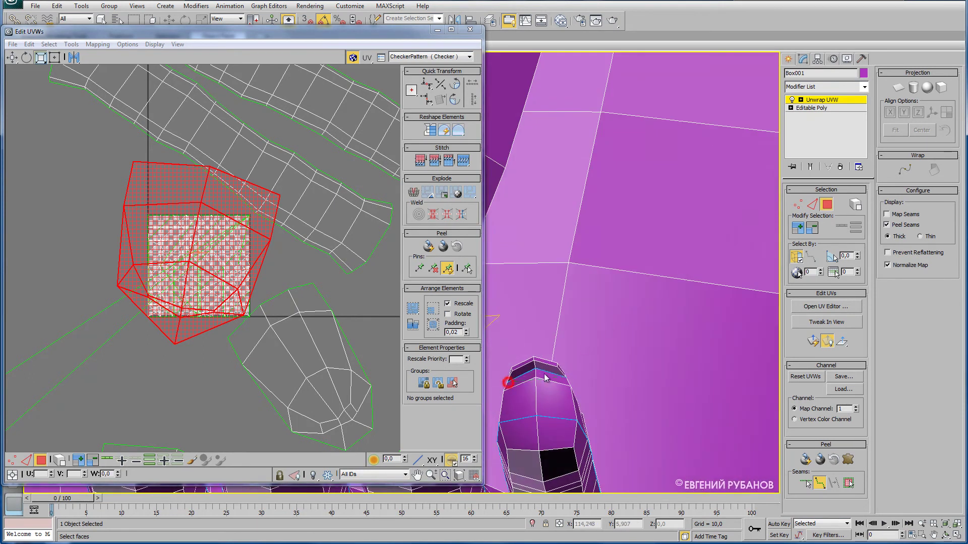
scroll(573, 359, "down", 5)
scroll(702, 358, "up", 2)
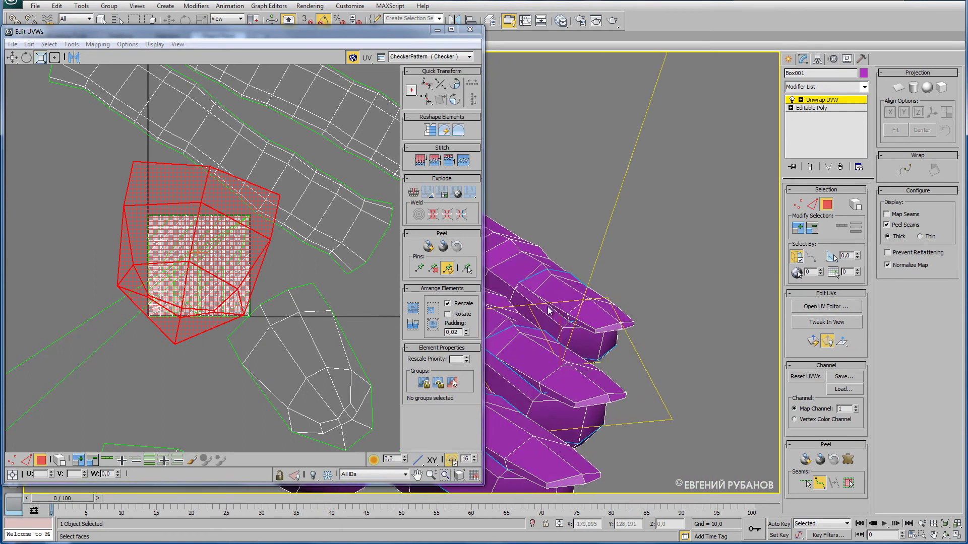
left_click(572, 278)
- Pelt-map the fingertip face, scaling the stretcher outward in Freeform mode, then commit
left_click(592, 321)
left_click(849, 458)
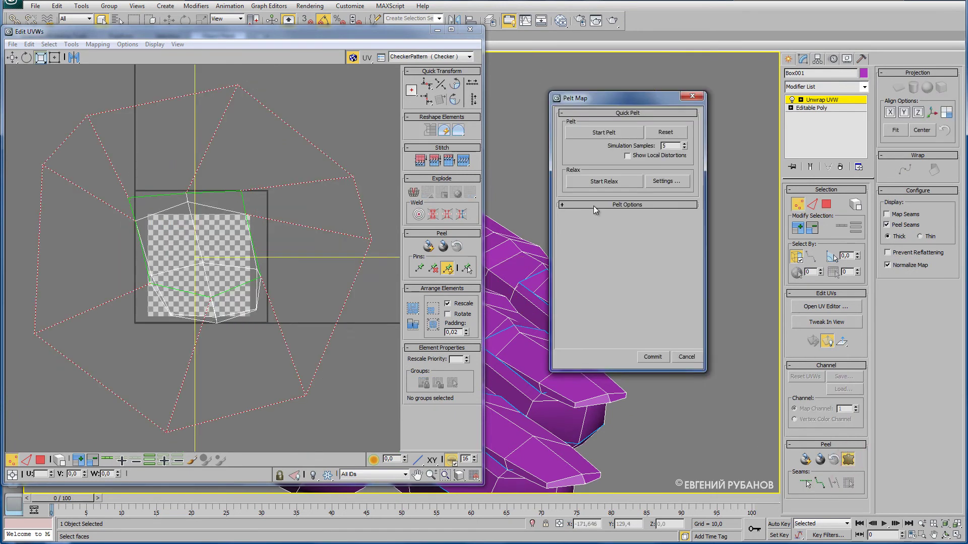
left_click(593, 205)
left_click(607, 275)
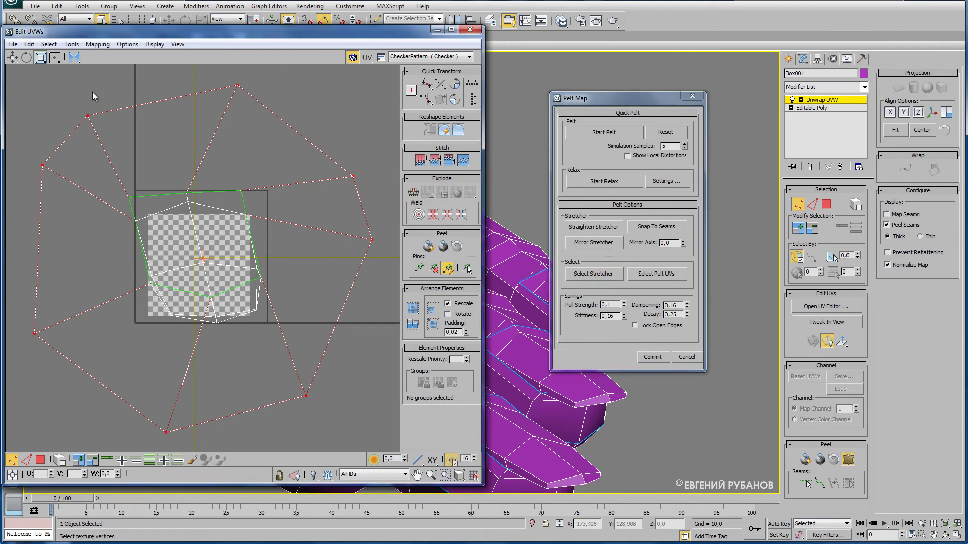
left_click(41, 57)
left_click_drag(354, 176, 363, 125)
left_click(596, 134)
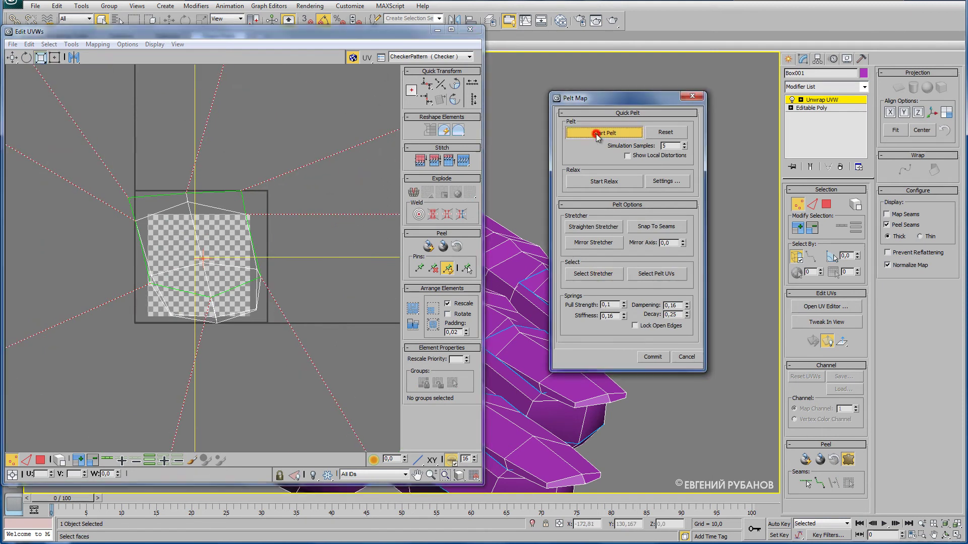
left_click(653, 357)
scroll(230, 210, "down", 2)
scroll(221, 205, "down", 3)
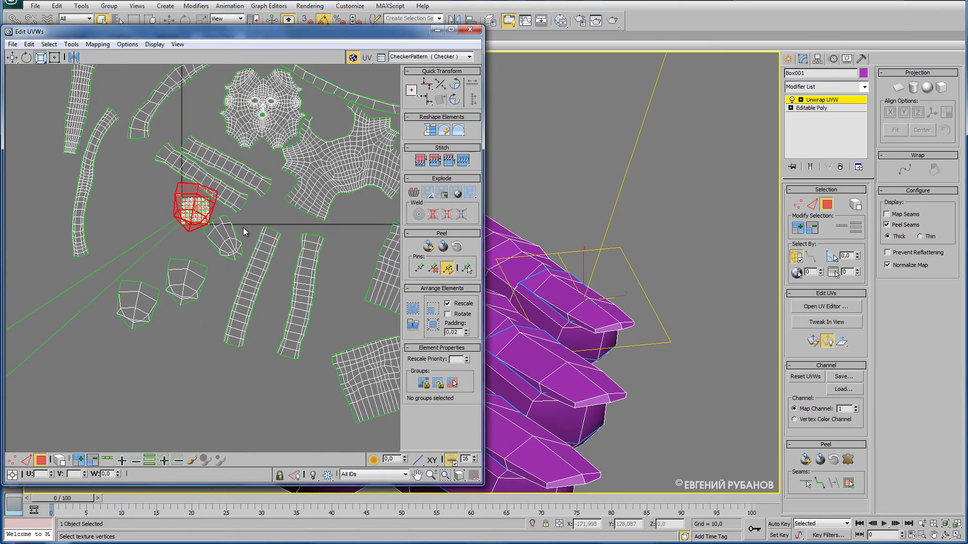
right_click(243, 228)
- Move the new fingertip island and other small cap shells down, away from the others
left_click(249, 235)
left_click_drag(193, 199, 180, 334)
left_click(223, 240)
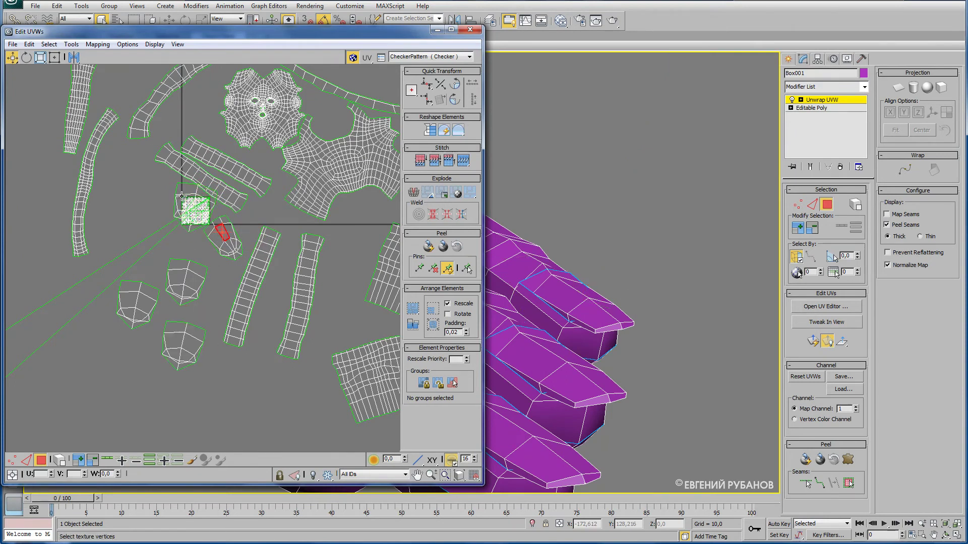
left_click(58, 460)
left_click_drag(180, 193, 115, 381)
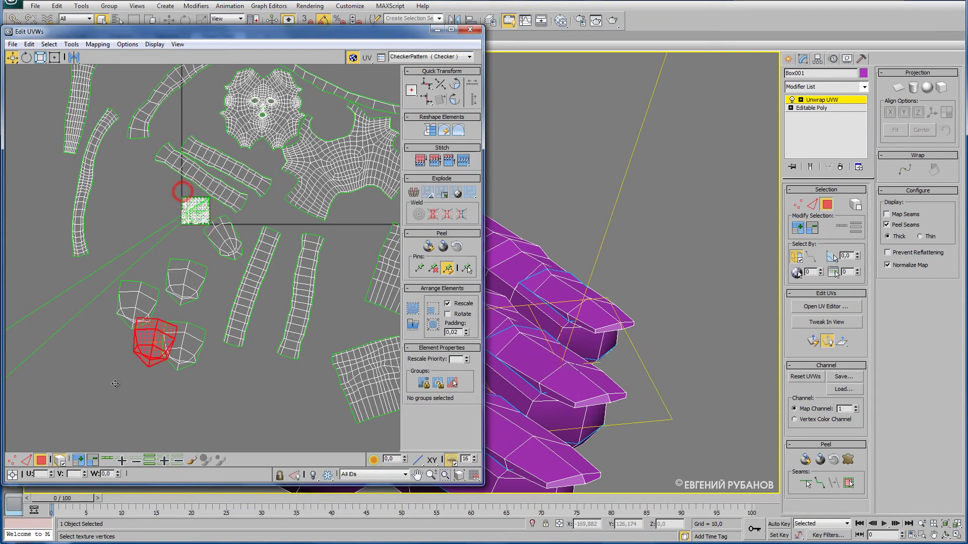
left_click(228, 237)
left_click_drag(225, 237, 204, 405)
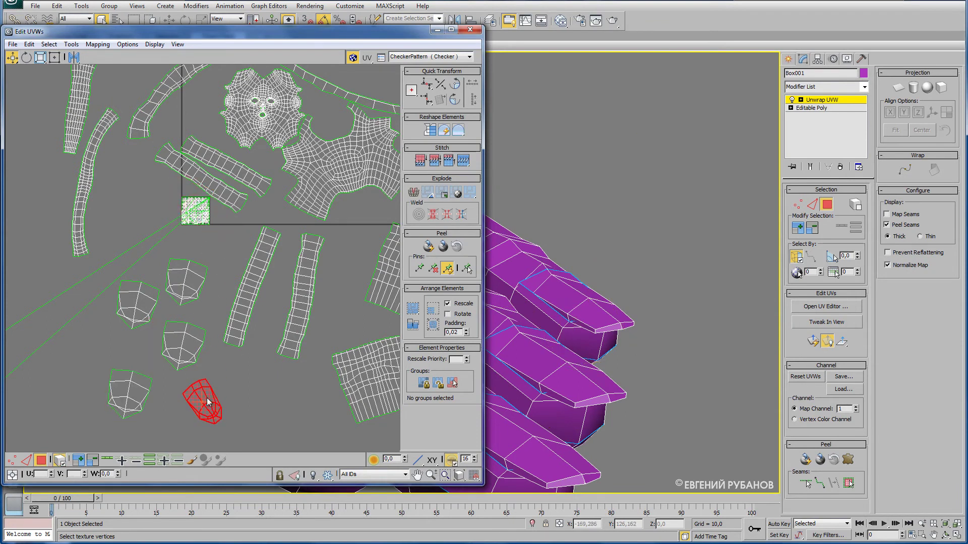
- Select the five small cap shells, excluding the fan shell, and move them up-right together
scroll(271, 267, "down", 3)
mouse_move(147, 325)
left_mouse_down()
mouse_move(212, 236)
mouse_move(356, 121)
left_mouse_up()
left_click(63, 259, "alt")
middle_click_drag(361, 105, 250, 180)
left_click_drag(250, 180, 268, 147)
middle_click_drag(544, 275, 661, 199)
- Select a hand face and expand the selection to the whole hand within its seams
scroll(677, 218, "down", 2)
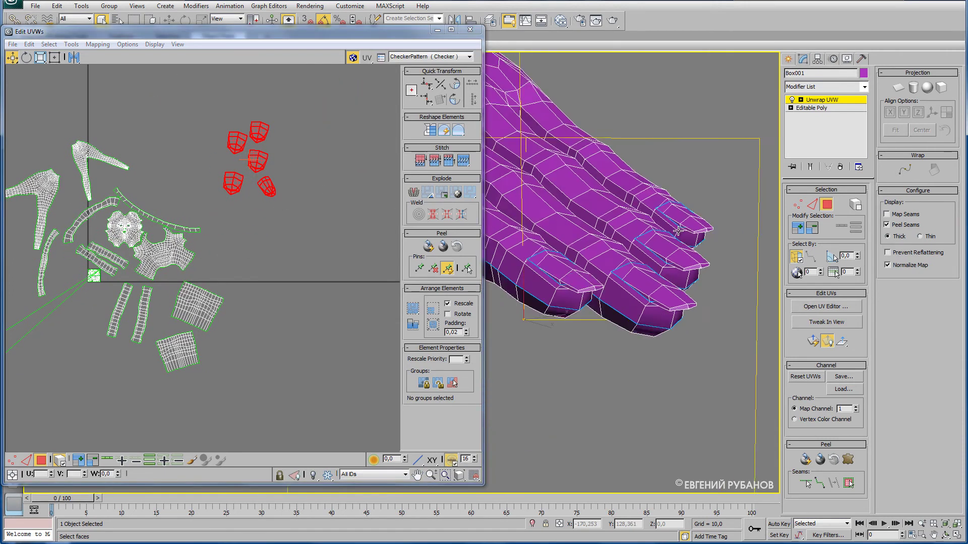
scroll(677, 252, "down", 2)
scroll(679, 293, "down", 1)
right_click(684, 347)
left_click(689, 311)
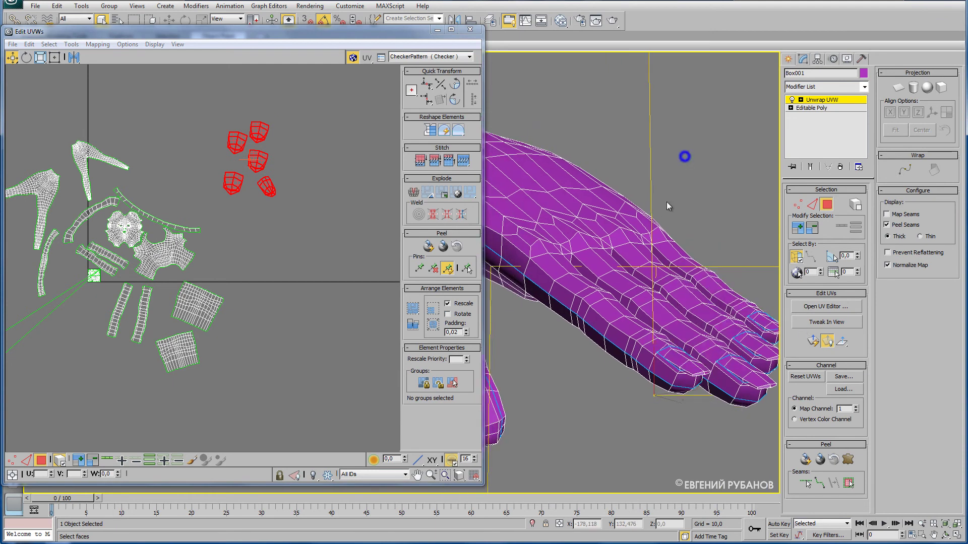
left_click(567, 201)
scroll(610, 242, "down", 2)
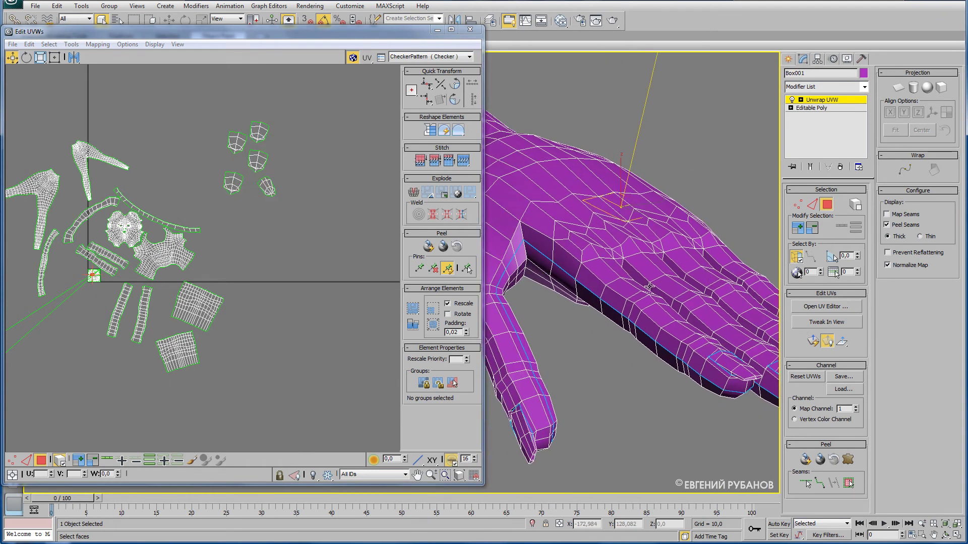
scroll(652, 288, "down", 1)
middle_click_drag(667, 300, 681, 351, "alt")
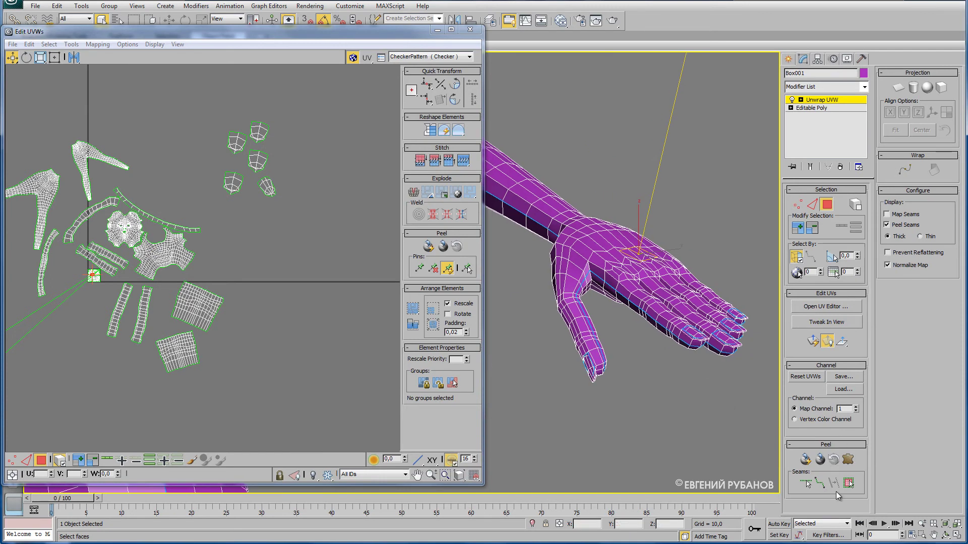
left_click(849, 483)
- Pelt-map the hand with a widely enlarged stretcher, run the pelt and commit
left_click(848, 459)
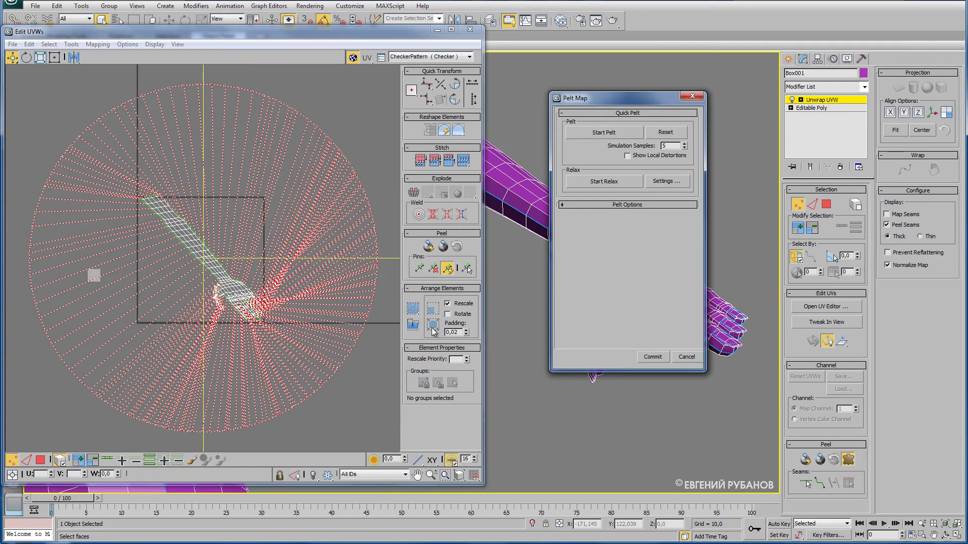
left_click(609, 205)
left_click(601, 274)
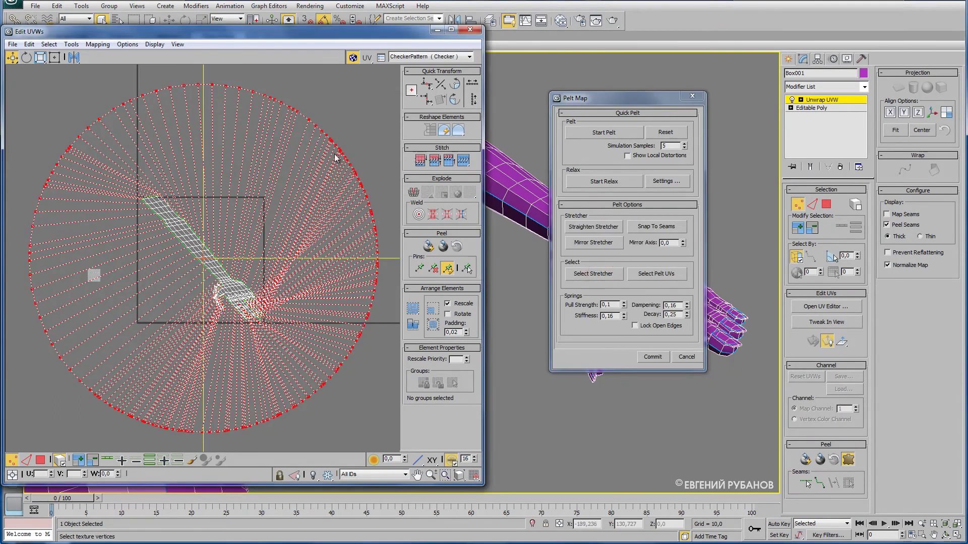
left_click(41, 57)
mouse_move(335, 148)
left_mouse_down()
mouse_move(337, 138)
mouse_move(555, 156)
left_mouse_up()
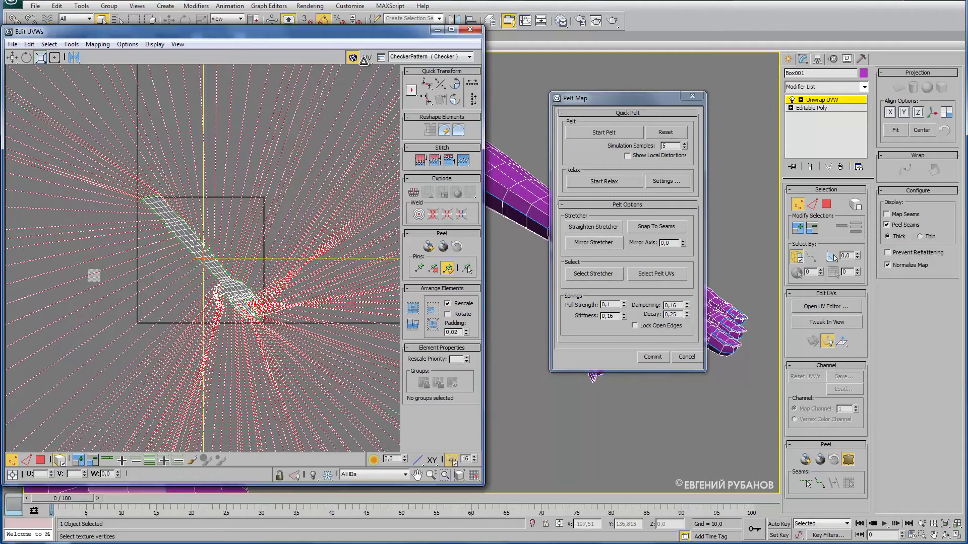
left_click(594, 133)
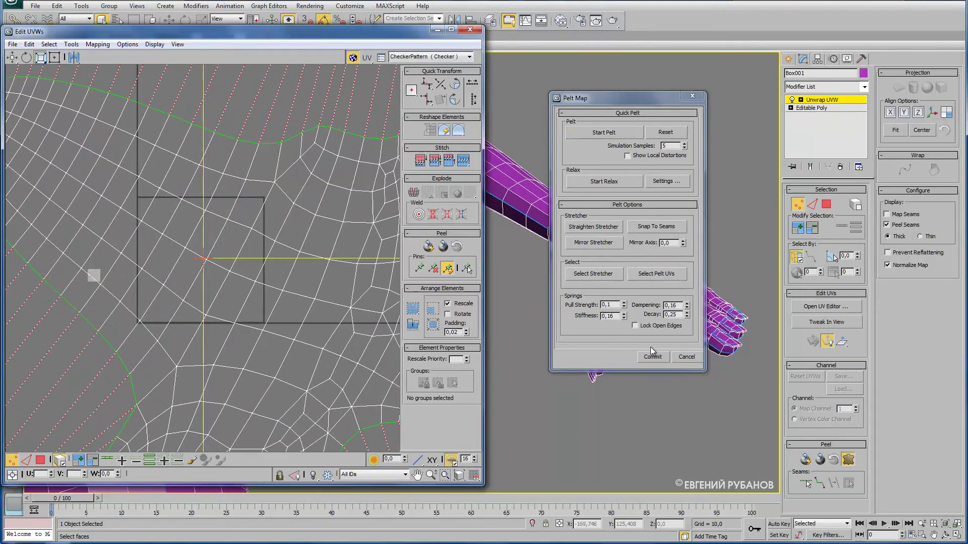
left_click(661, 362)
scroll(328, 222, "down", 3)
scroll(273, 228, "down", 2)
middle_click_drag(272, 229, 253, 254)
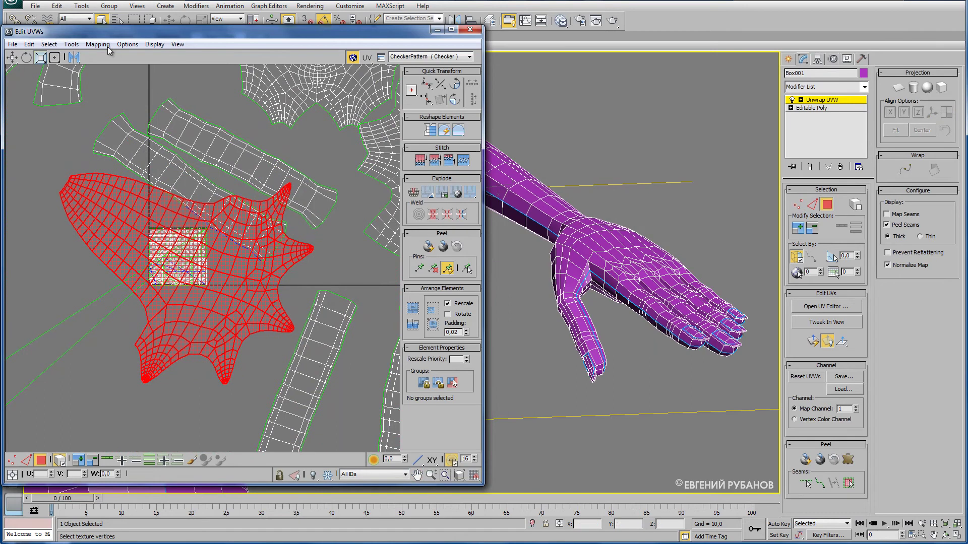
- Open the Relax tool and try a Relax By Face Angles pass on the hand island
left_click(72, 44)
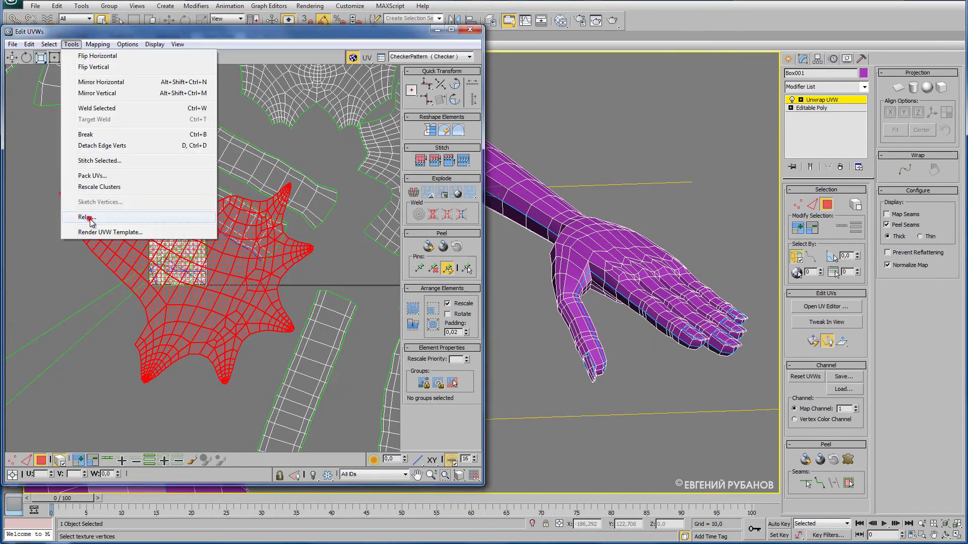
left_click(83, 218)
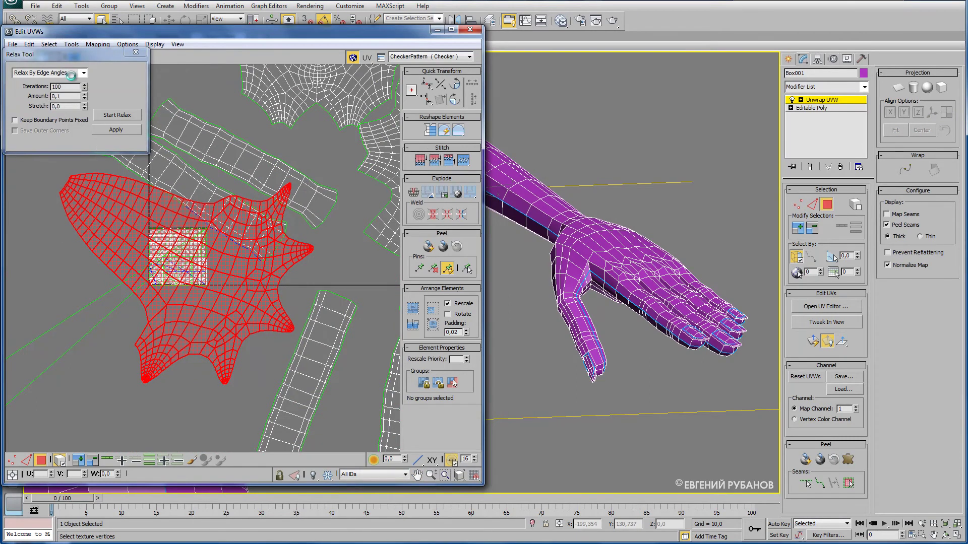
left_click(84, 73)
left_click(46, 80)
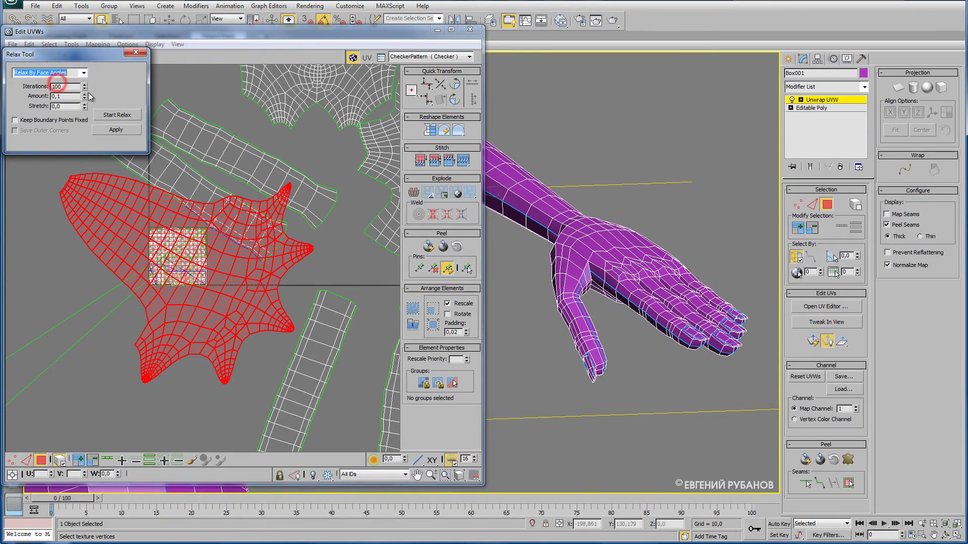
left_click(129, 115)
left_click(126, 115)
- Relax the hand island By Edge Angles until the fingers spread evenly, then enter Vertex mode
left_click(84, 74)
left_click(46, 80)
left_click(128, 116)
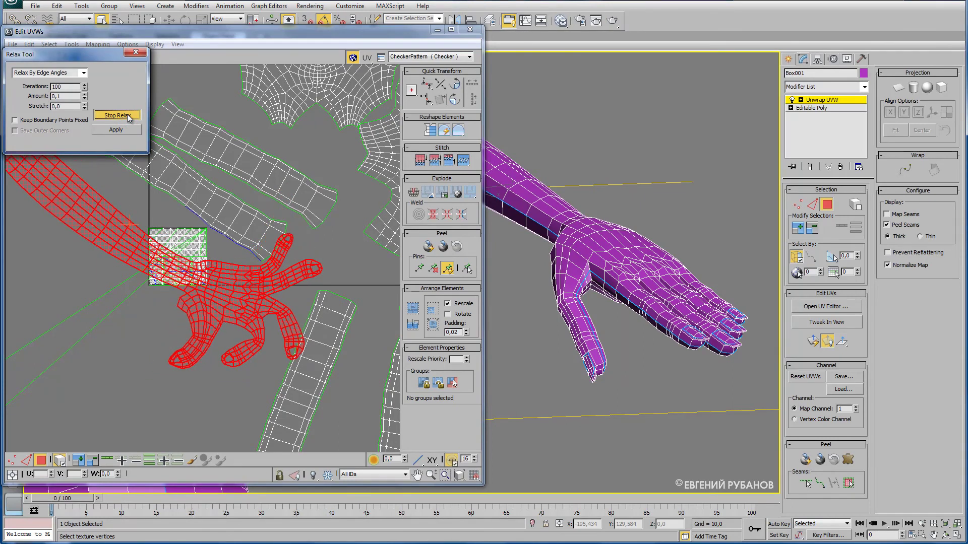
left_click(128, 116)
scroll(285, 343, "up", 2)
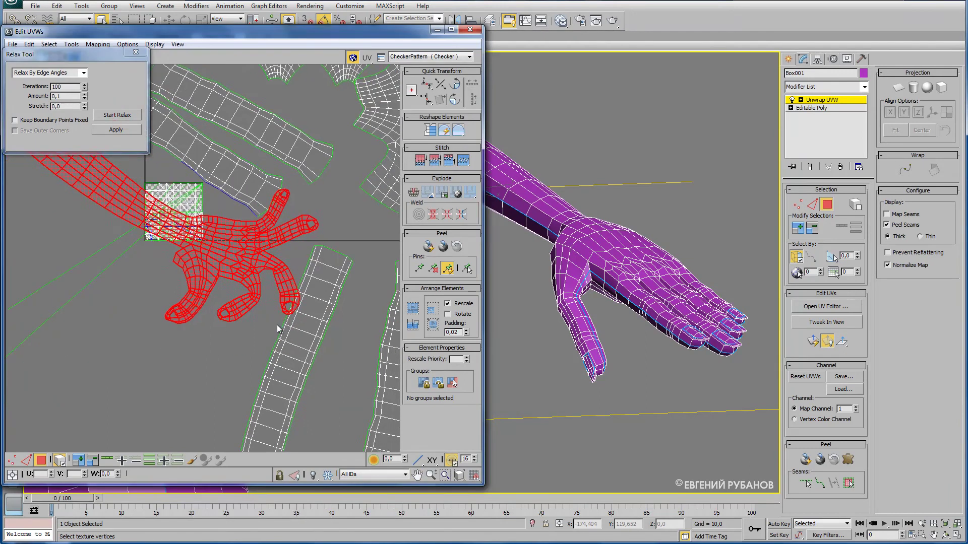
scroll(267, 329, "up", 2)
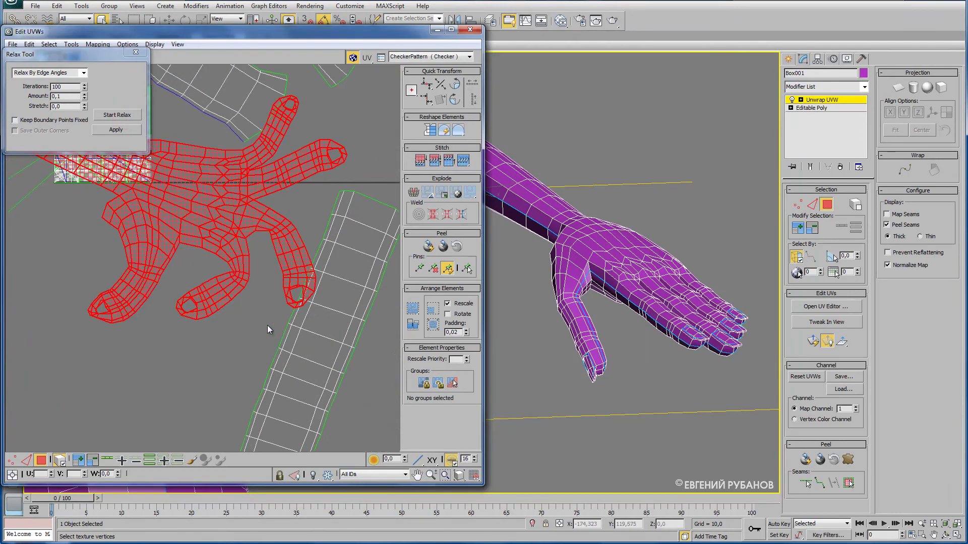
left_click(14, 460)
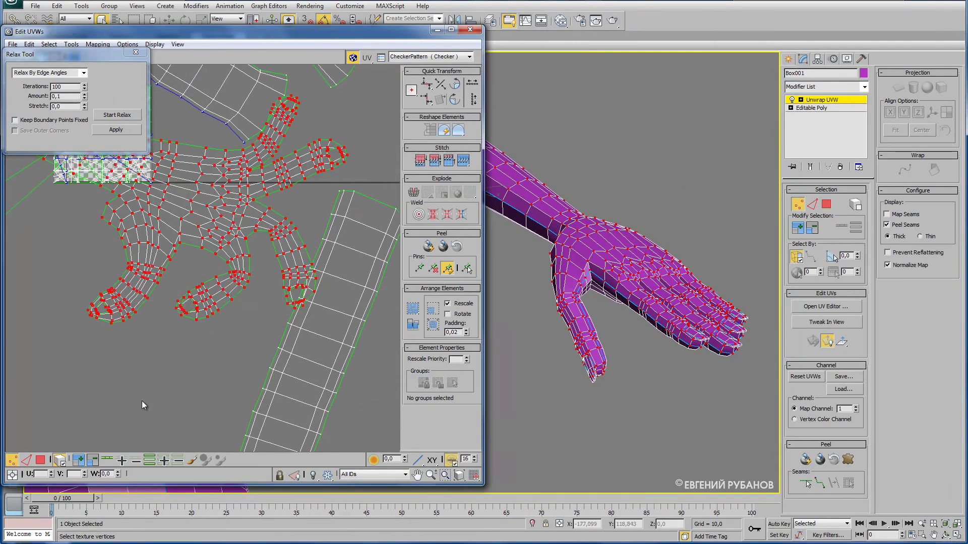
- With Select Element off, select one finger's vertices plus its tip and relax them By Face Angles
left_click(59, 461)
left_click(174, 279)
left_click_drag(195, 319, 246, 350)
left_click_drag(258, 266, 228, 283, "ctrl")
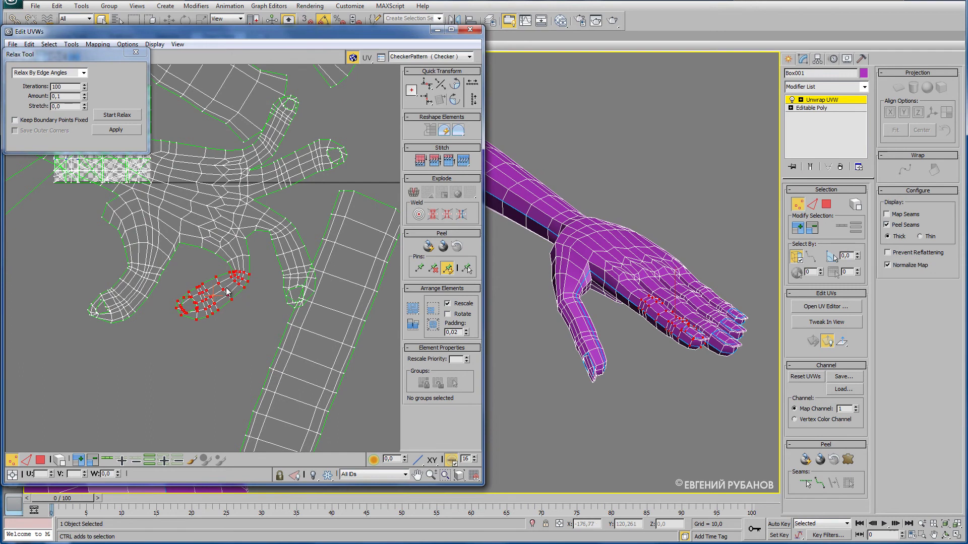
left_click(117, 115)
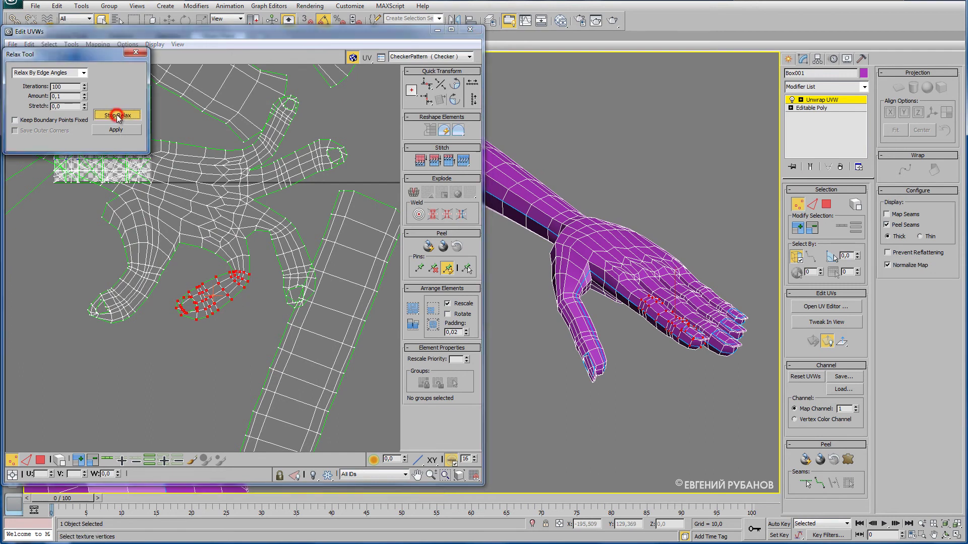
left_click(117, 115)
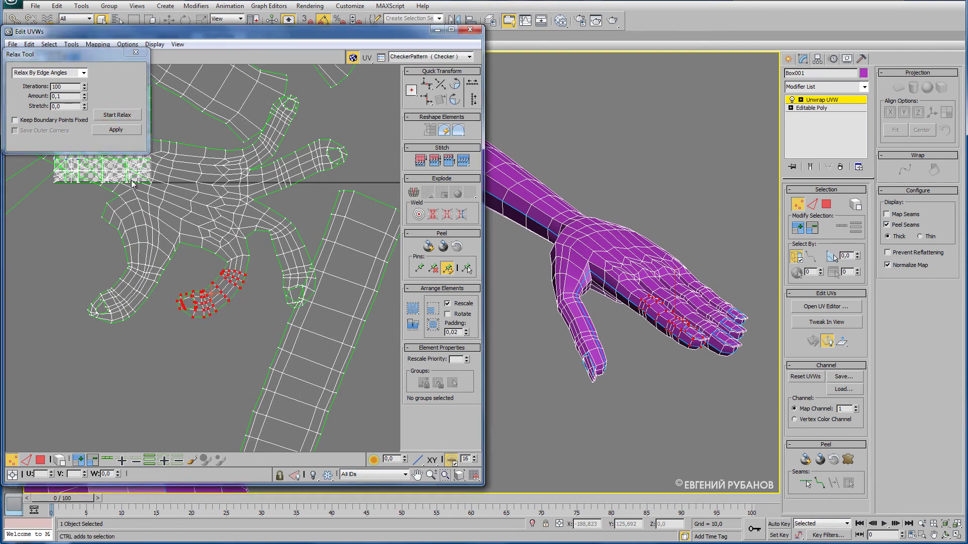
left_click(84, 72)
left_click(50, 80)
left_click(116, 116)
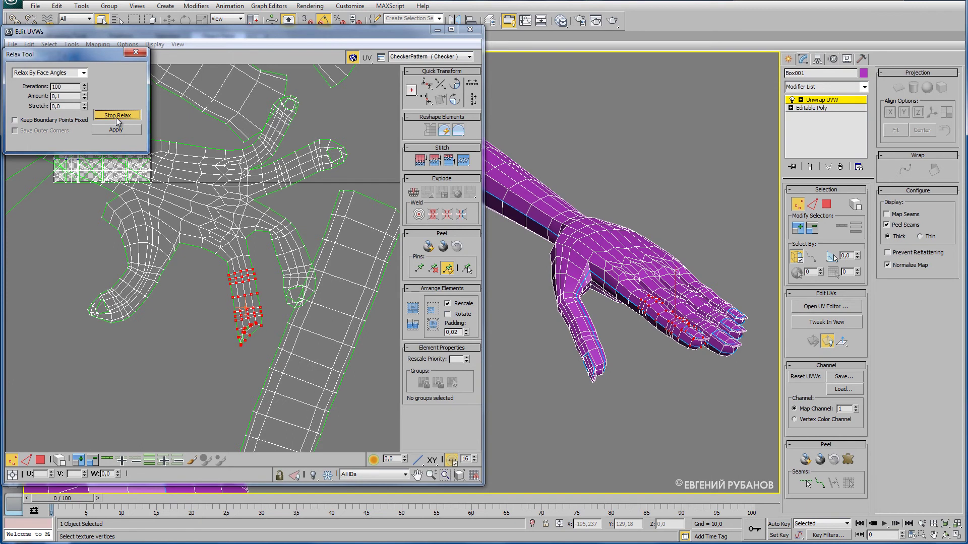
left_click(116, 117)
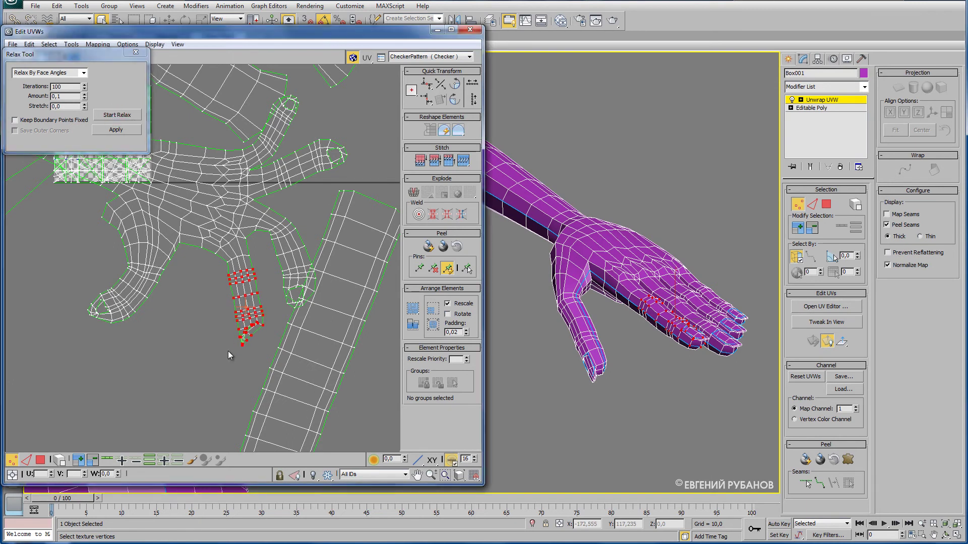
- Select only the fingertip vertices and relax them By Edge Angles
left_click_drag(231, 356, 267, 322)
left_click(112, 116)
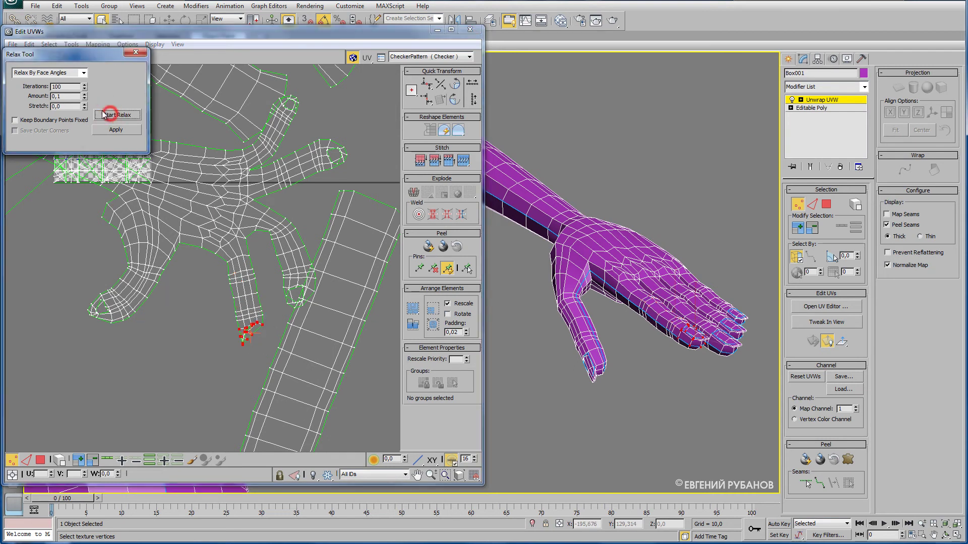
left_click(84, 73)
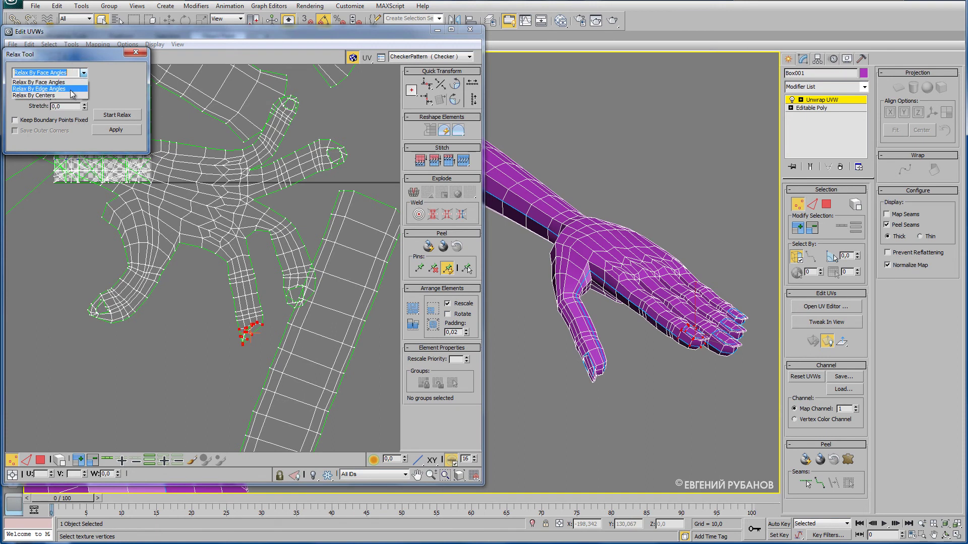
left_click(72, 89)
left_click(126, 117)
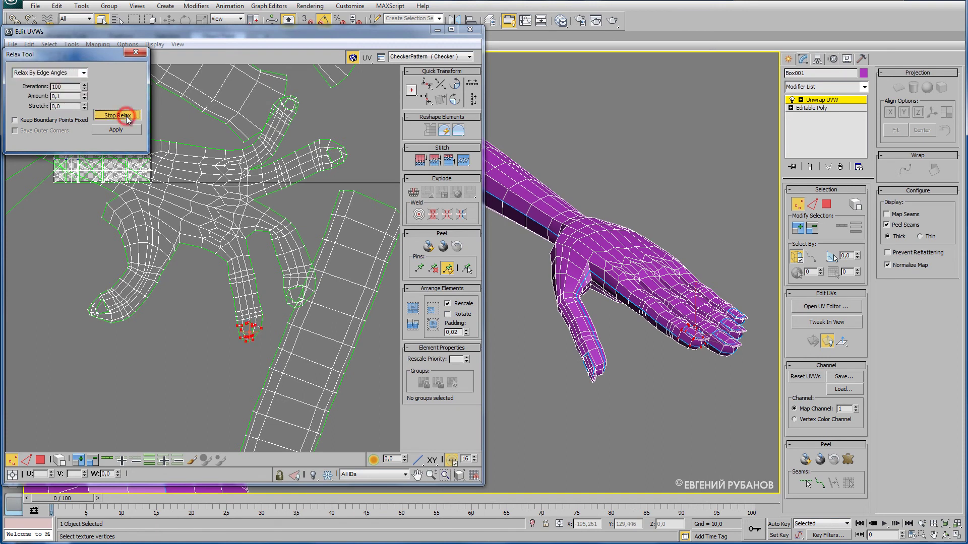
left_click(126, 116)
scroll(247, 308, "up", 3)
scroll(234, 304, "up", 3)
scroll(233, 272, "up", 2)
scroll(232, 282, "up", 2)
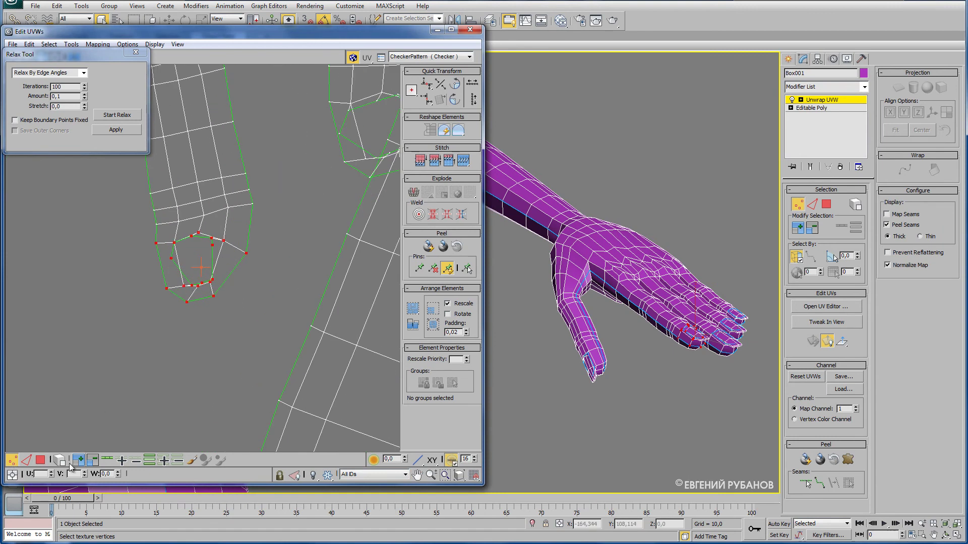
- Switch to Move and nudge a single fingertip vertex to the right
left_click(170, 257)
right_click(170, 257)
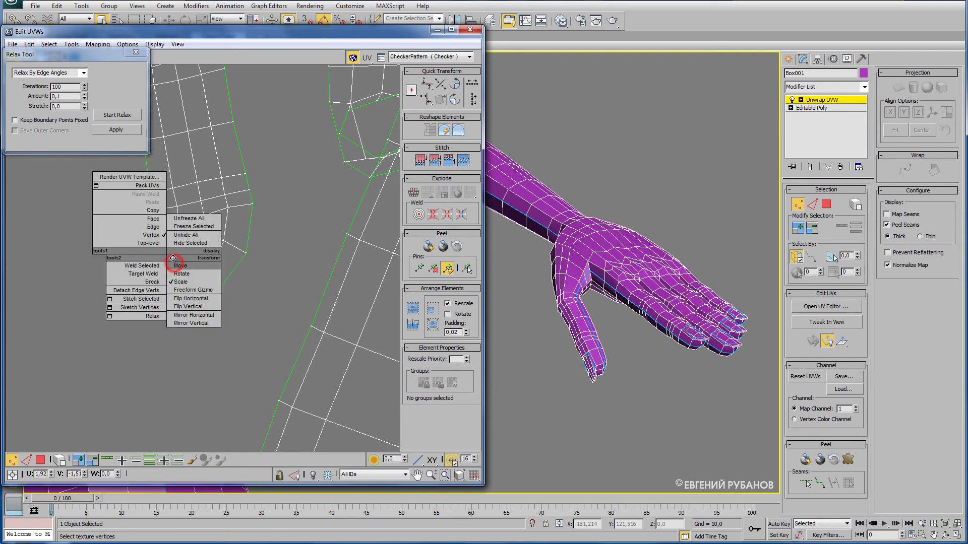
left_click(173, 264)
left_click_drag(171, 260, 183, 257)
scroll(192, 262, "up", 3)
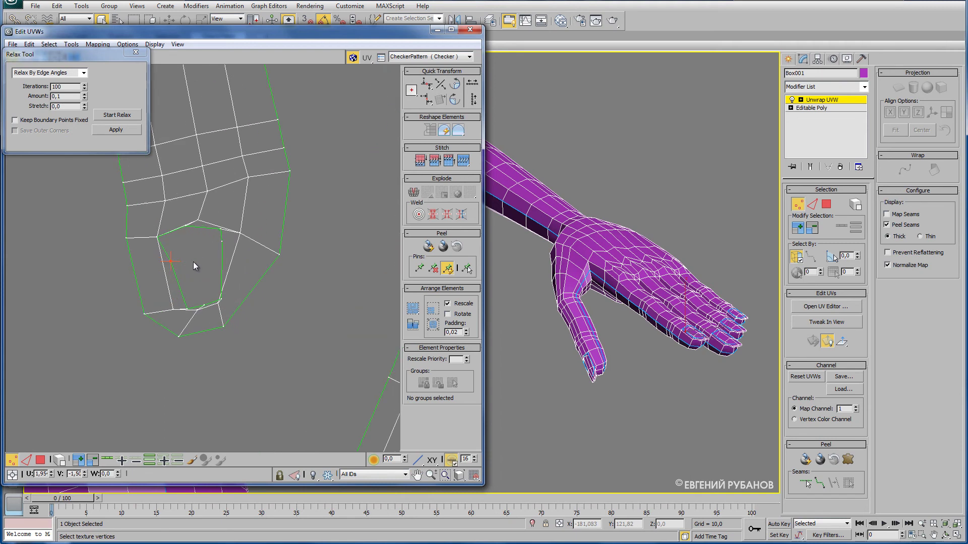
- Reposition several fingertip and inner seam vertices by hand
left_click(220, 246)
mouse_move(223, 300)
left_mouse_down()
mouse_move(186, 298)
mouse_move(197, 301)
left_mouse_up()
left_click_drag(180, 336, 196, 338)
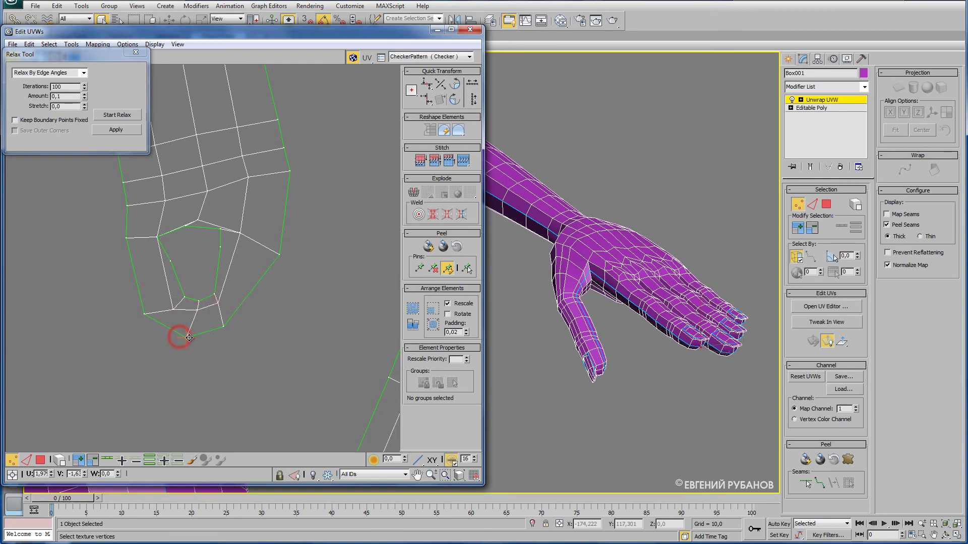
left_click_drag(158, 239, 167, 248)
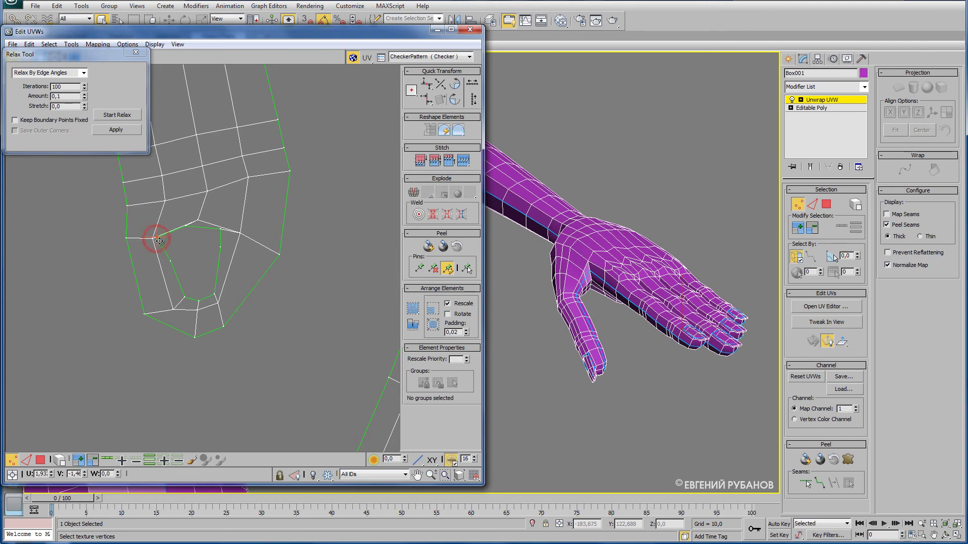
left_click_drag(221, 231, 220, 259)
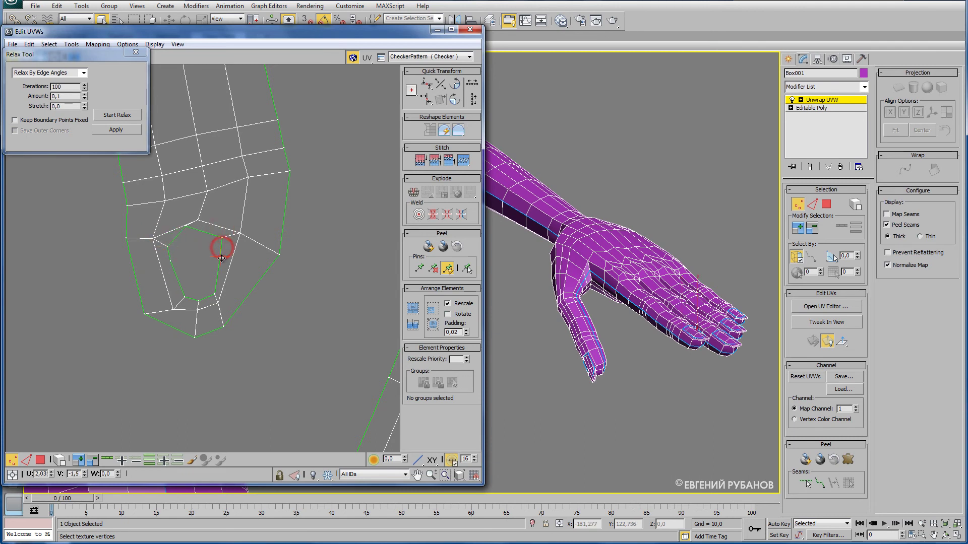
left_click(168, 263)
left_click_drag(185, 231, 198, 237)
- Select the whole fingertip vertex cluster, close the Relax tool, and rotate it about 15 degrees
scroll(237, 277, "down", 1)
scroll(255, 295, "down", 1)
scroll(255, 296, "down", 1)
scroll(260, 301, "down", 1)
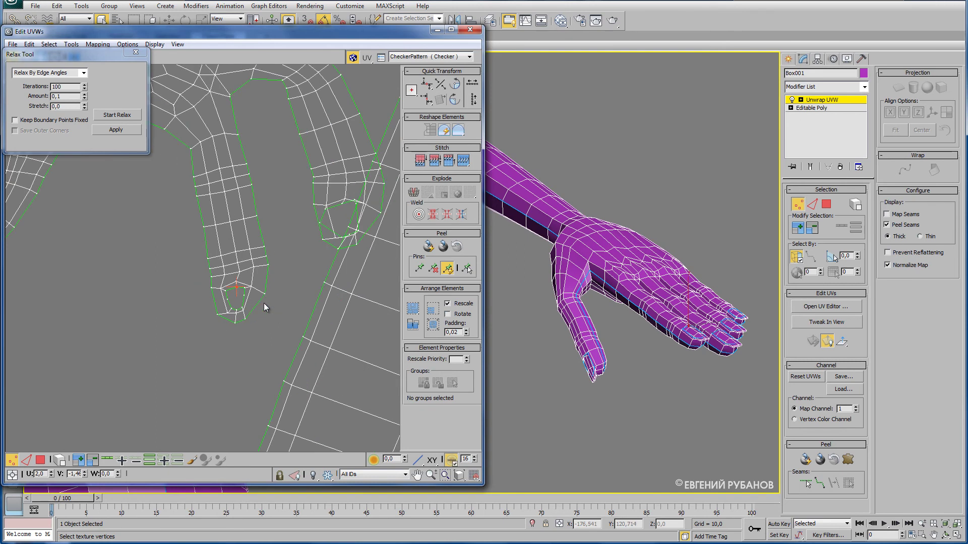
left_click_drag(196, 282, 277, 335)
left_click_drag(278, 277, 250, 308)
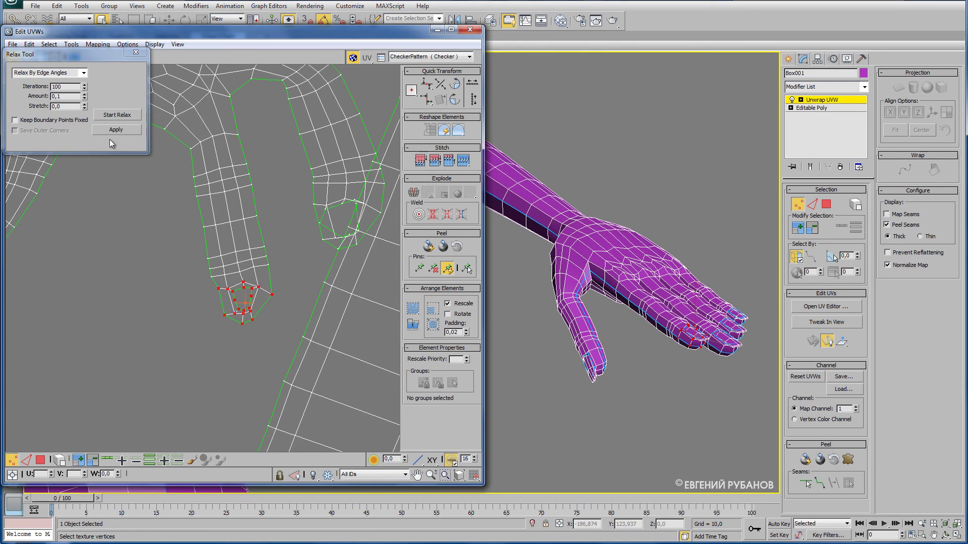
left_click(137, 57)
left_click(26, 57)
left_click_drag(243, 315, 243, 335)
- Switch back to Move and shift the fingertip vertex cluster slightly right
right_click(274, 319)
left_click(284, 328)
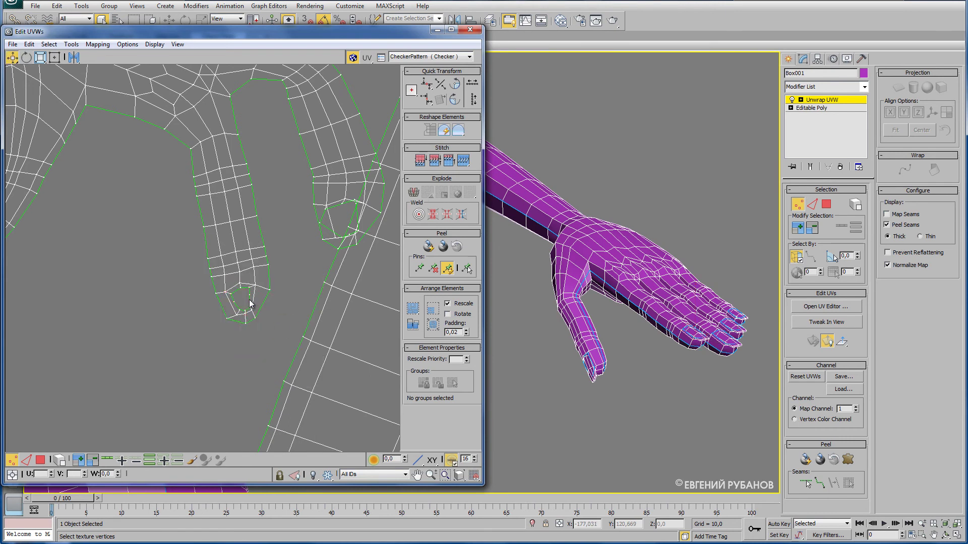
left_click_drag(283, 277, 216, 338)
left_click_drag(250, 288, 253, 289)
scroll(265, 301, "down", 2)
scroll(241, 222, "down", 2)
scroll(222, 254, "down", 2)
middle_click_drag(351, 304, 281, 322)
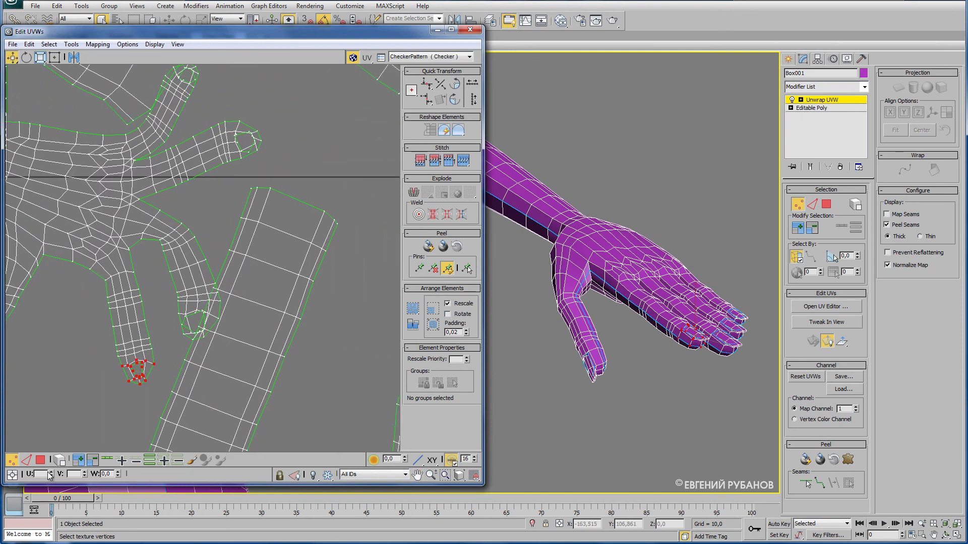
- With Select Element on, move both arm strips and both square shells out to the right
left_click(59, 460)
left_click(300, 318)
middle_click_drag(324, 334, 207, 265)
scroll(207, 267, "down", 3)
scroll(216, 294, "down", 3)
left_click_drag(135, 326, 237, 361)
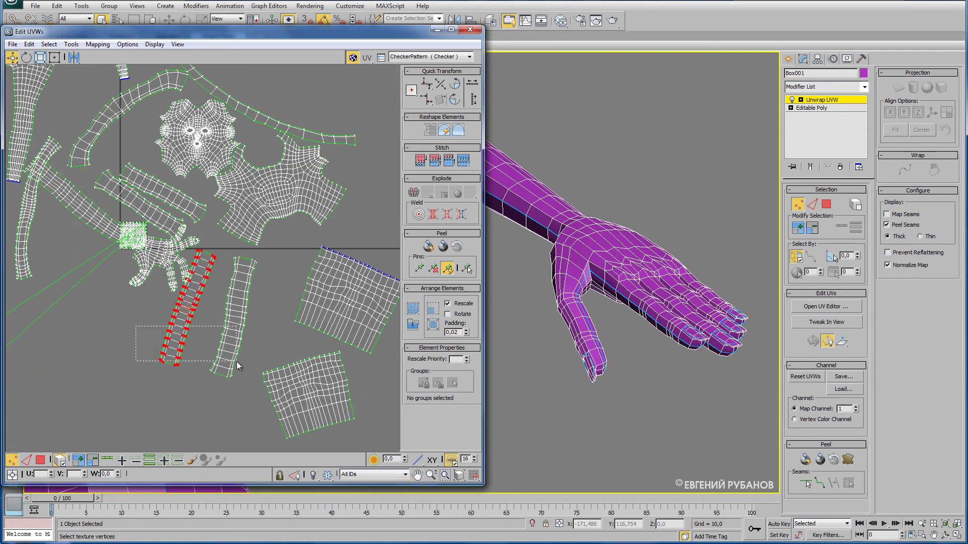
scroll(195, 325, "down", 2)
scroll(161, 344, "down", 1)
left_click_drag(71, 335, 295, 398)
left_click_drag(160, 330, 316, 363)
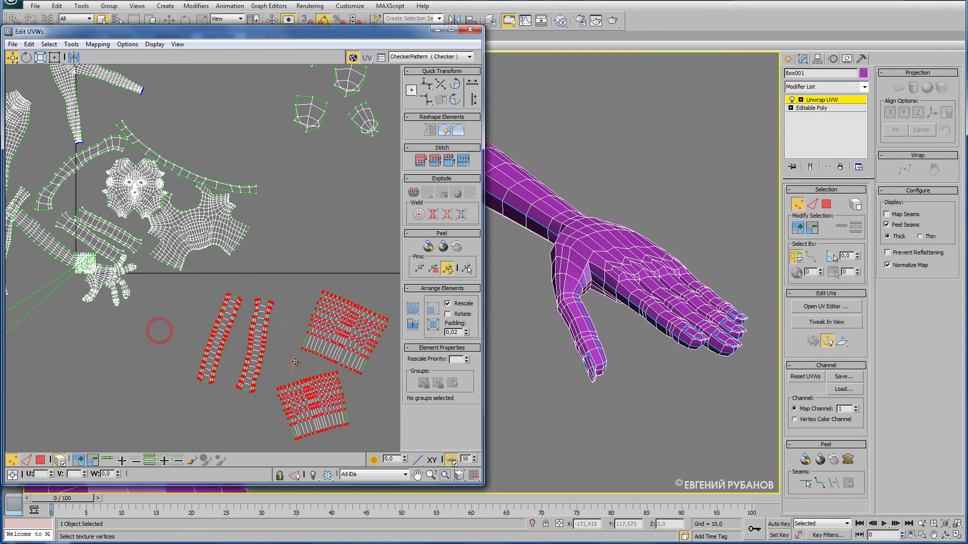
- Move the arm-and-hand shell down and to the right
middle_click_drag(56, 252, 137, 247)
left_click(137, 247)
left_click_drag(137, 247, 252, 370)
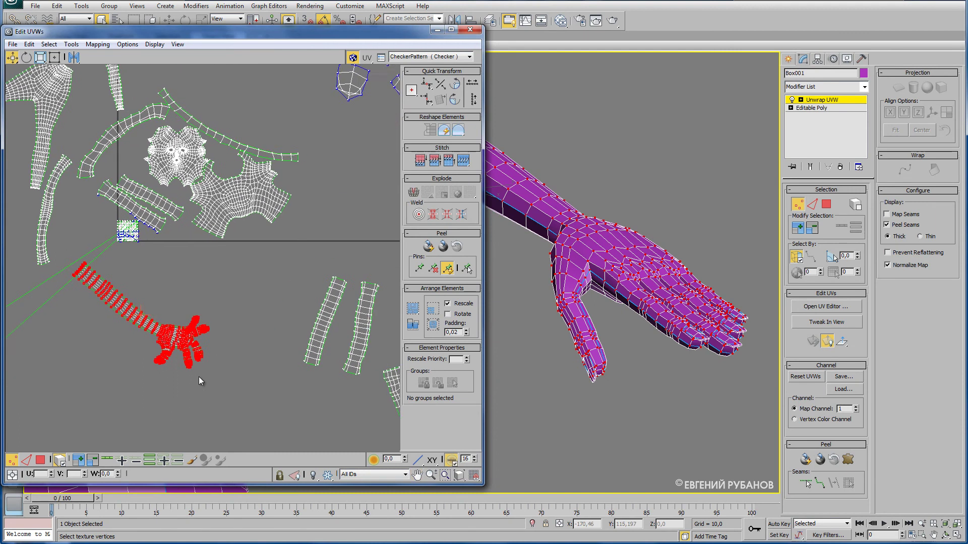
- Box-select the small finger's UV vertices
scroll(198, 376, "up", 5)
scroll(221, 312, "up", 1)
left_click_drag(206, 273, 173, 307)
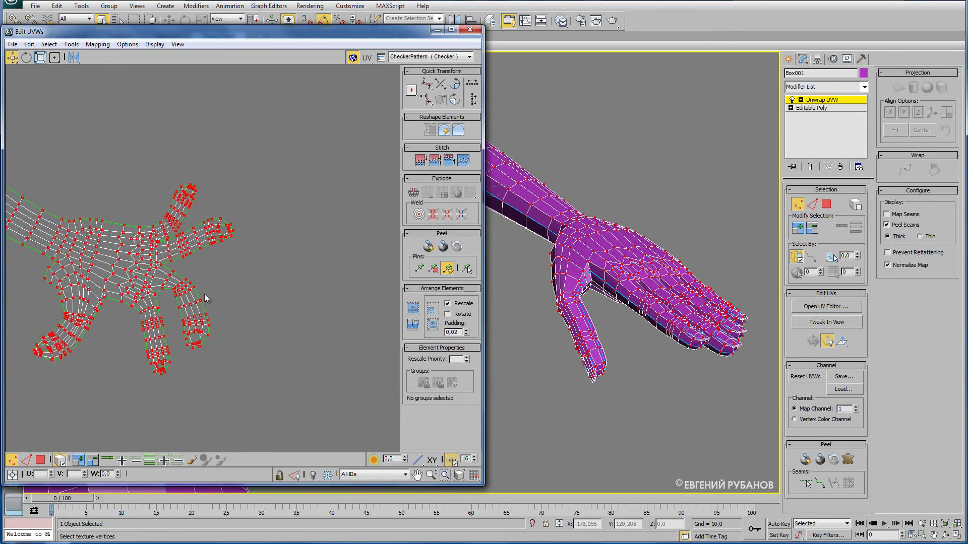
left_click(258, 303)
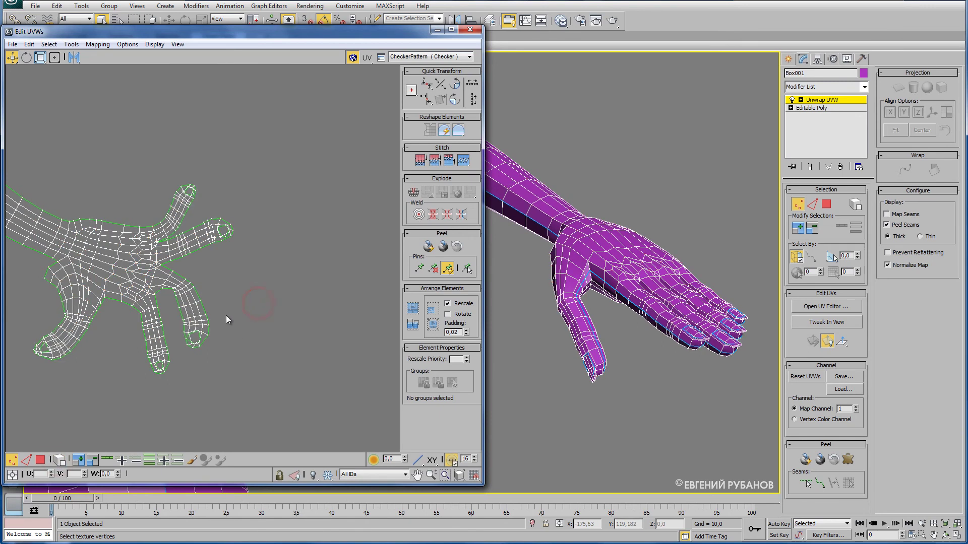
mouse_move(209, 277)
left_mouse_down()
mouse_move(171, 302)
mouse_move(182, 366)
left_mouse_up()
left_click_drag(186, 313, 184, 308, "ctrl")
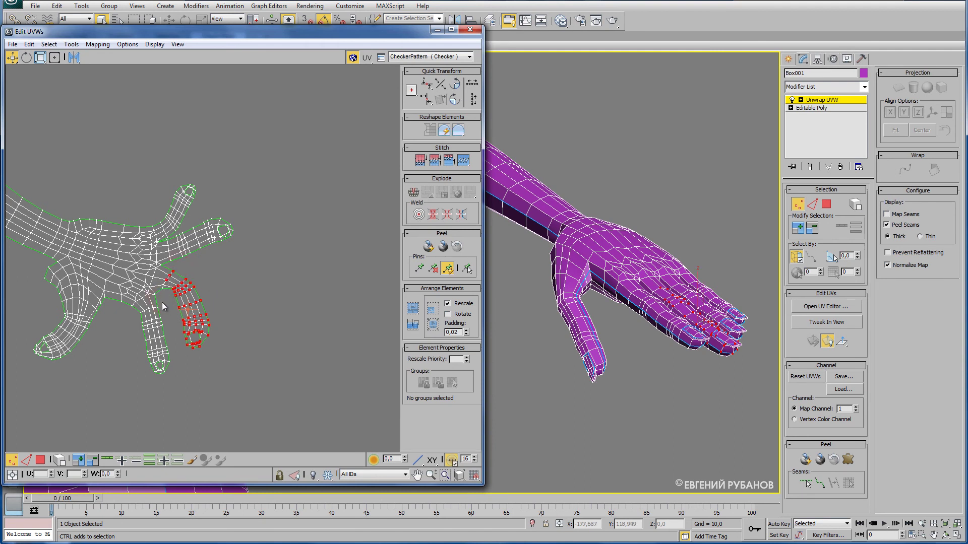
- Run Relax on the small finger's UVs, then rerun it By Face Angles until they even out
left_click(71, 44)
left_click(77, 216)
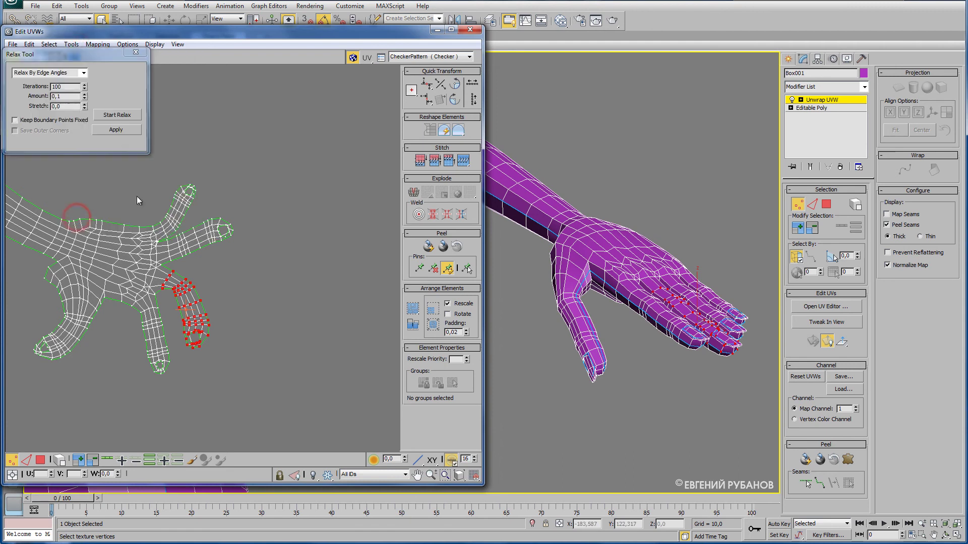
left_click(120, 115)
left_click(121, 116)
left_click(83, 72)
left_click(73, 83)
left_click(115, 115)
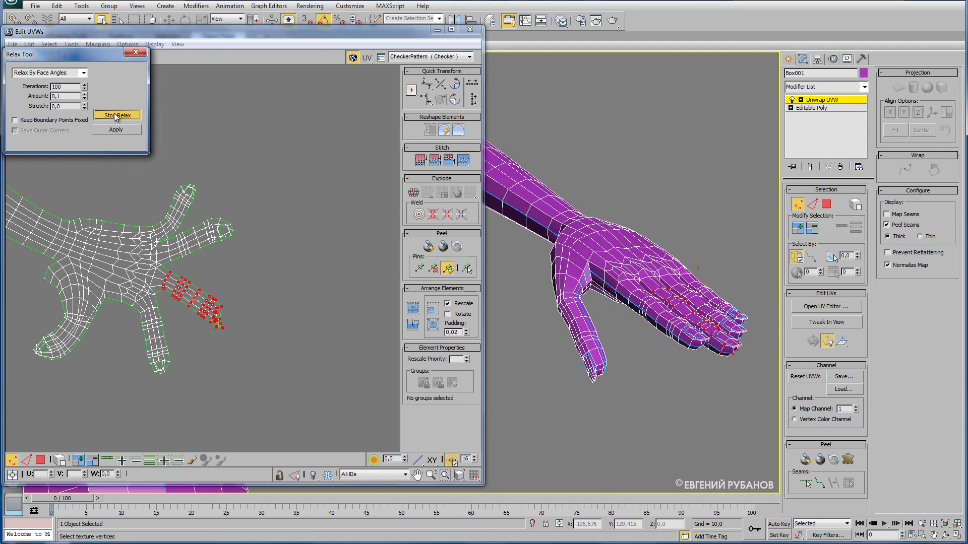
left_click(115, 116)
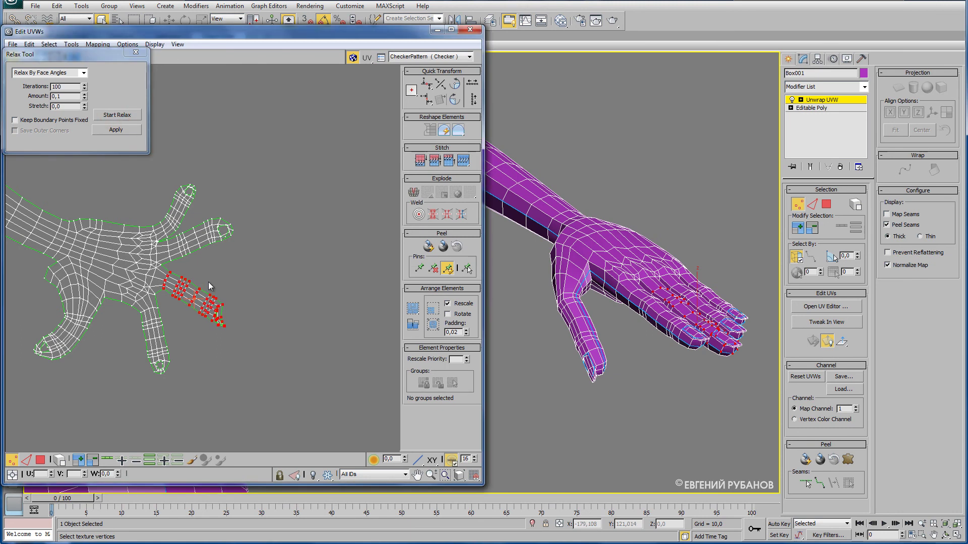
middle_click_drag(196, 308, 209, 295)
scroll(113, 333, "up", 3)
- Box-select the four fingertip vertices and relax them By Edge Angles
middle_click_drag(119, 307, 205, 291)
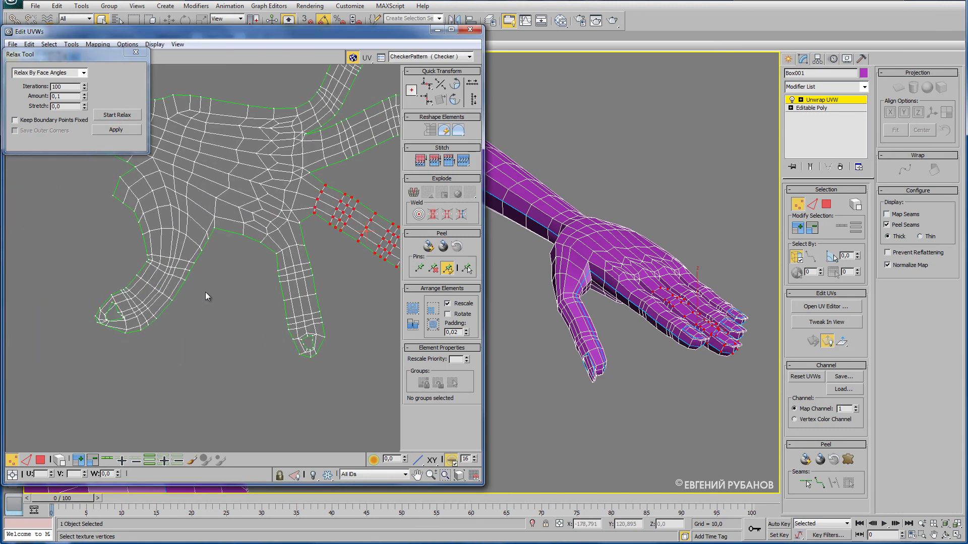
middle_click_drag(299, 270, 194, 293)
scroll(229, 301, "up", 2)
scroll(228, 302, "up", 2)
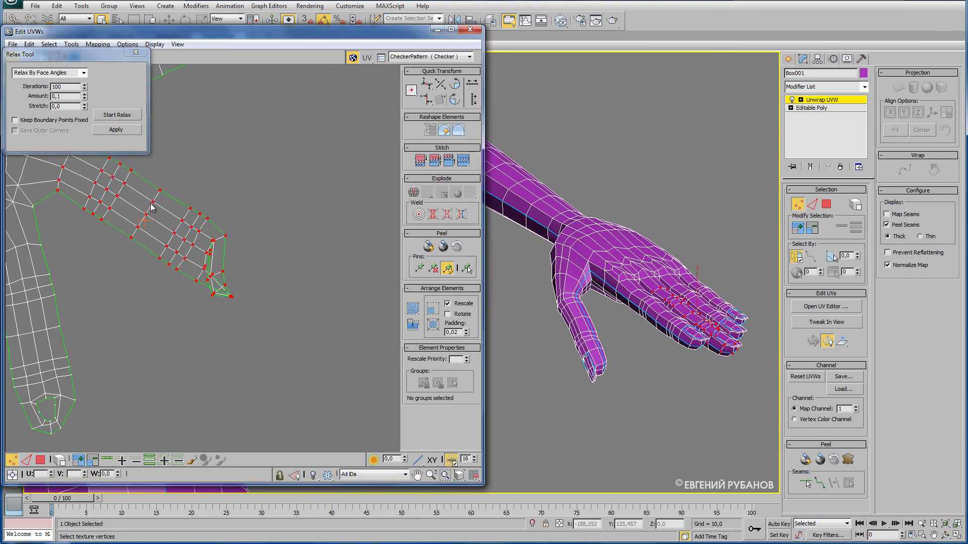
mouse_move(252, 217)
left_mouse_down()
mouse_move(209, 280)
mouse_move(223, 306)
mouse_move(192, 319)
left_mouse_up()
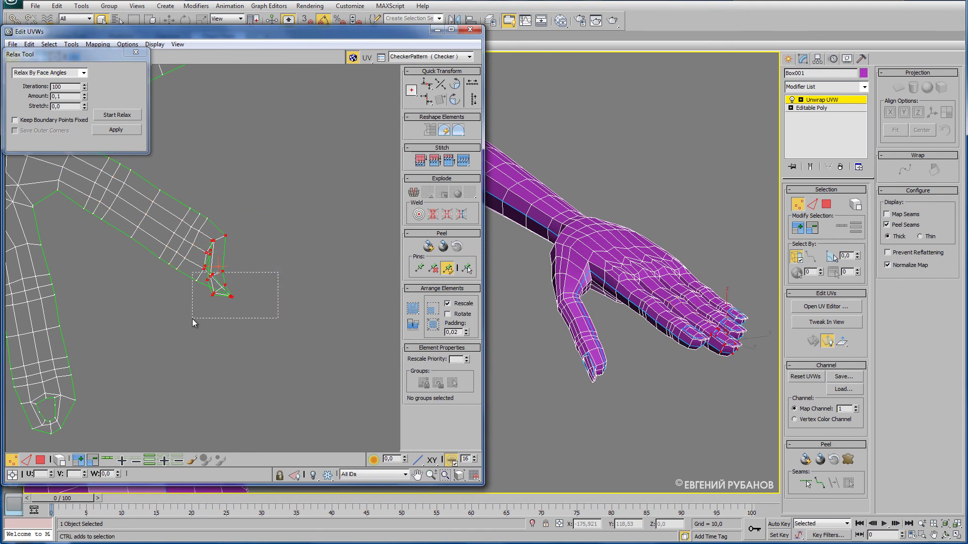
left_click(84, 72)
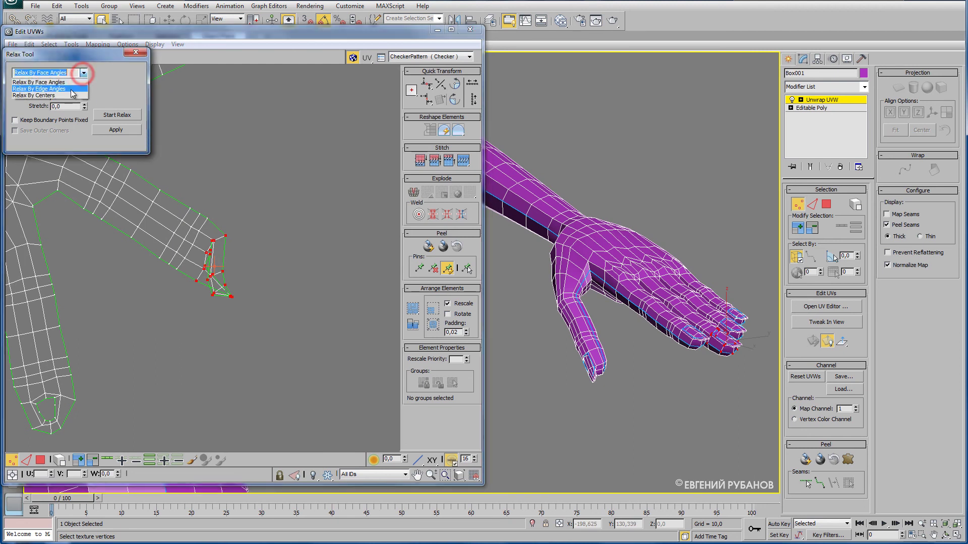
left_click(120, 116)
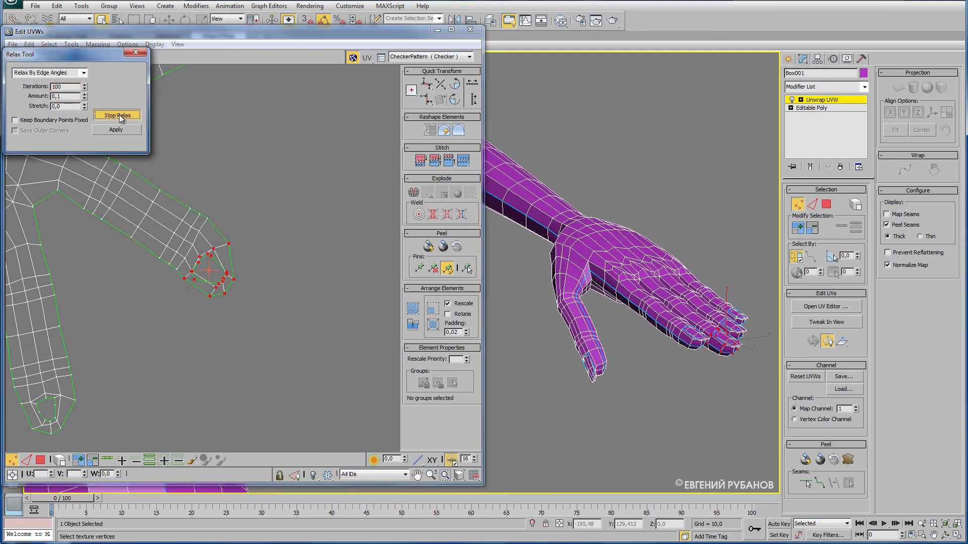
- Move the fingertip vertices up-right and a corner vertex up-left to clean the tip
middle_click_drag(201, 281, 163, 289)
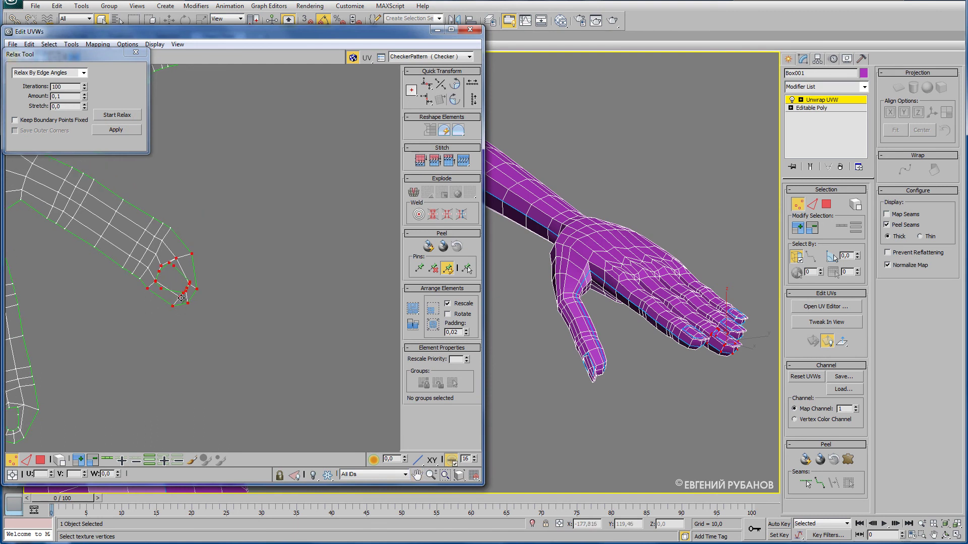
left_click_drag(184, 295, 190, 289)
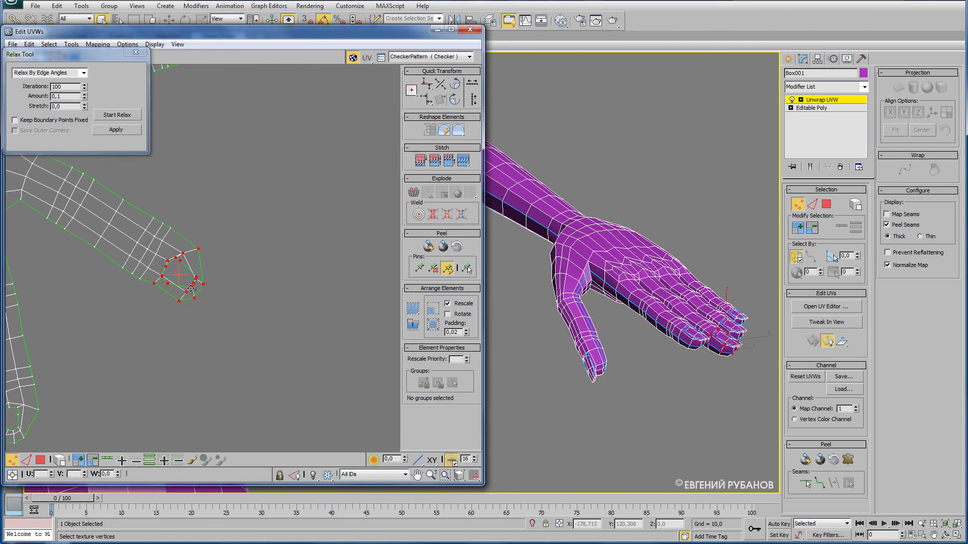
scroll(203, 296, "up", 1)
scroll(203, 296, "up", 1)
left_click(211, 217)
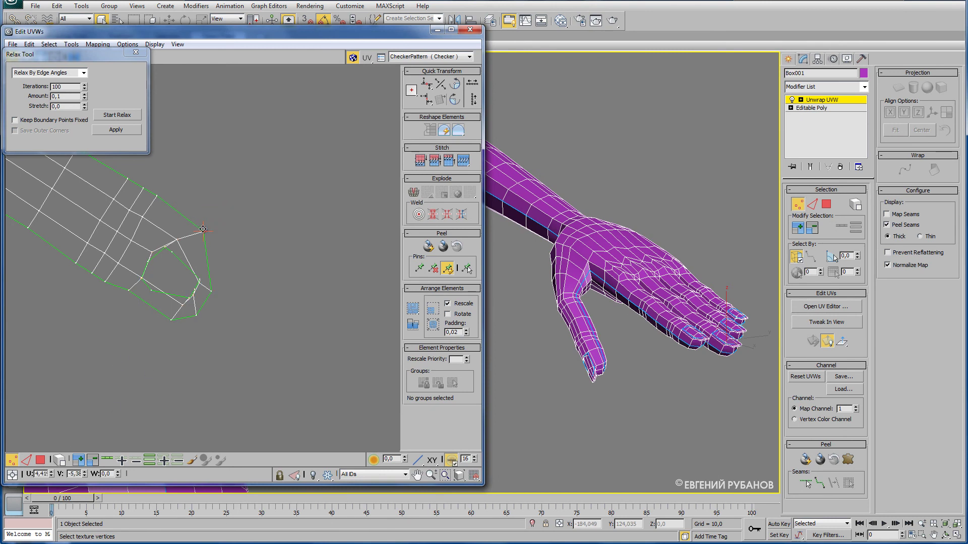
mouse_move(202, 231)
left_mouse_down()
mouse_move(189, 219)
mouse_move(173, 231)
left_mouse_up()
left_click(151, 251)
- Drag several fingertip vertices up and right into an even outline
left_click_drag(141, 278, 157, 284)
left_click_drag(166, 248, 192, 282)
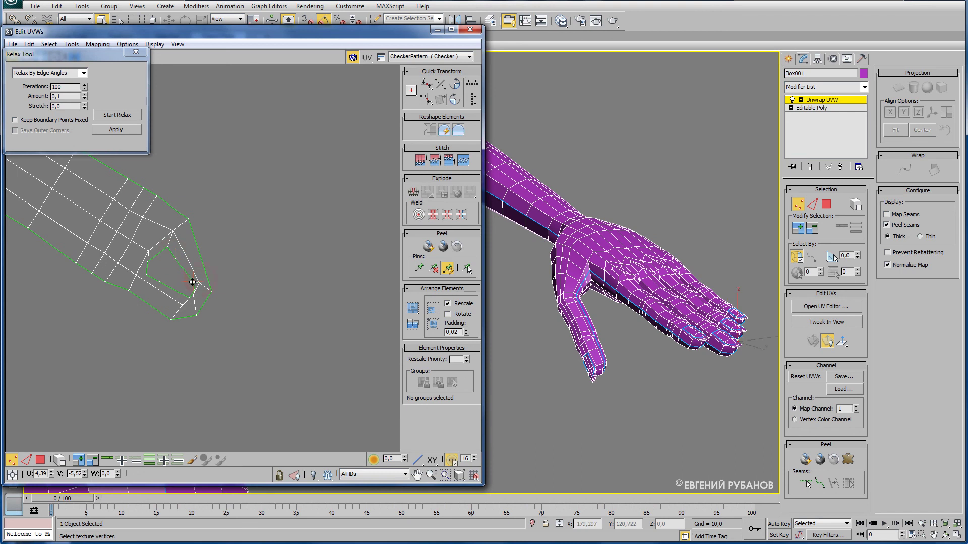
scroll(200, 313, "up", 3)
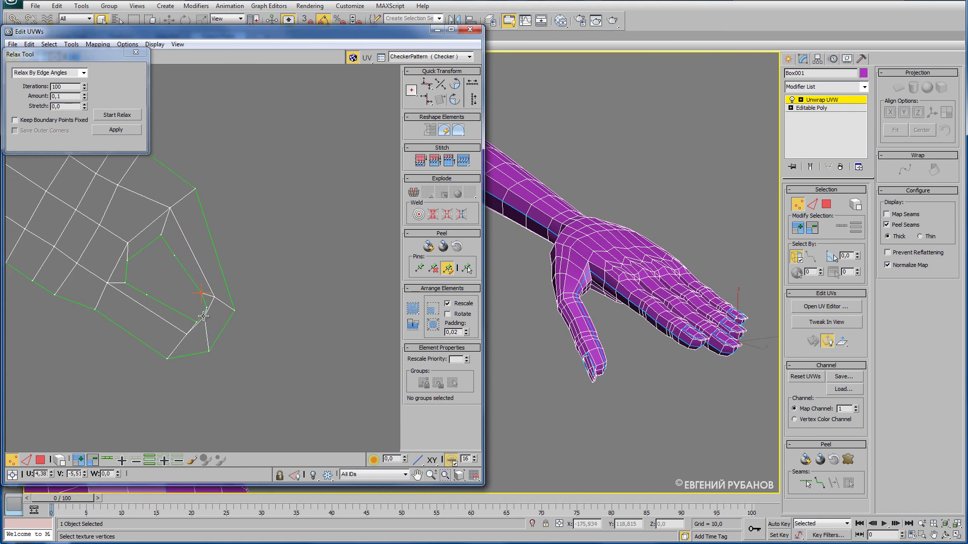
left_click_drag(197, 322, 195, 307)
left_click_drag(210, 353, 230, 334)
left_click_drag(169, 358, 188, 355)
- Adjust the last tip vertices, then zoom out to check the whole hand island
left_click_drag(236, 312, 237, 297)
left_click_drag(130, 263, 139, 257)
middle_click_drag(203, 198, 195, 219)
left_click_drag(190, 210, 178, 210)
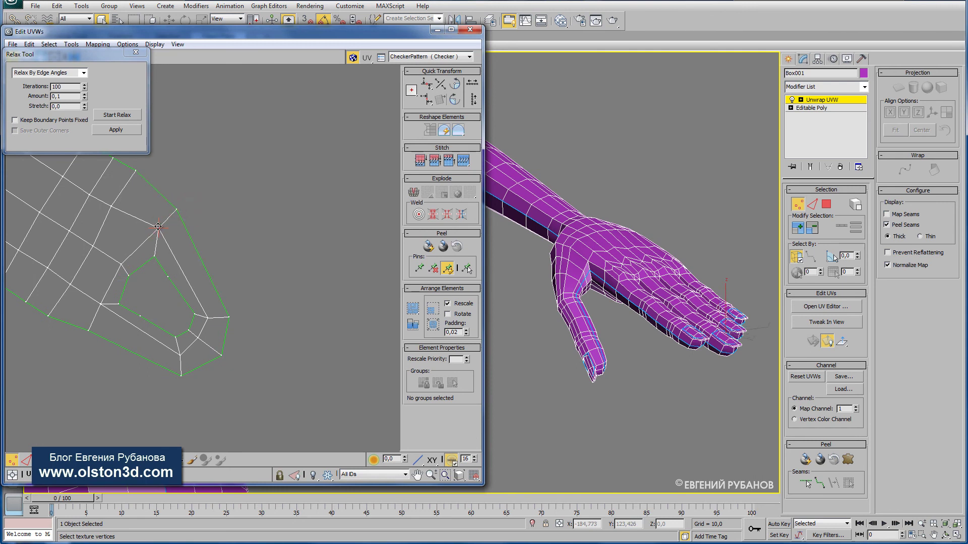
scroll(241, 268, "down", 4)
scroll(241, 269, "down", 3)
scroll(229, 218, "down", 1)
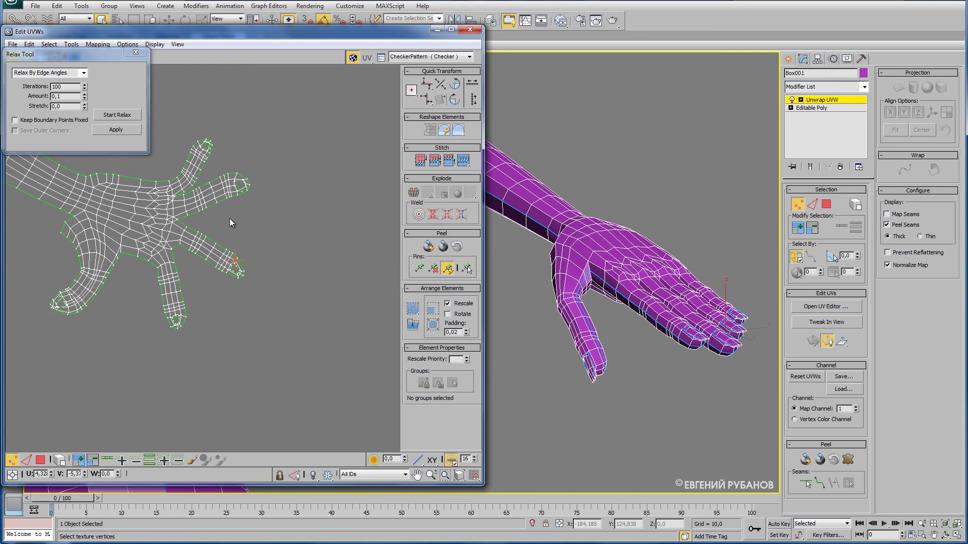